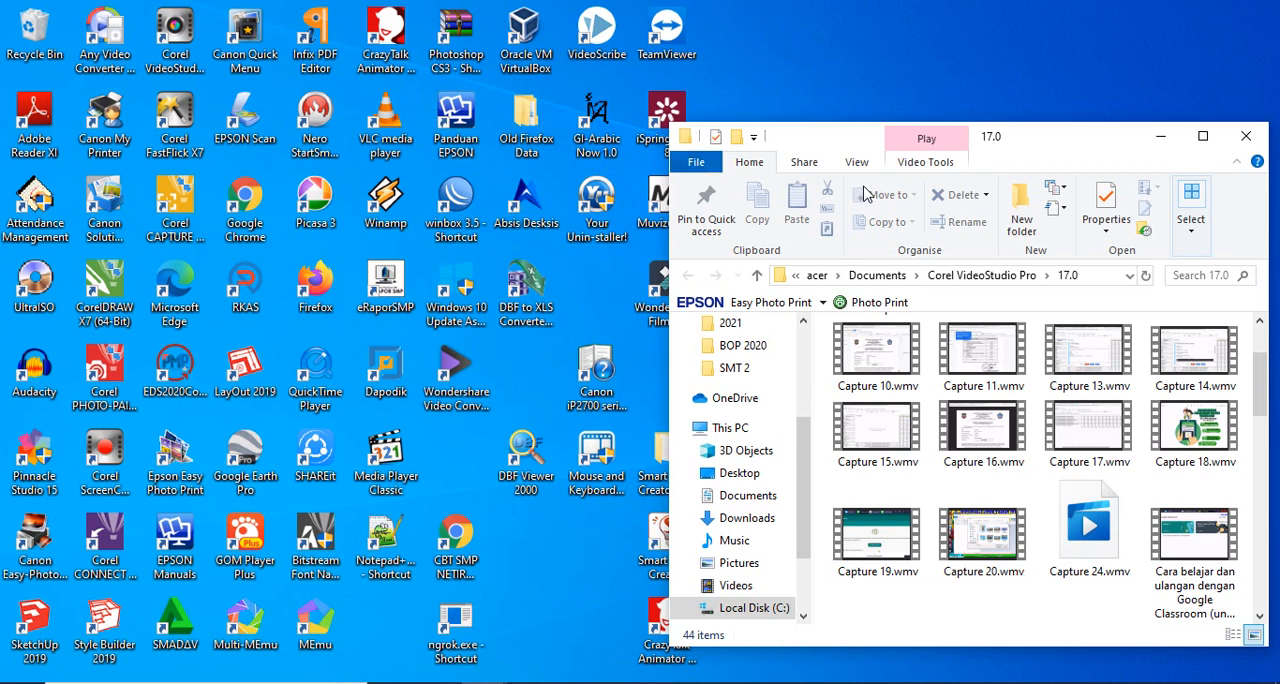
Step: Minimize the open folder window, switch to Google Chrome and load google.com
click(1161, 136)
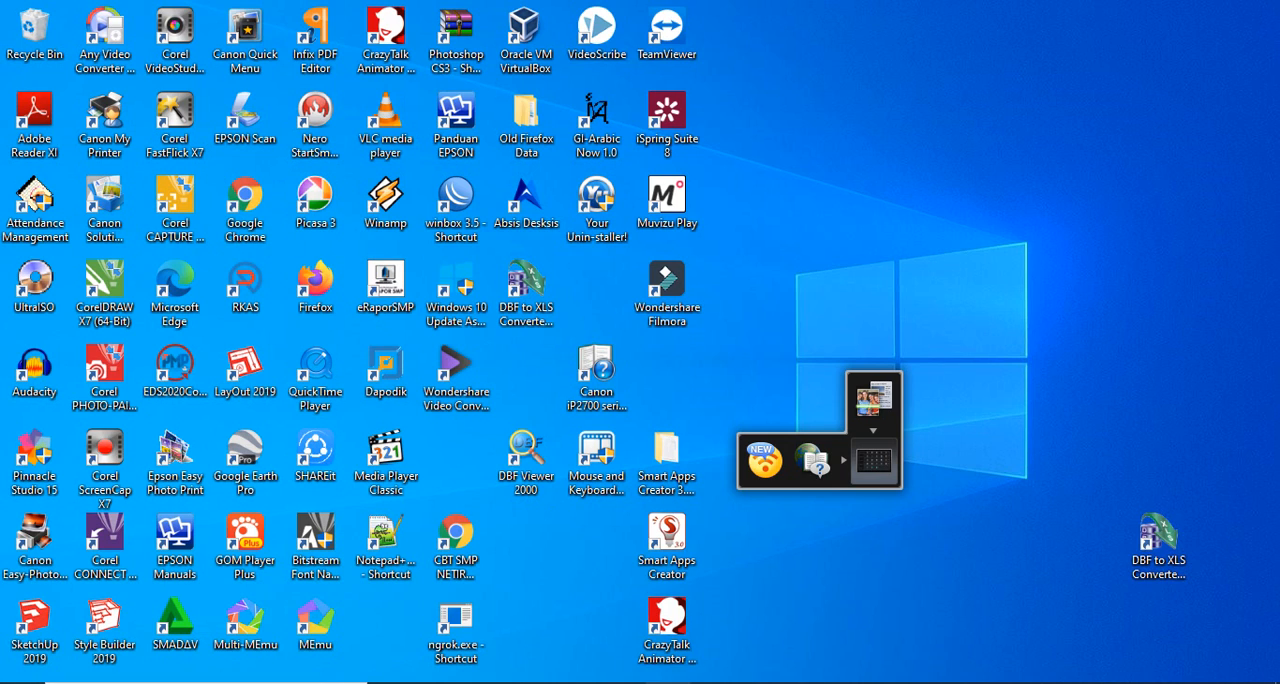
click(668, 681)
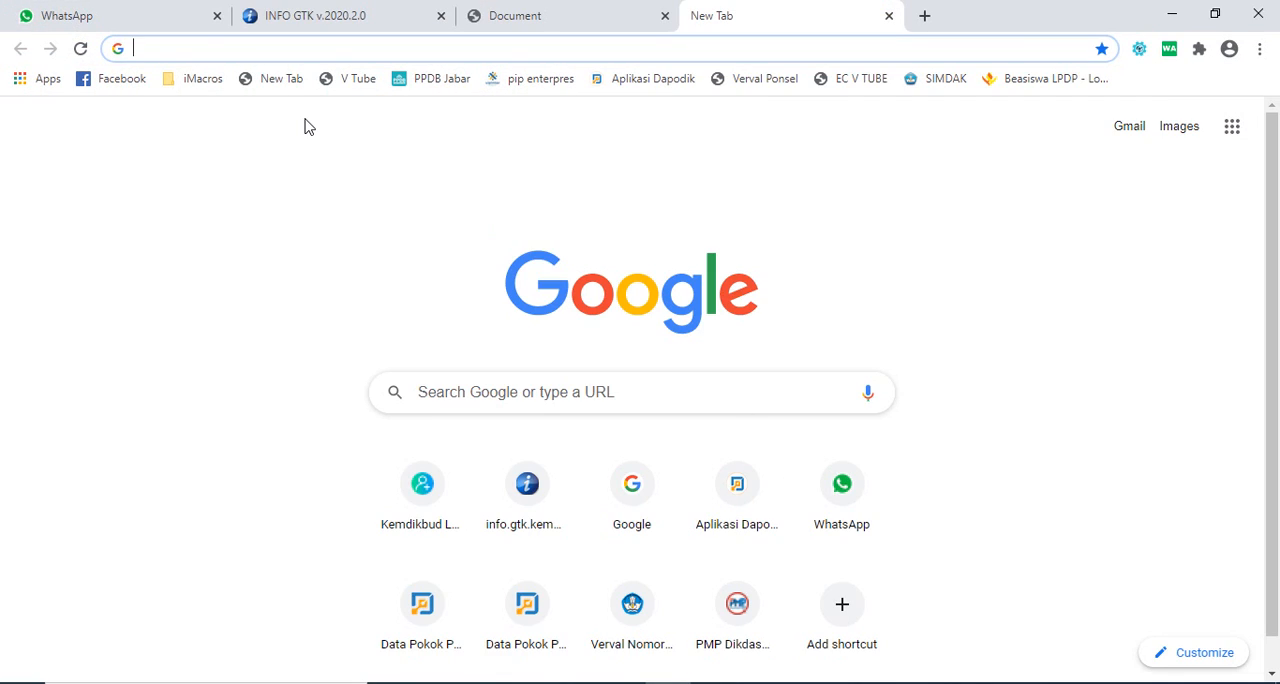
text(google.com)
key(Return)
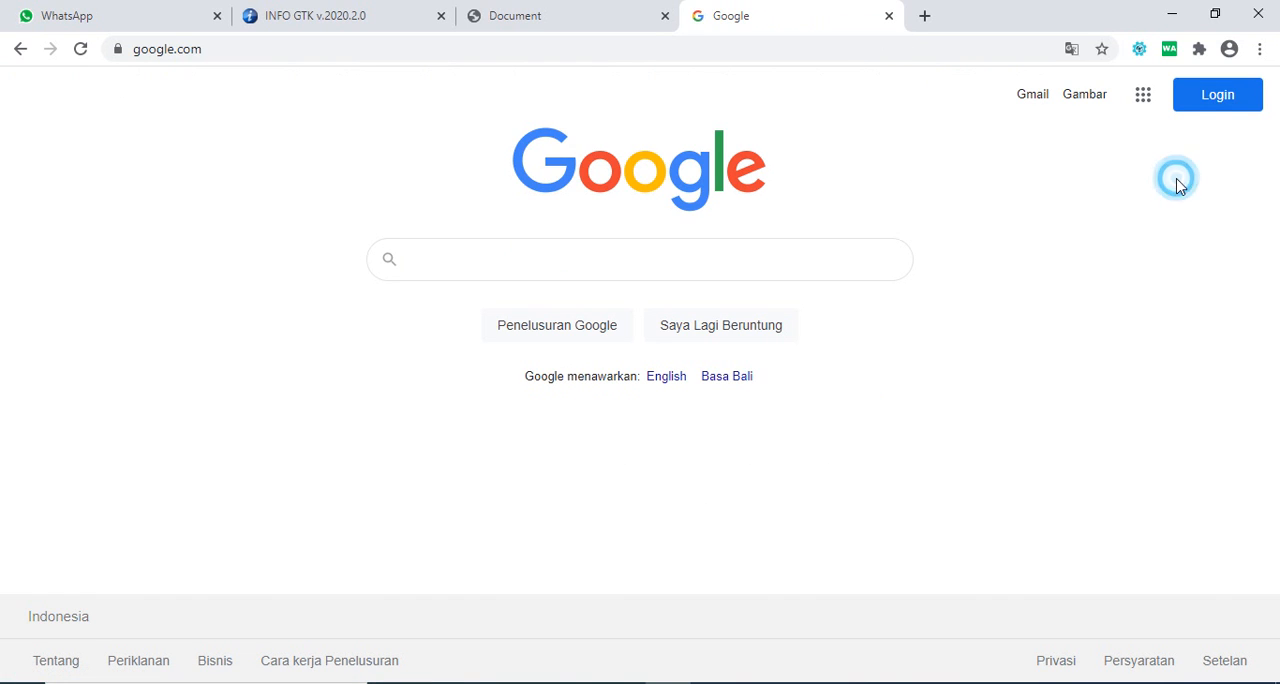
Step: Start signing in to Google with an added account, filling in the school account's saved e-mail and submitting it
click(1222, 100)
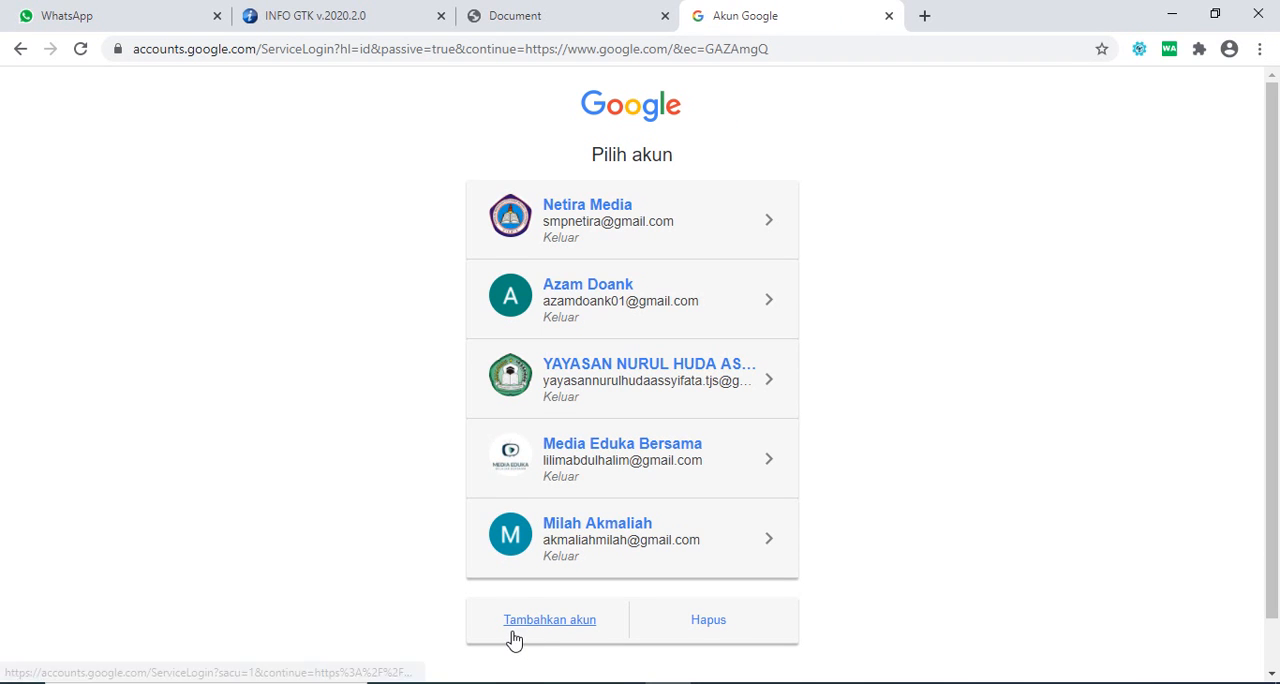
click(516, 632)
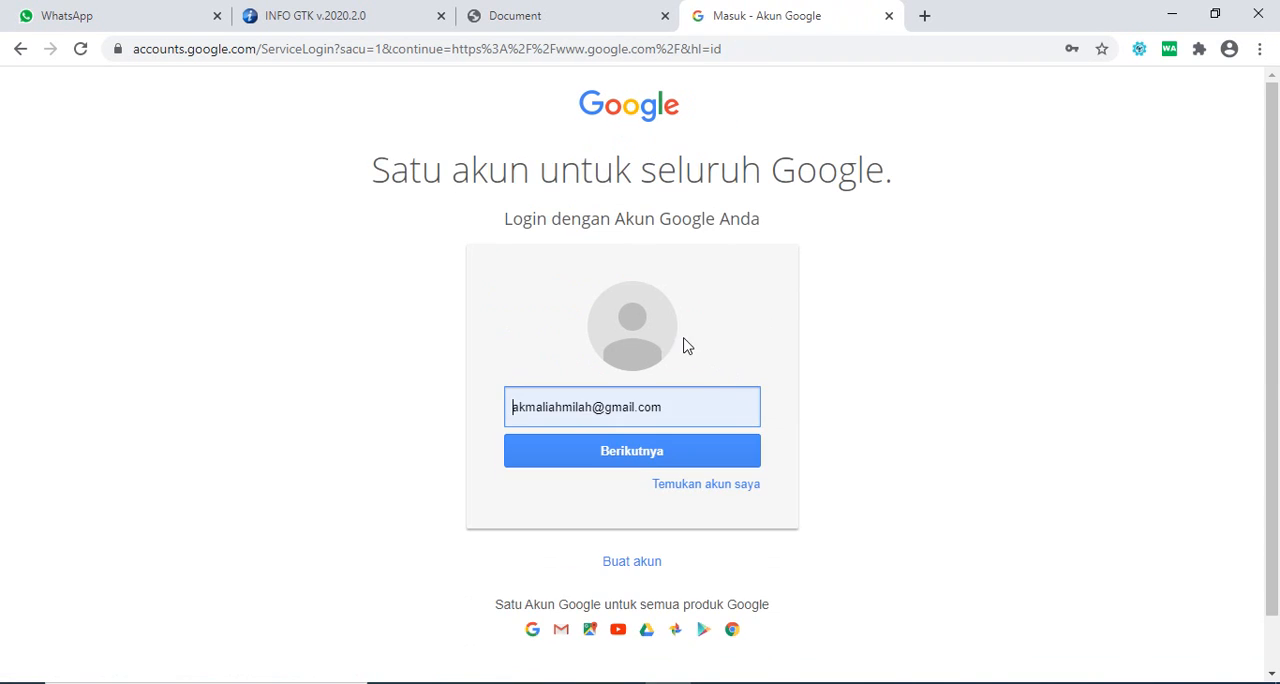
triple_click(577, 417)
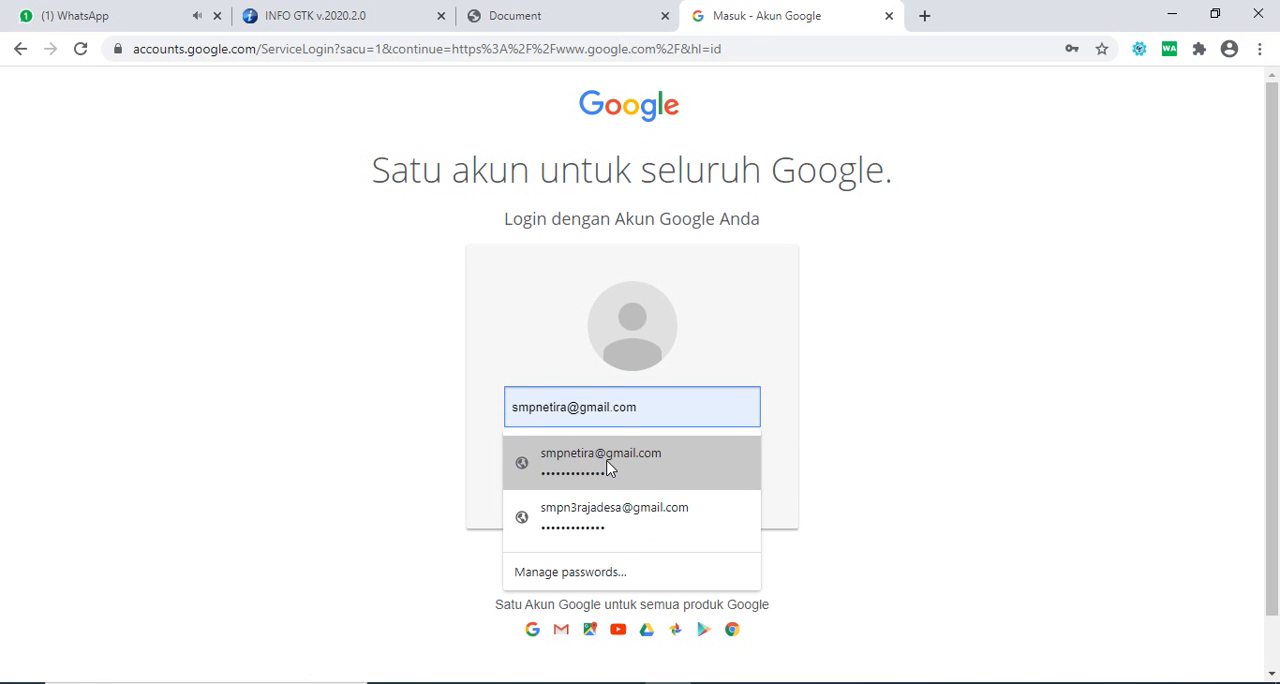
click(607, 466)
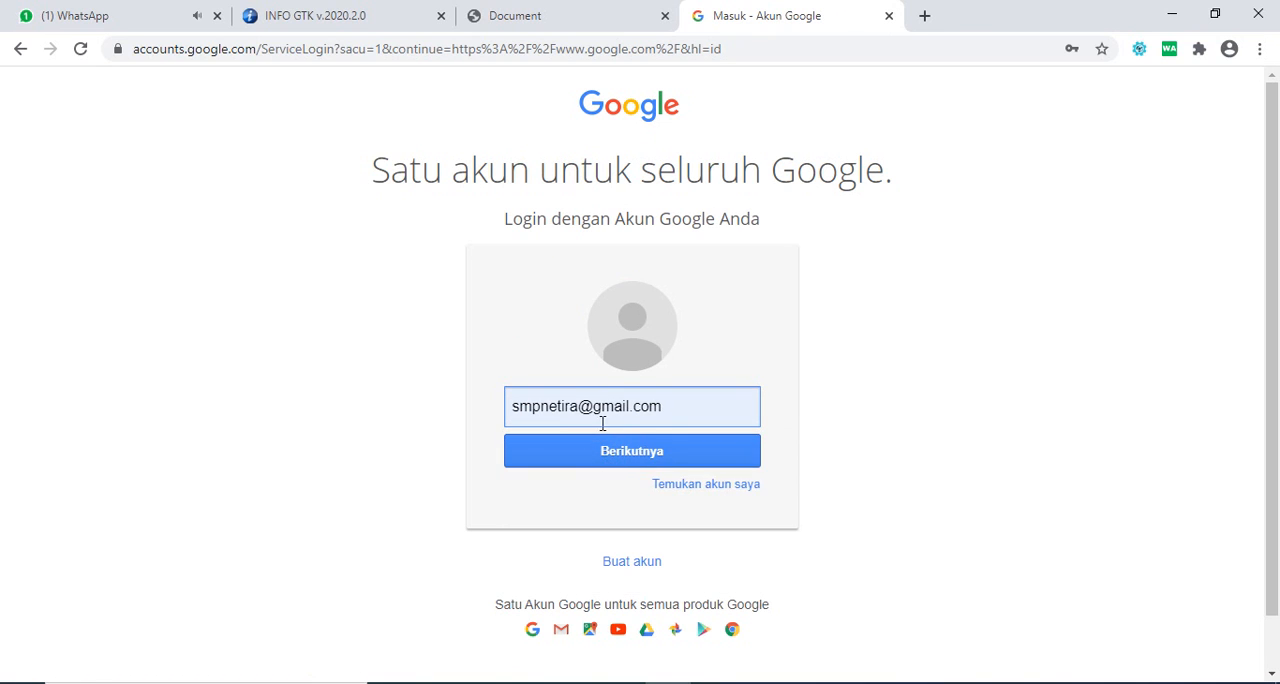
click(686, 468)
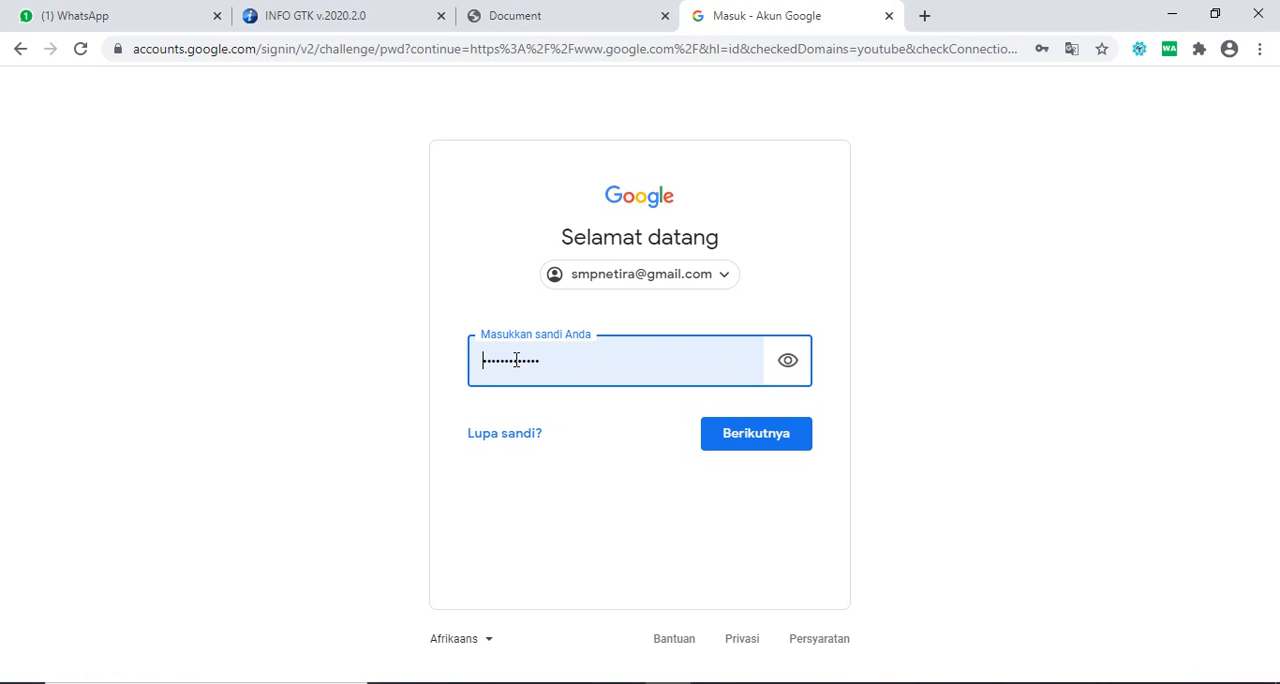
Step: Submit the saved account password to complete the Google sign-in
click(582, 362)
click(397, 372)
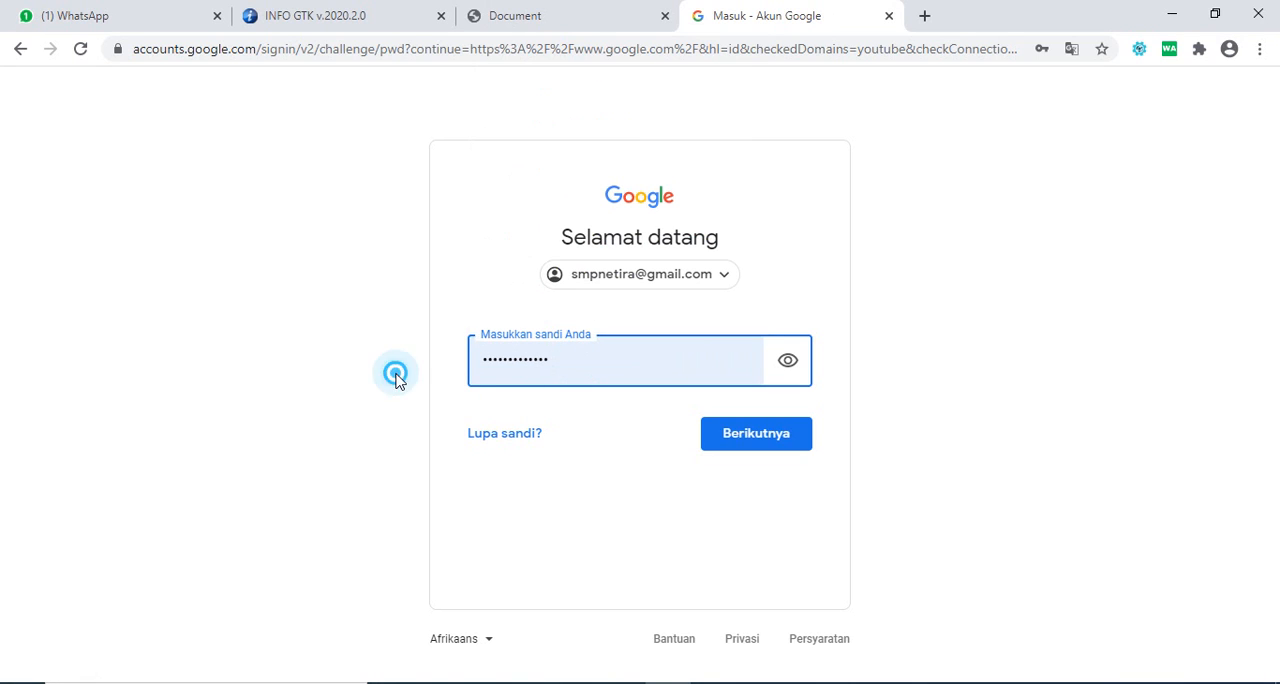
click(730, 445)
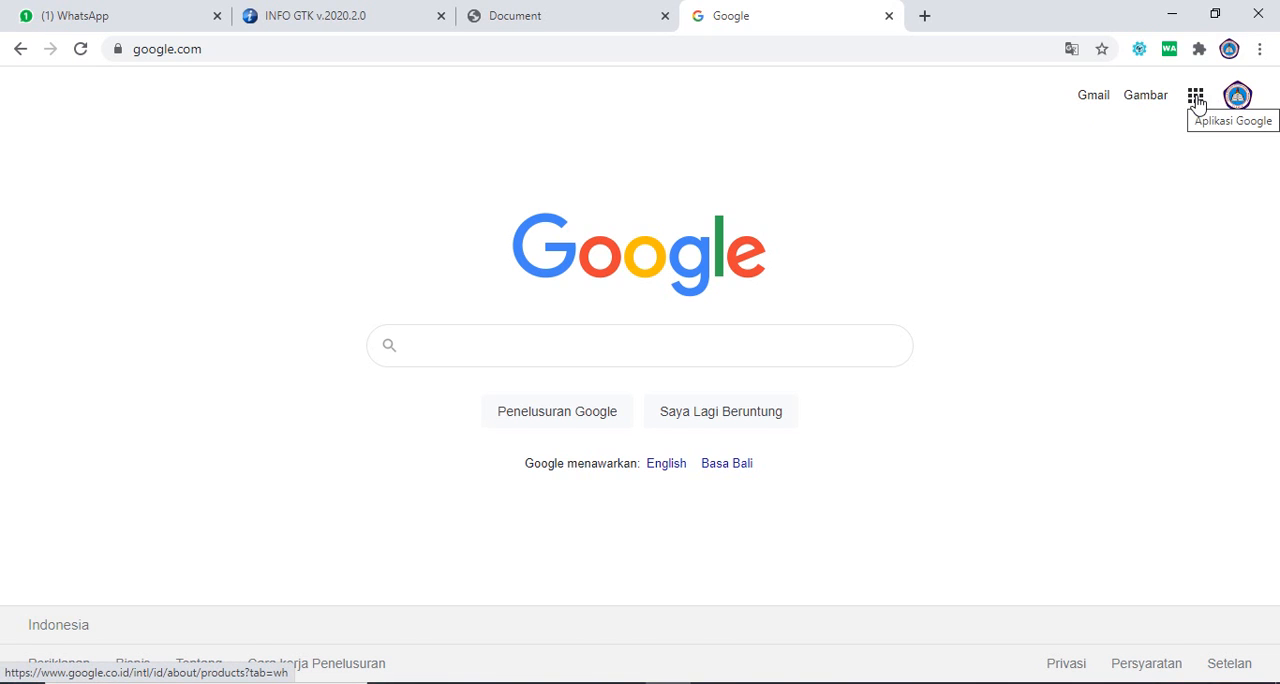
Step: Open Google Drive from the list of Google apps
click(1173, 162)
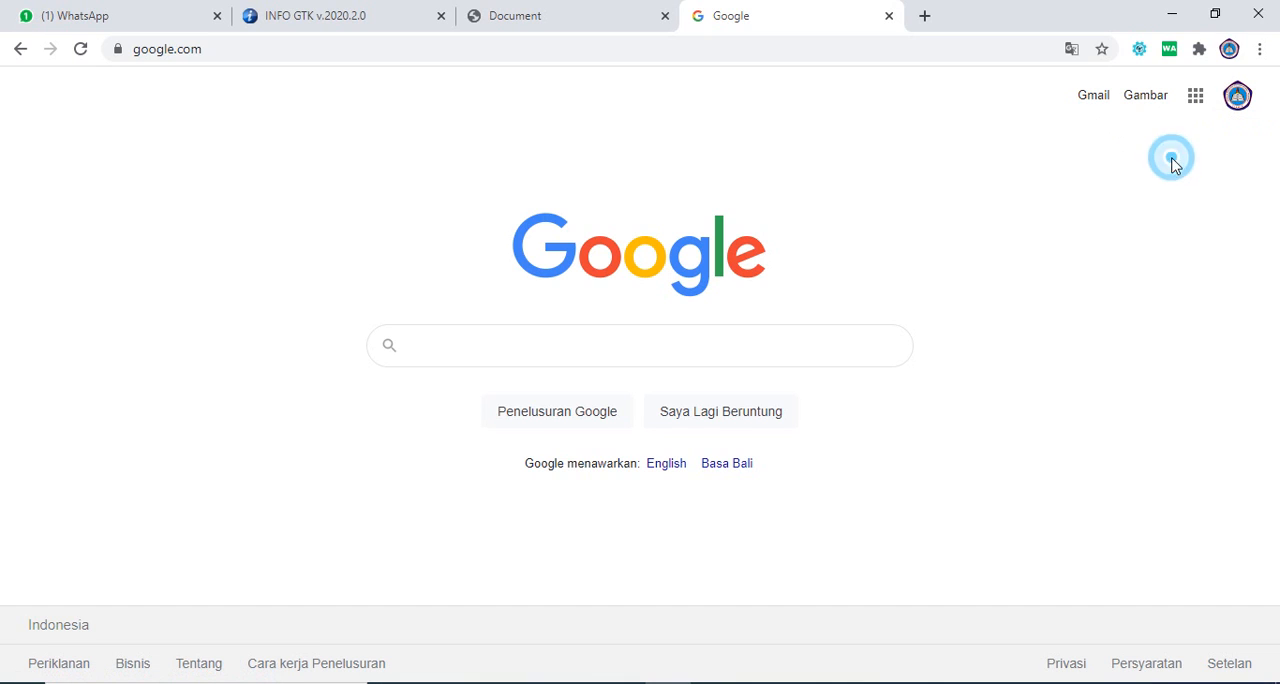
click(1195, 100)
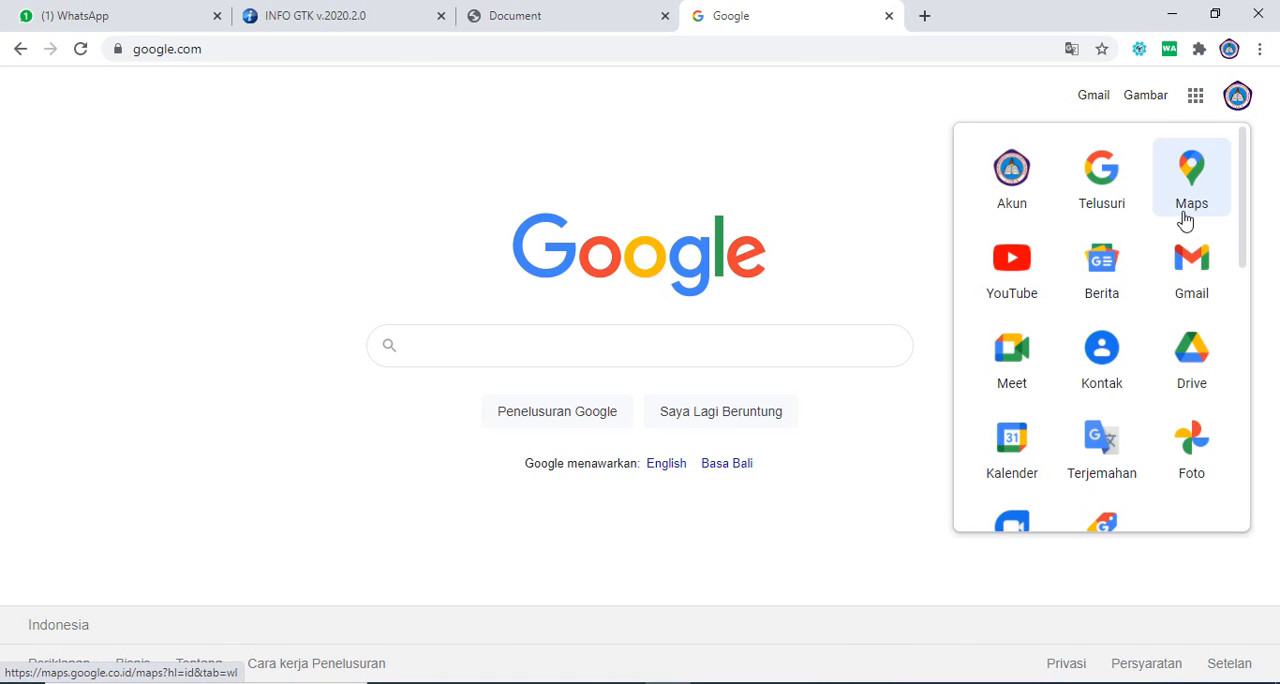
mouse_move(1243, 165)
mouse_down()
mouse_move(1246, 266)
mouse_move(1249, 170)
mouse_up()
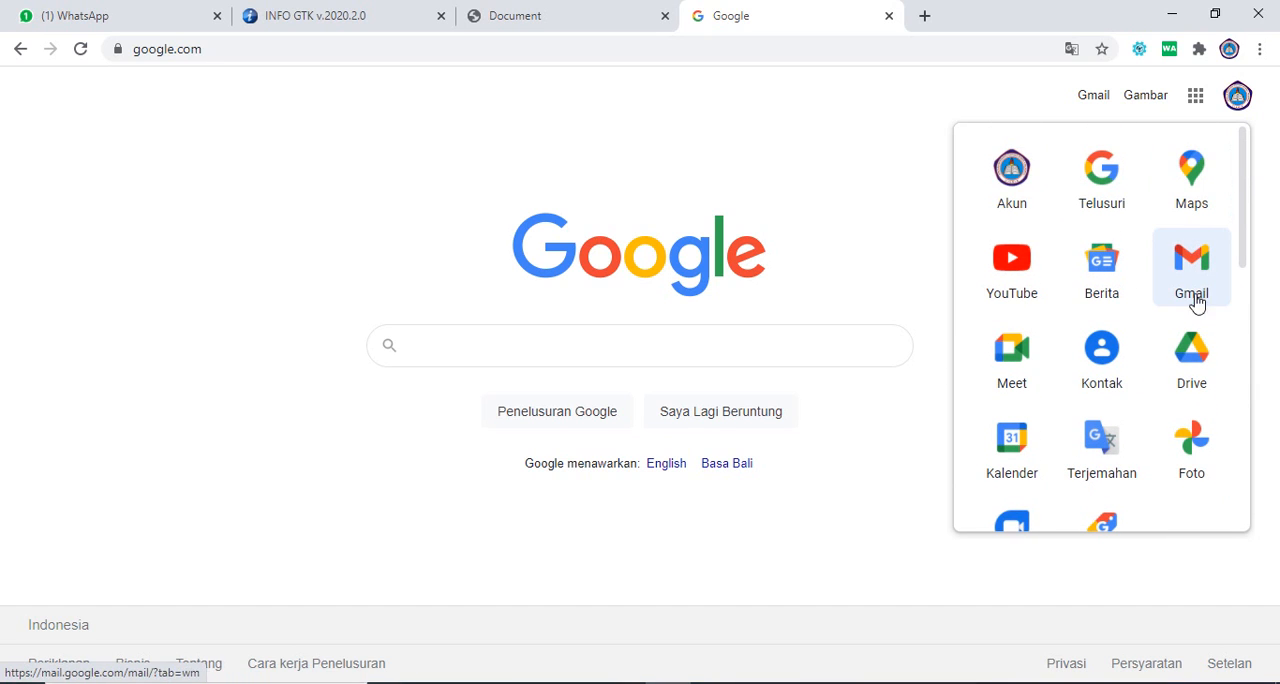
click(1196, 350)
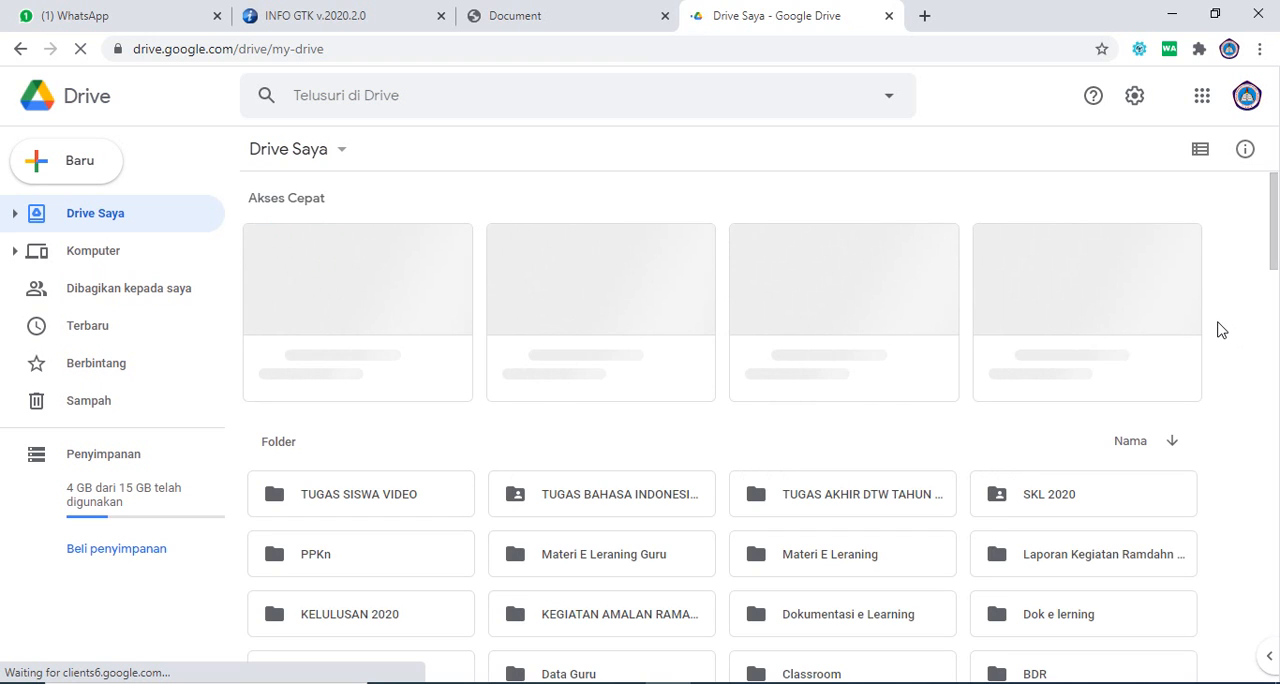
Step: Open the PAS 2020 folder inside BDR > 2020-2021 SEMESTER 1 and dismiss the antivirus notification
drag(1276, 249, 1277, 298)
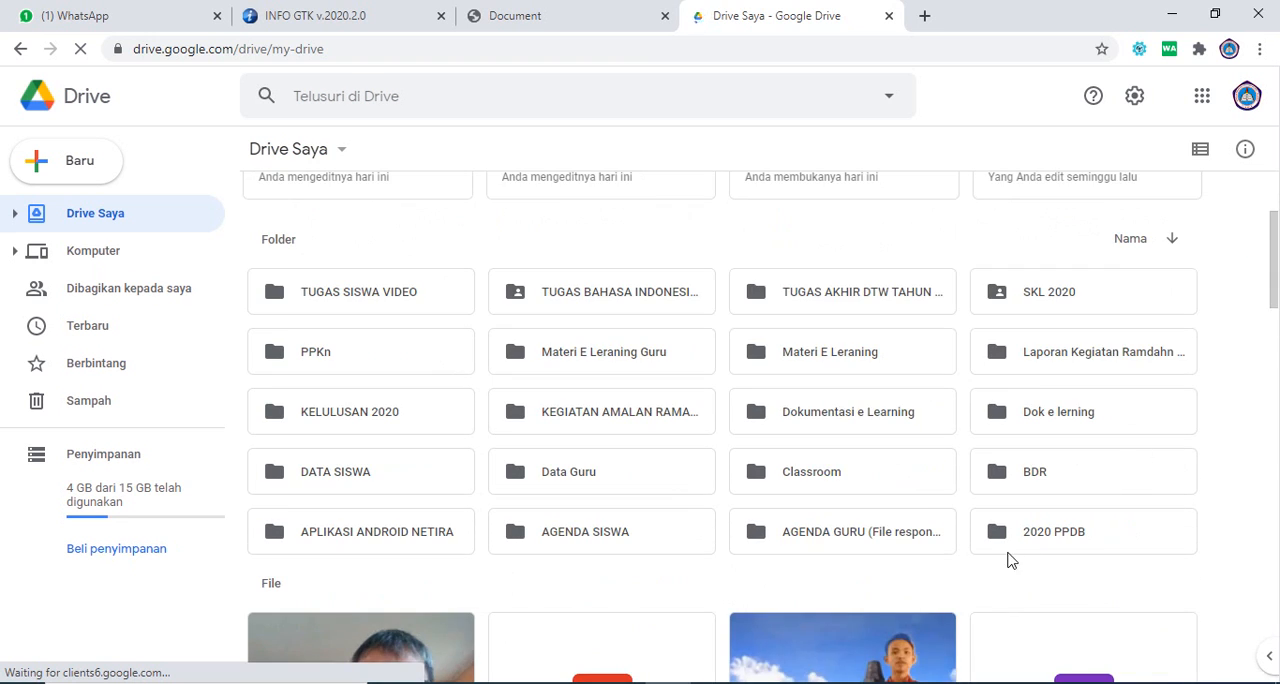
double_click(1003, 477)
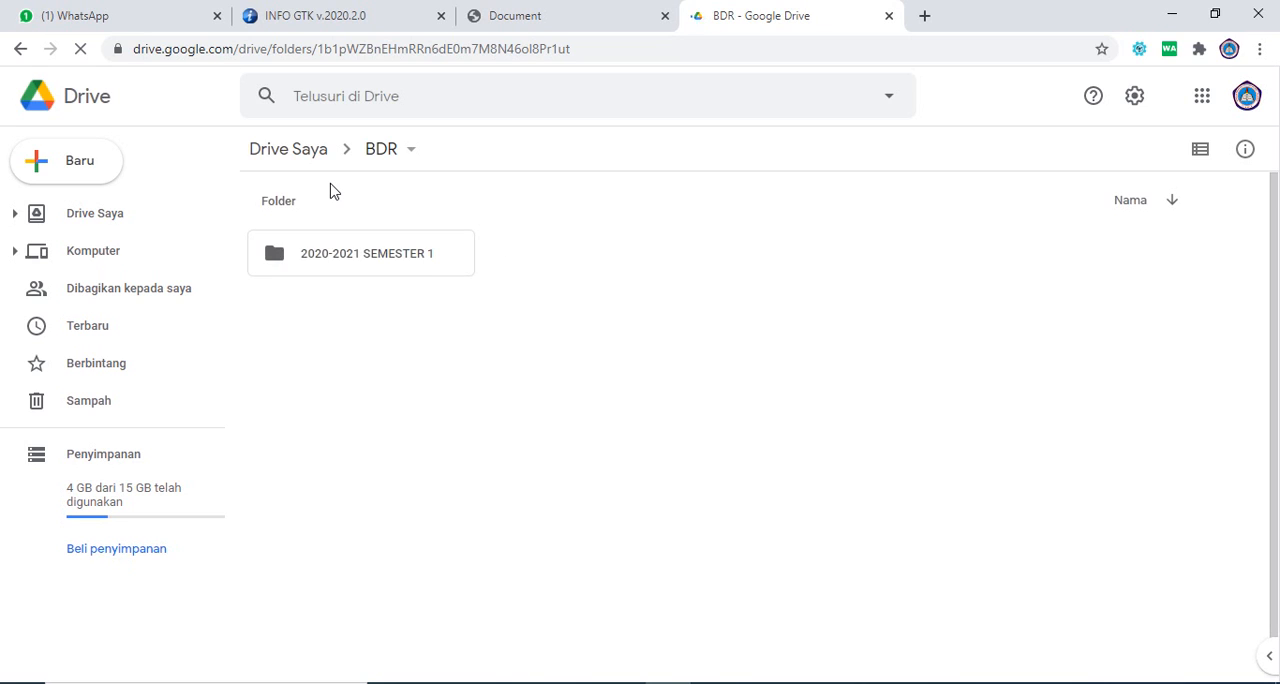
double_click(347, 256)
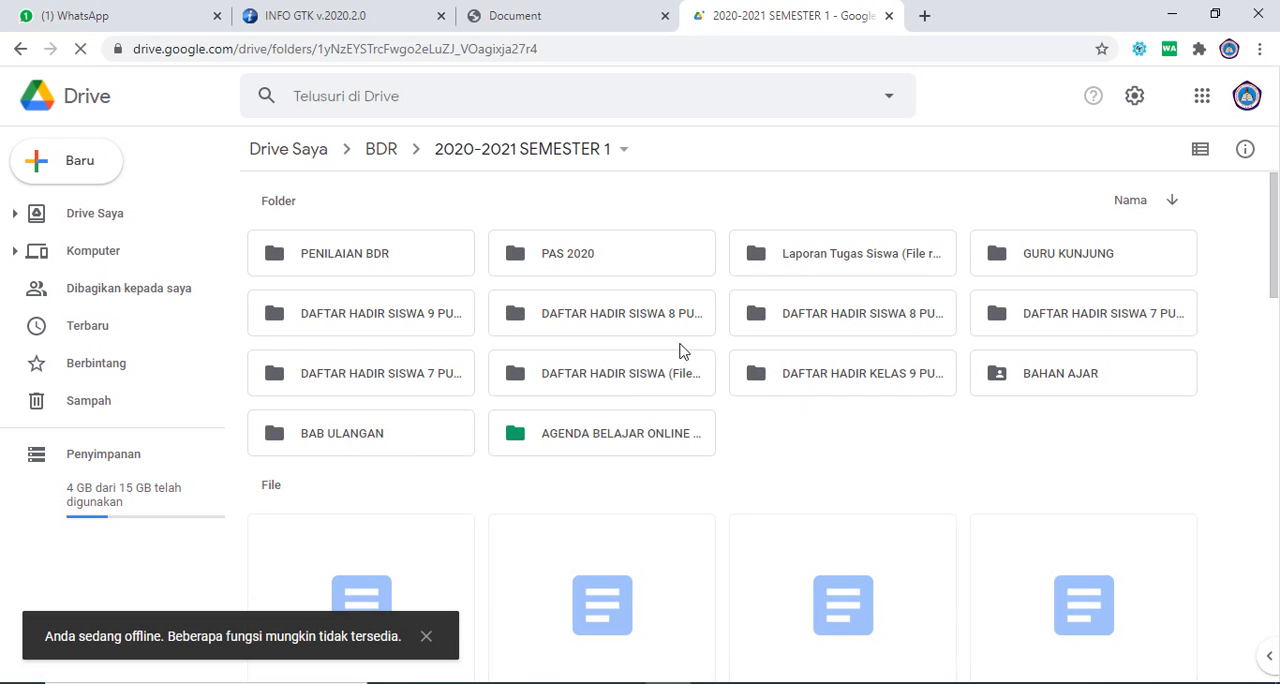
double_click(586, 268)
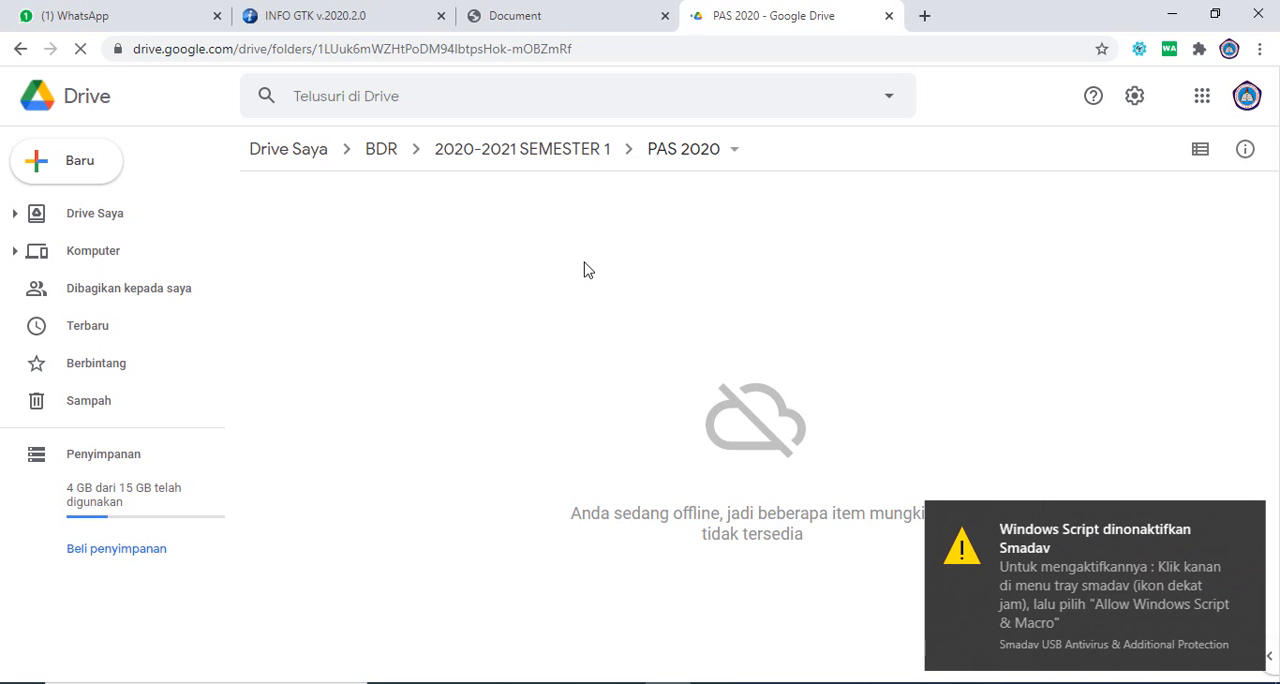
click(1246, 518)
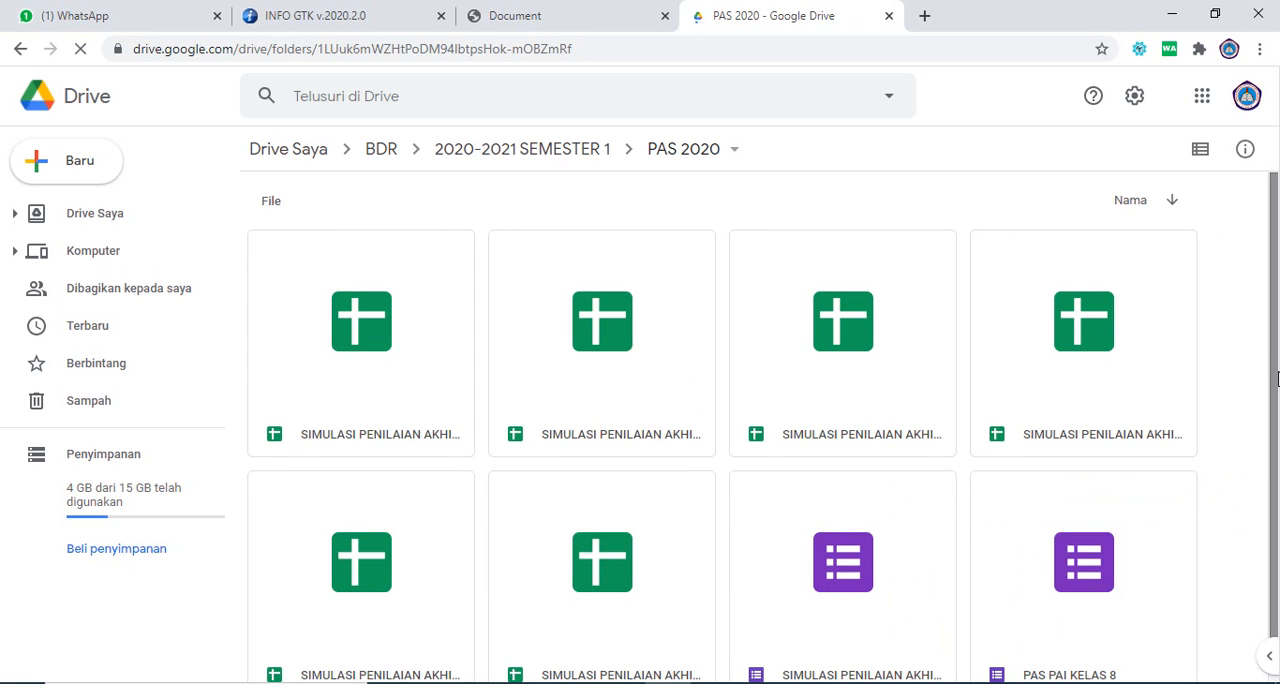
drag(1268, 372, 1278, 467)
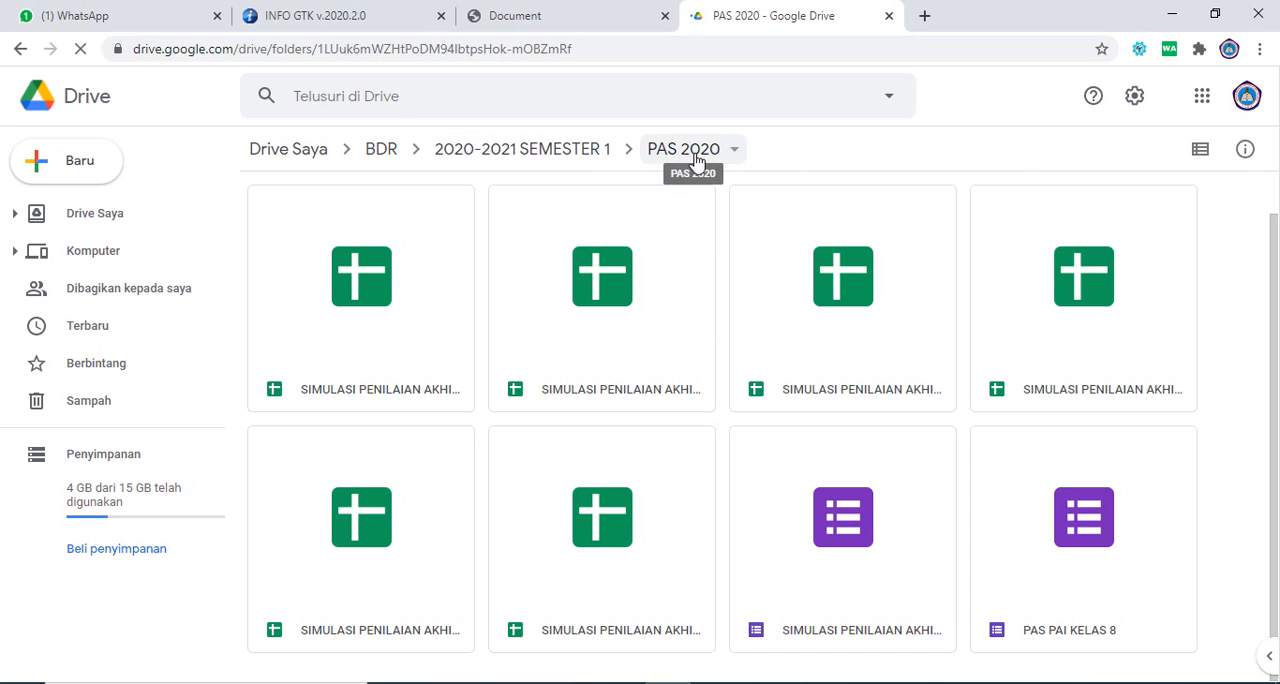
drag(1278, 254, 1278, 361)
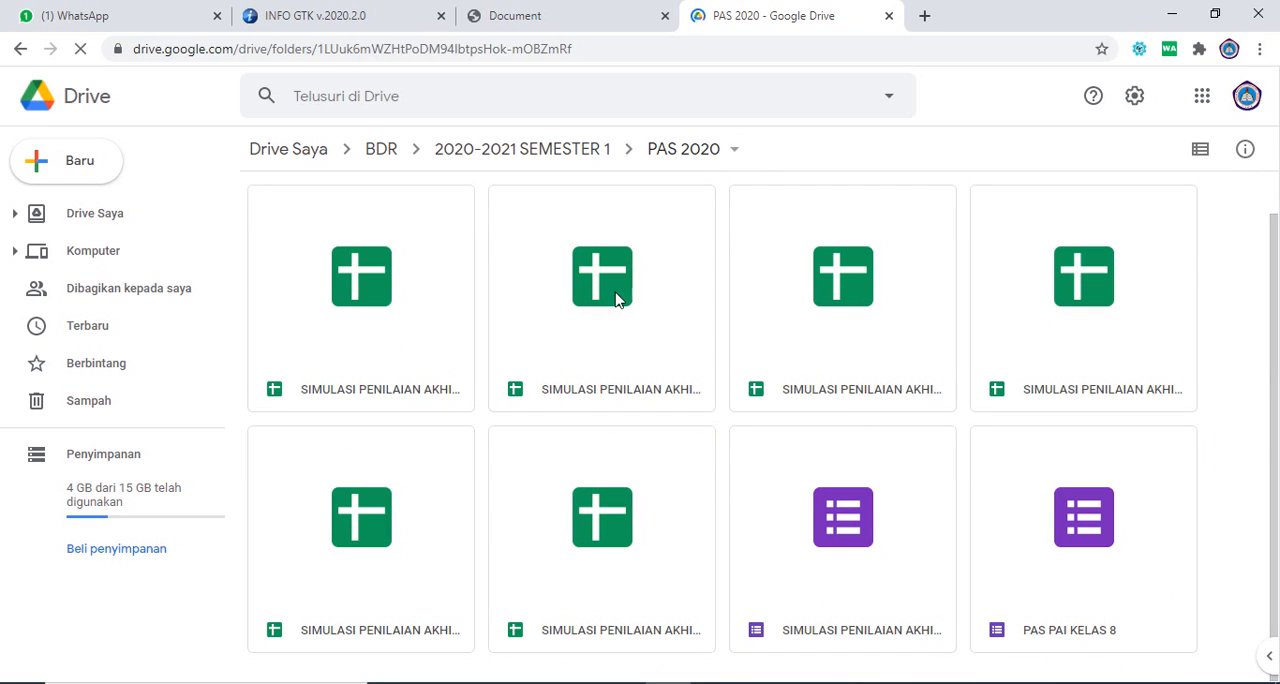
right_click(1213, 278)
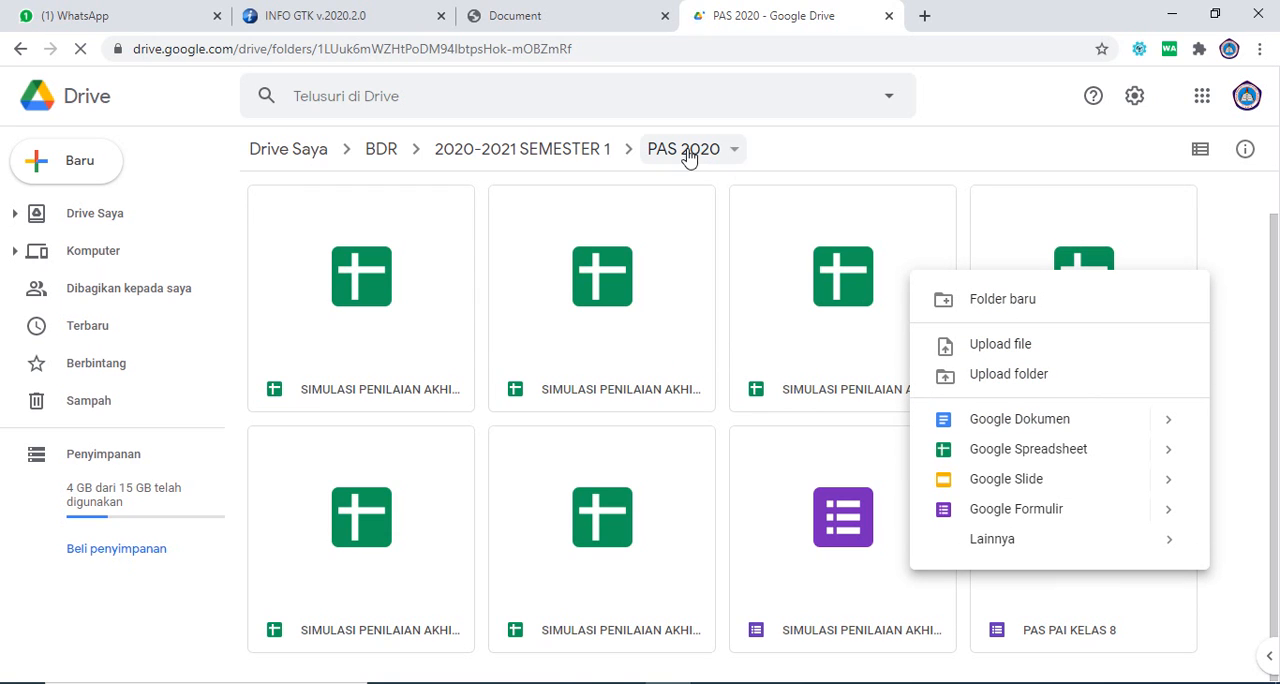
right_click(1218, 268)
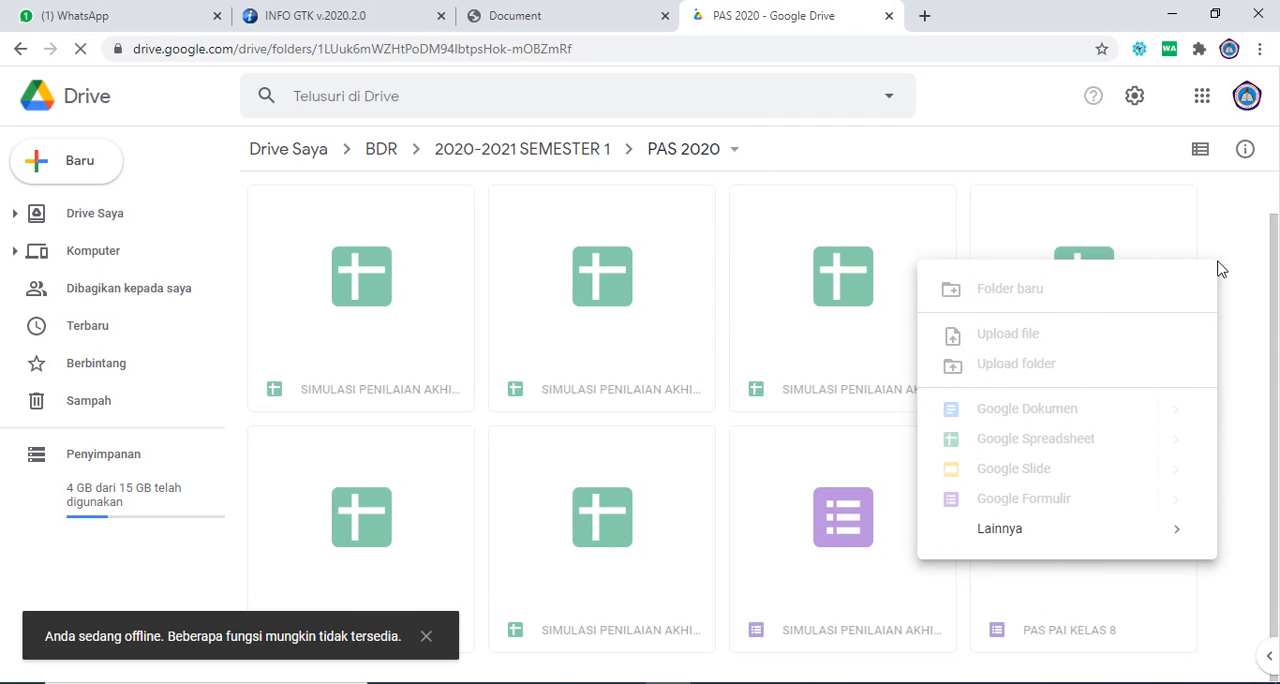
click(427, 638)
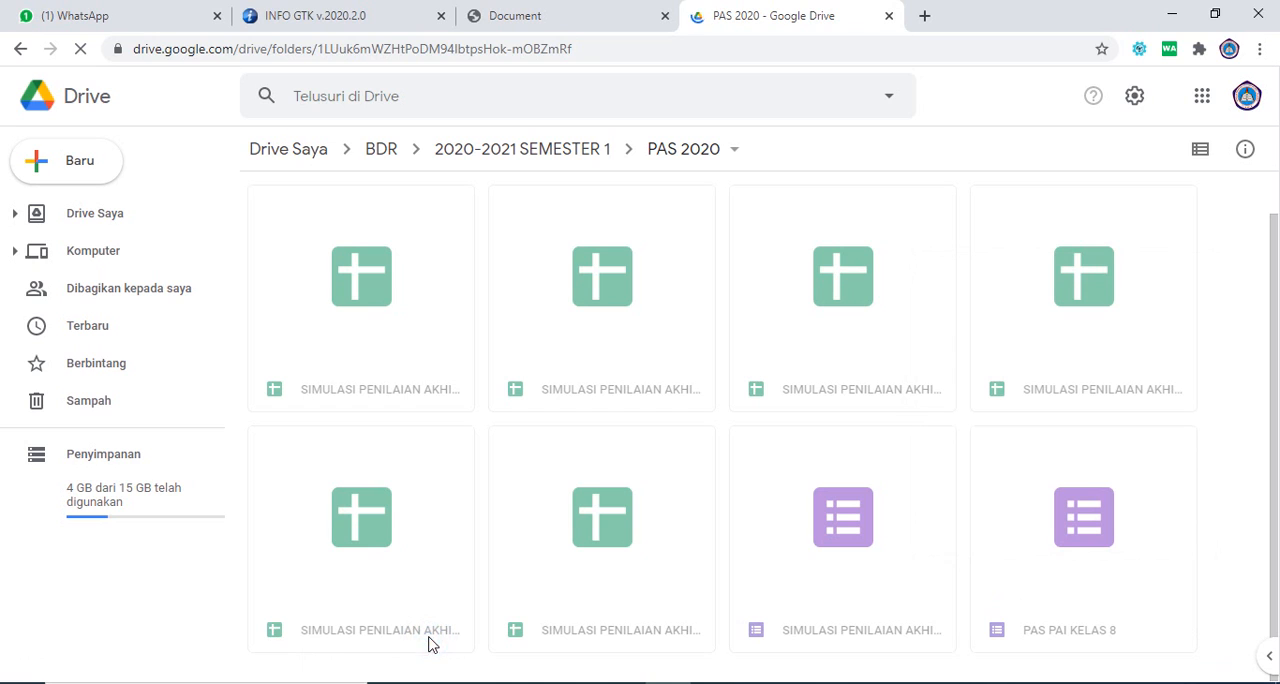
click(1274, 368)
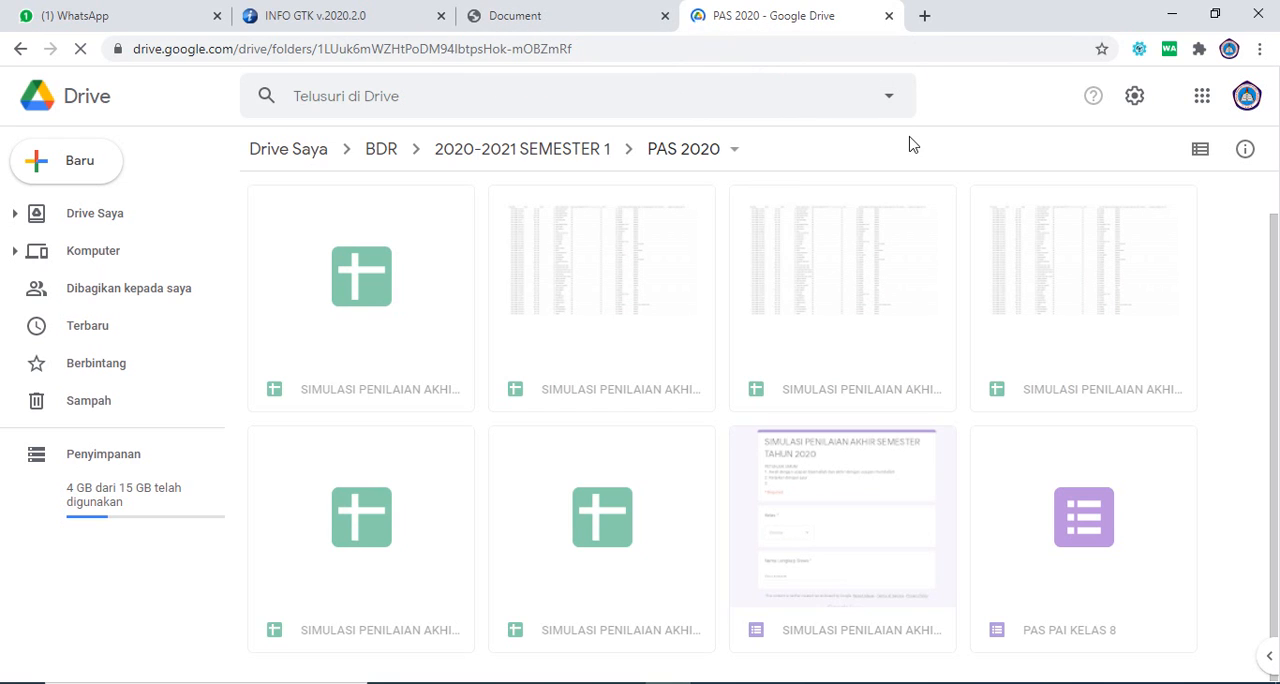
Step: Create a new blank Google Form (Google Formulir) in the PAS 2020 folder
drag(1274, 265, 1278, 314)
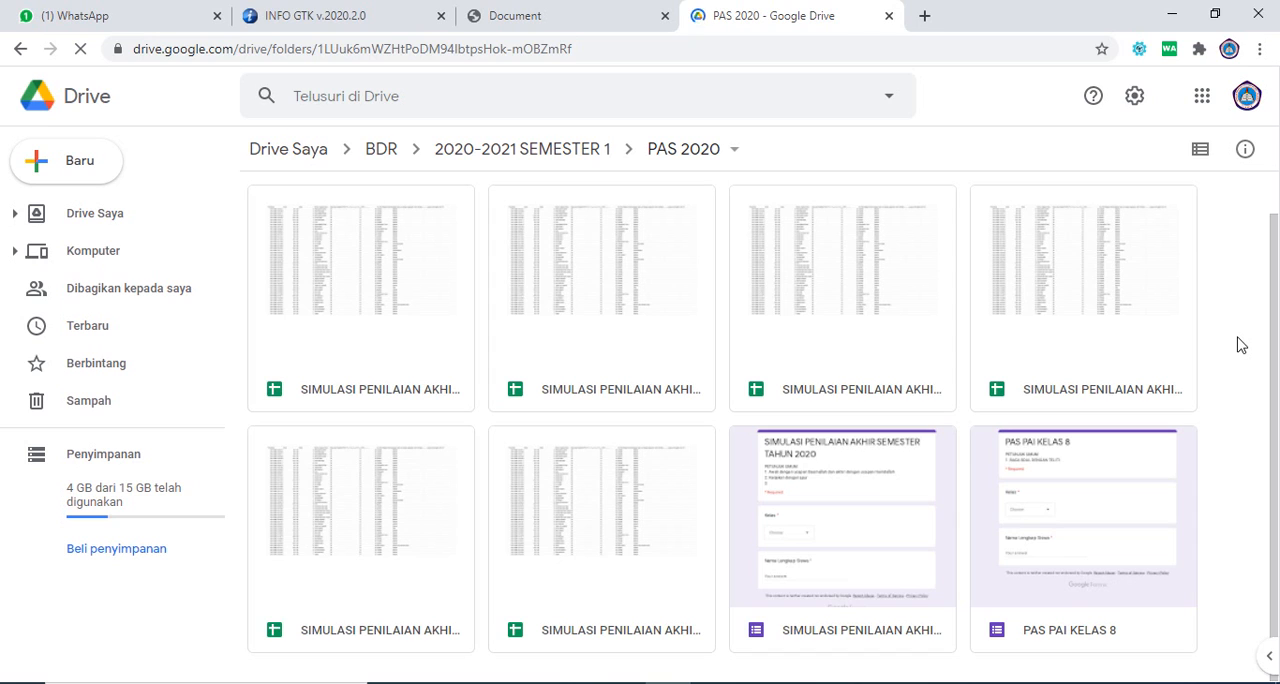
right_click(1239, 344)
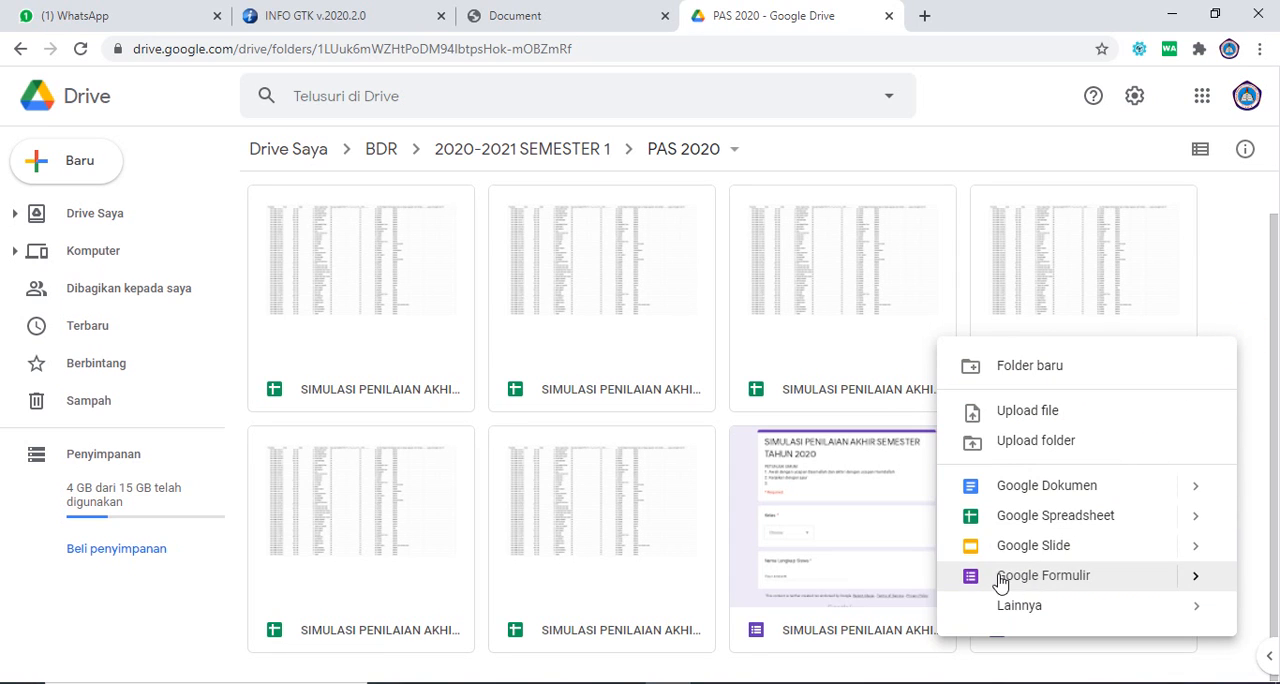
click(1074, 587)
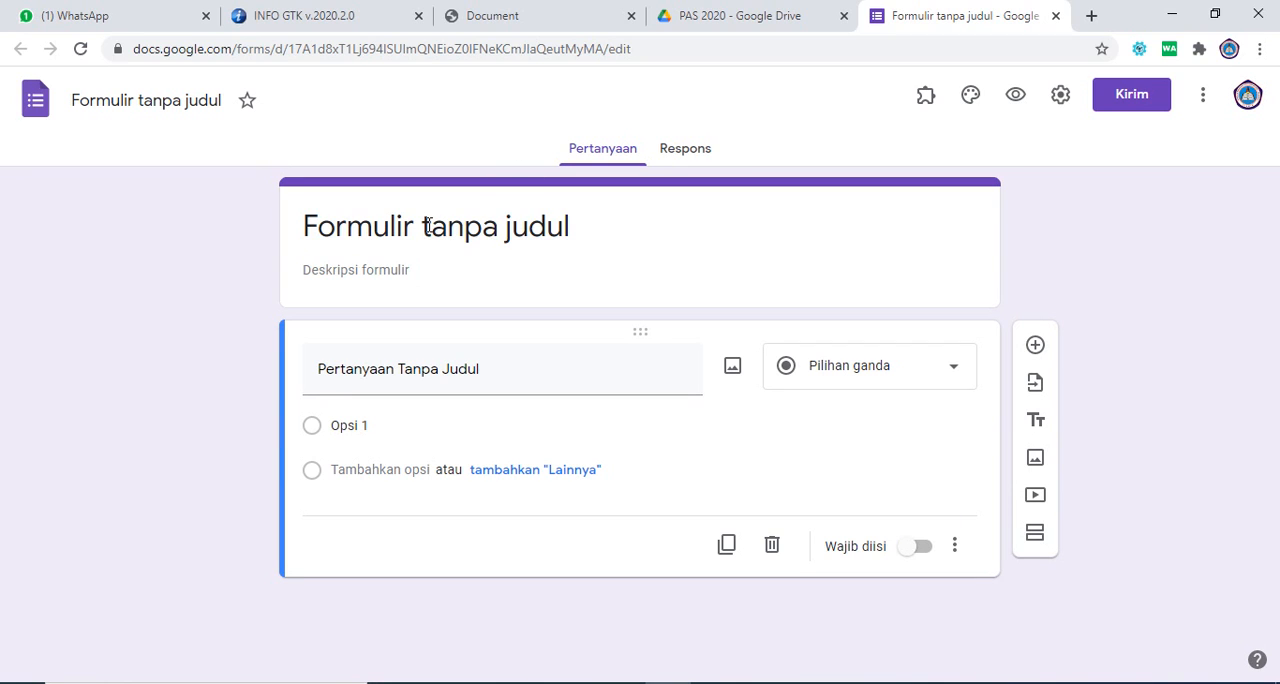
Step: Title the form "PAS PAI KELAS 8" and apply the same name to the form file
click(366, 228)
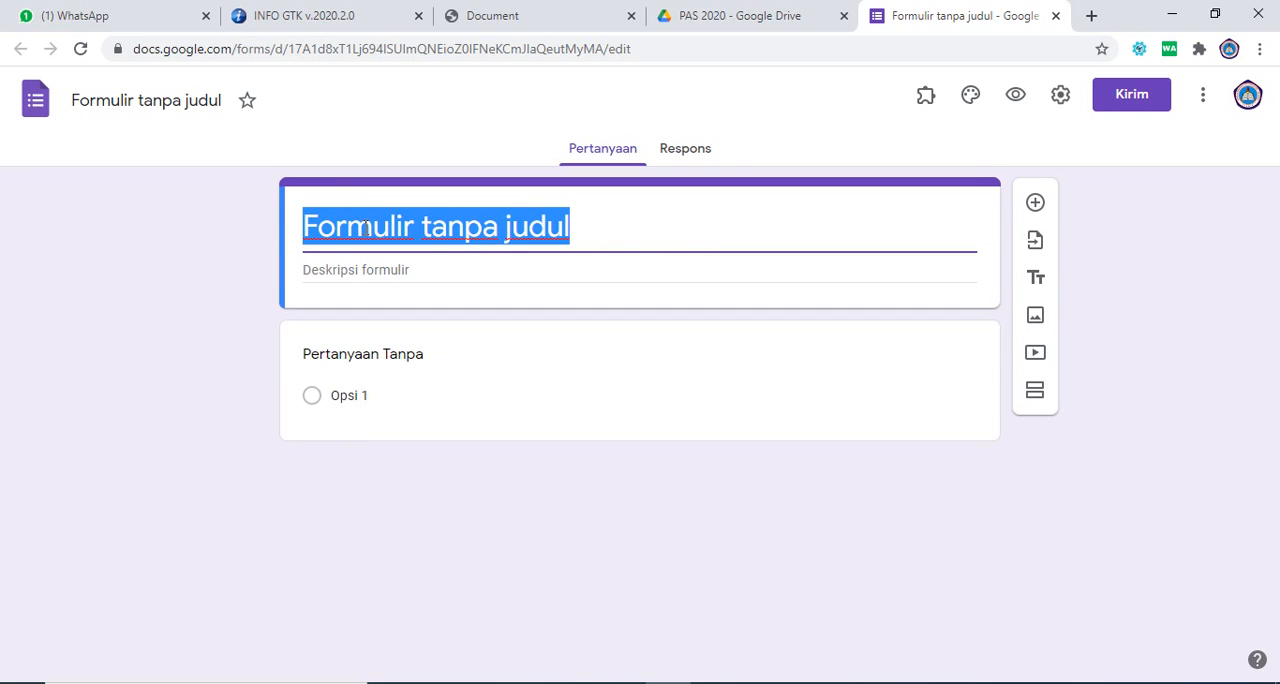
text(PAS)
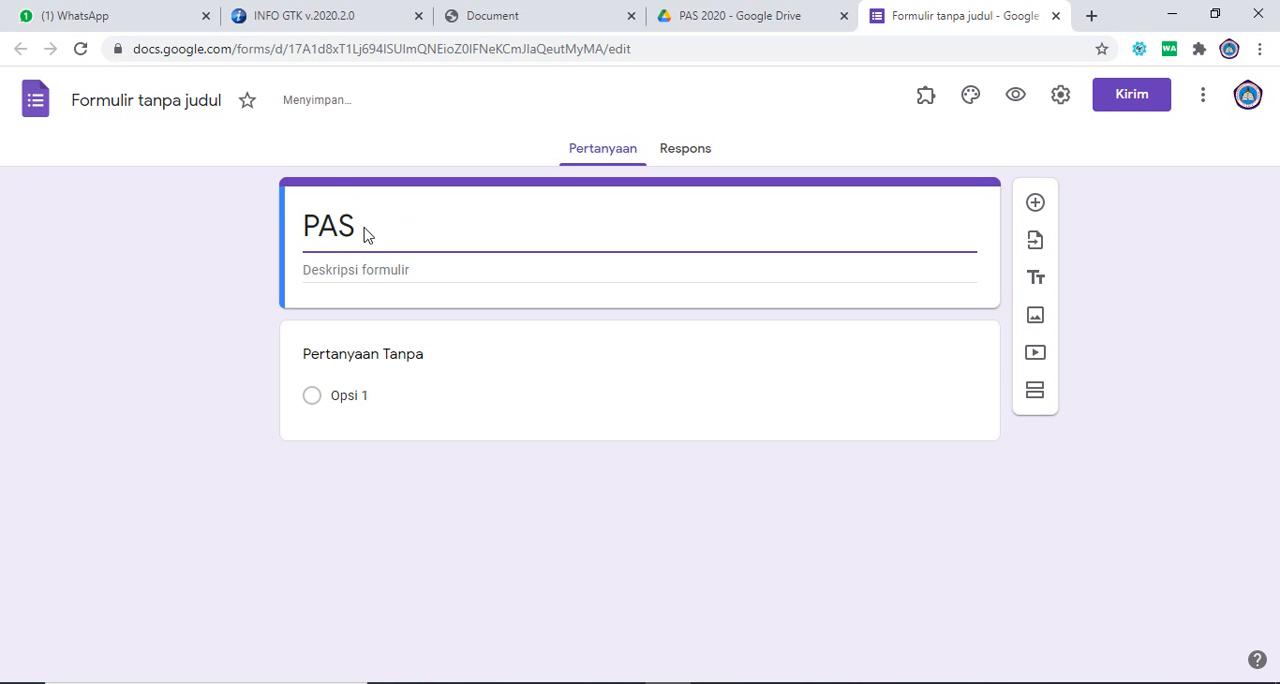
text( PAI )
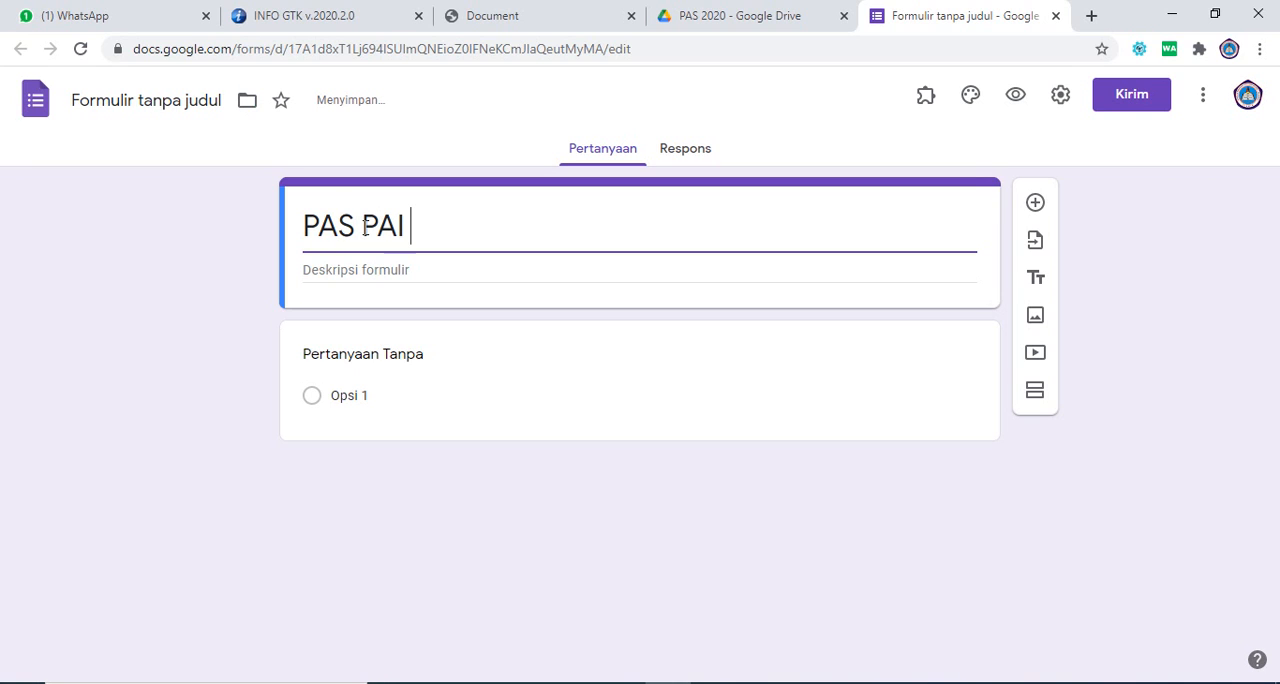
text(KELAS 8)
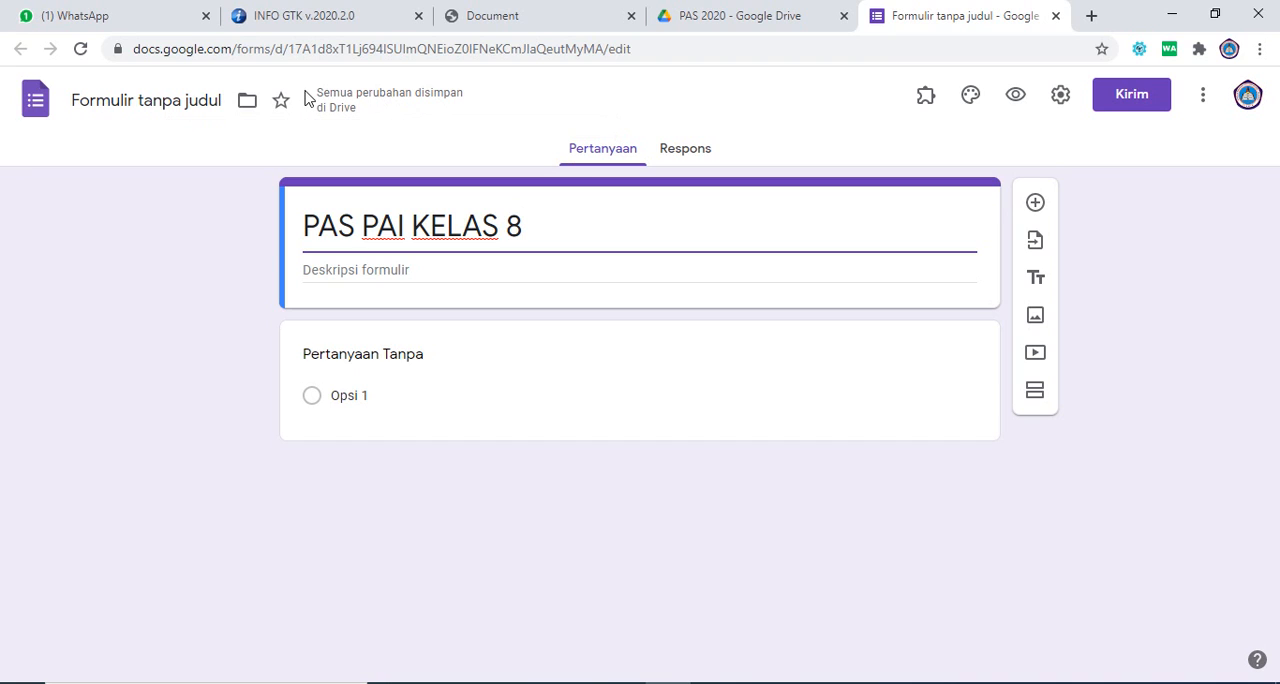
click(368, 134)
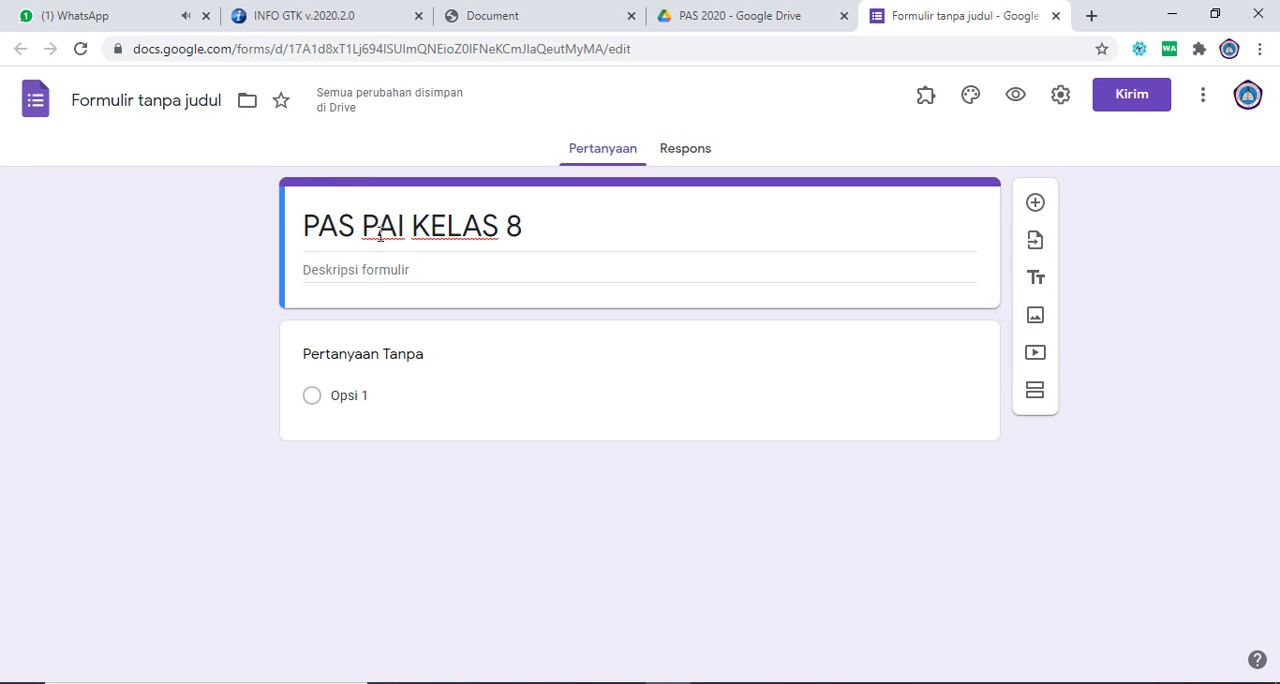
click(172, 98)
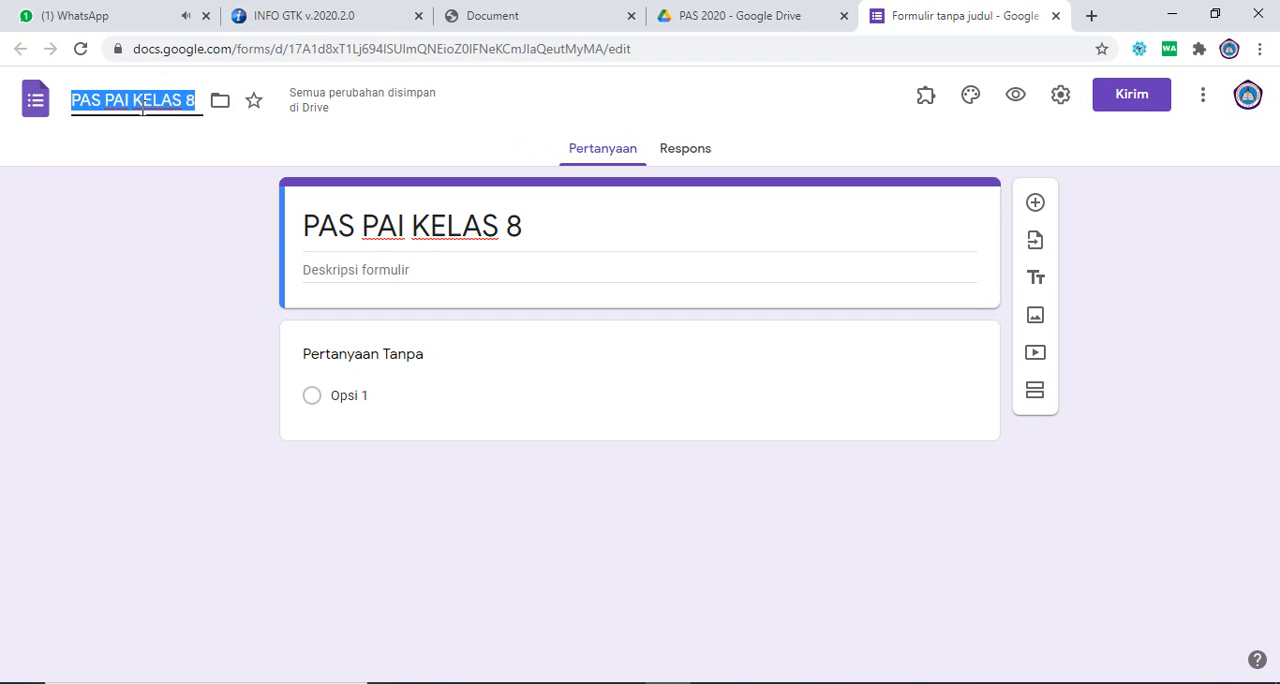
click(110, 130)
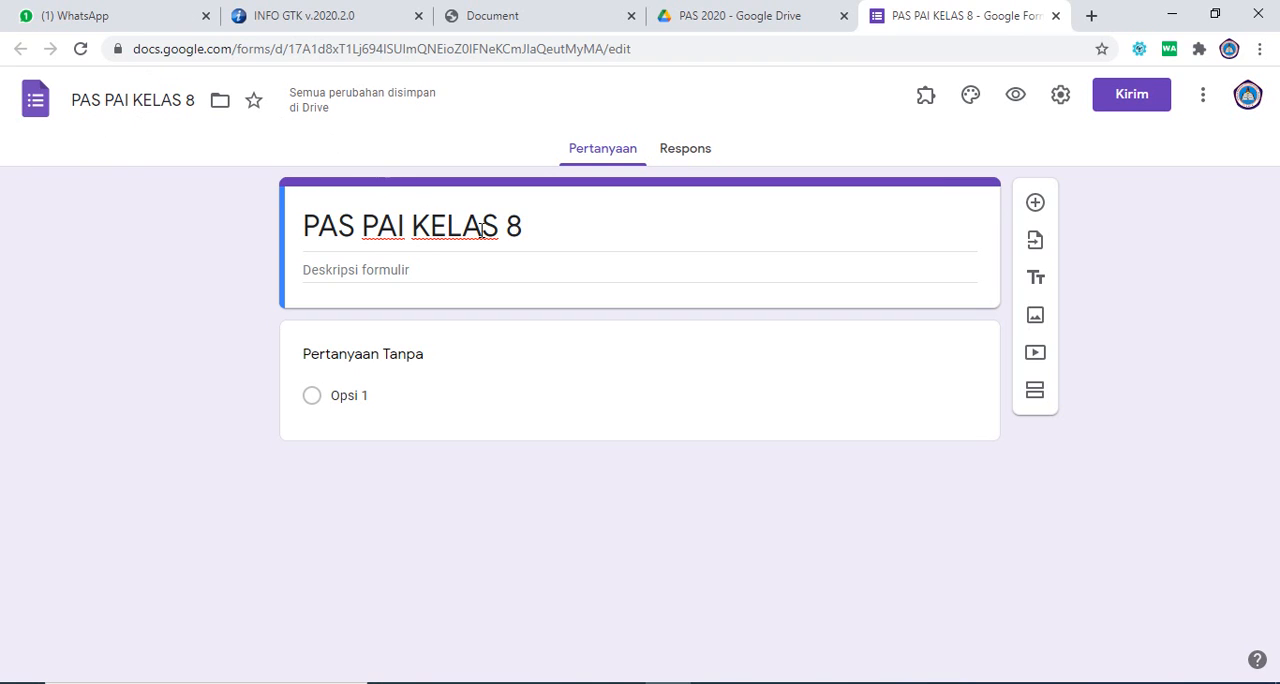
Step: Start the form description with the heading "PETUNJUK UMUM" on its own line
click(379, 270)
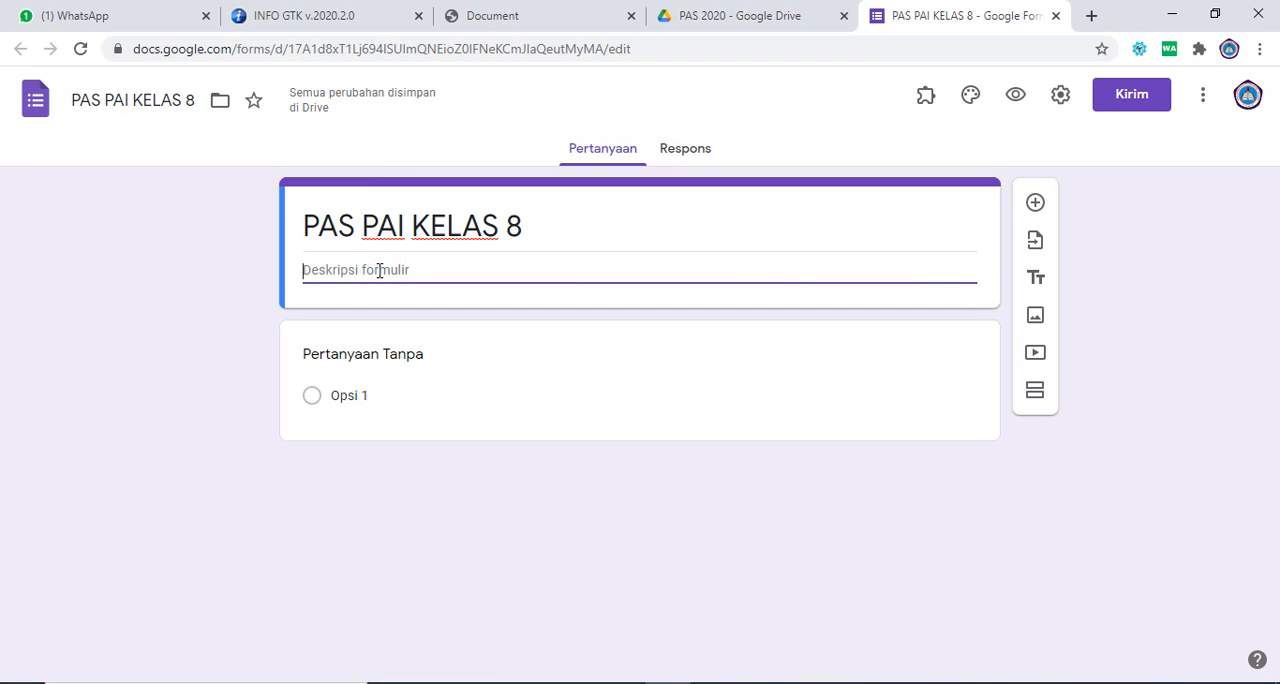
text(PETU)
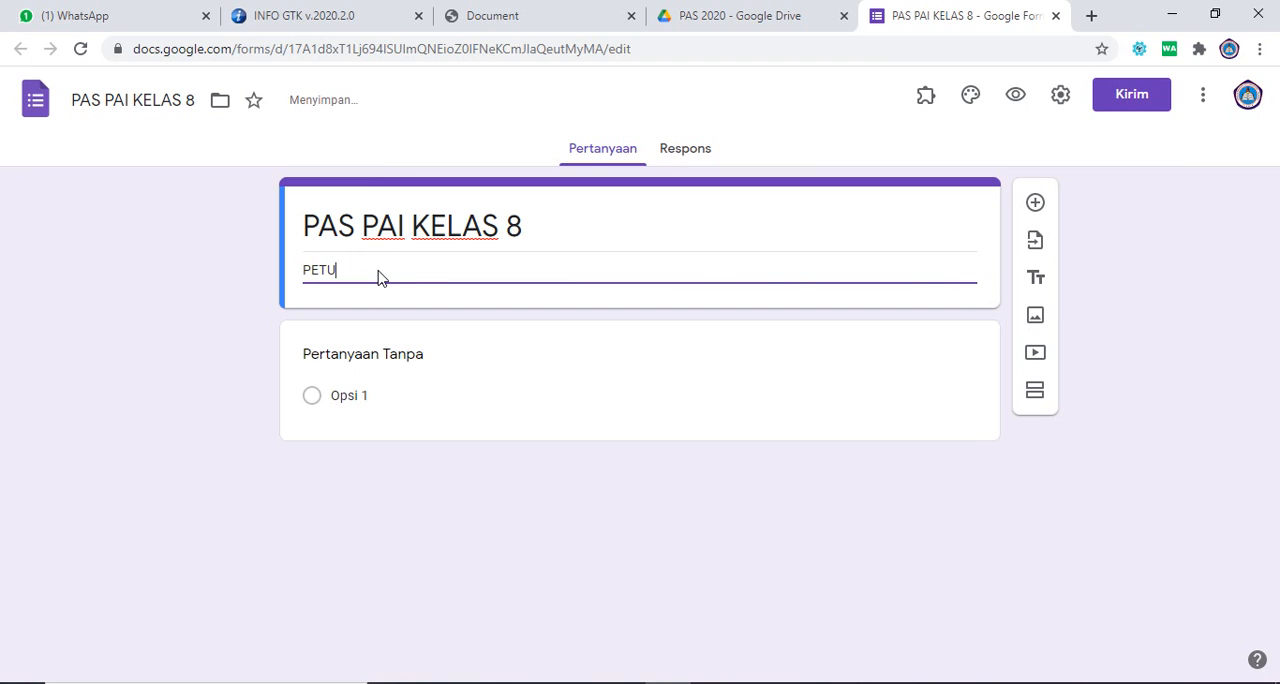
text(NJUK UMUM)
key(Return)
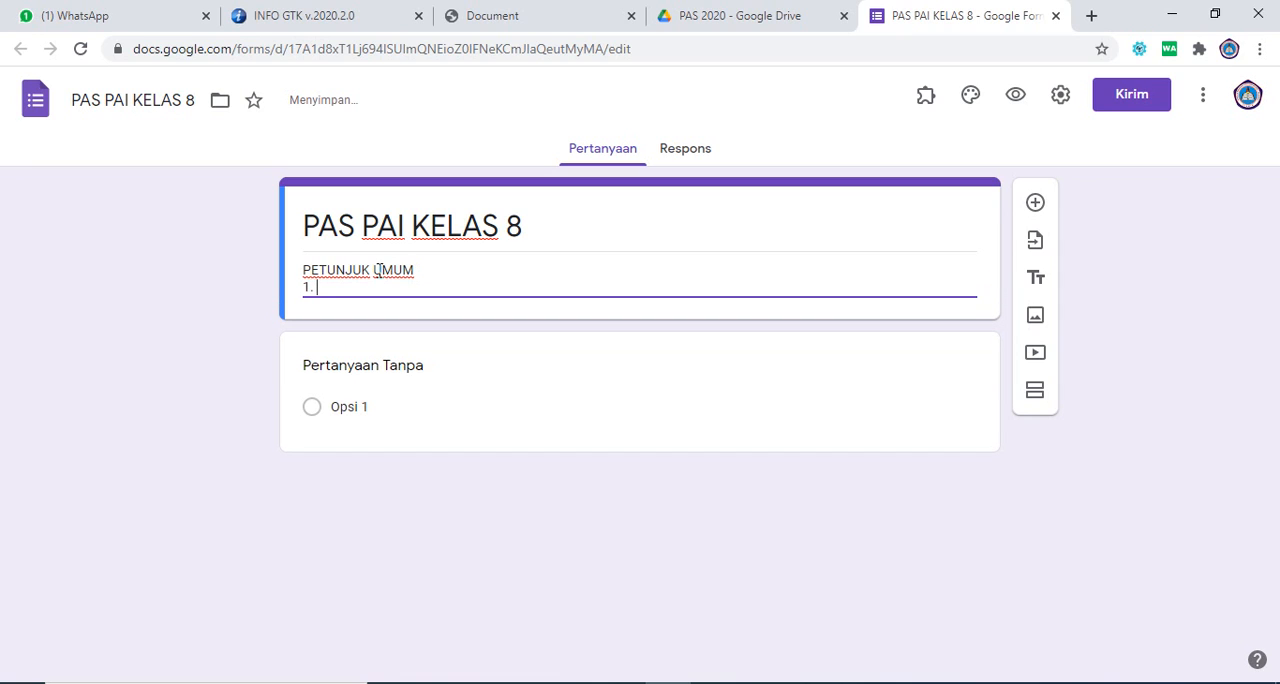
Step: Add the first instruction to the description: "1. Awali dengan Ucapan Basmallah dan akahiri dengan Hamdallah"
text(1. Awali dengan uc)
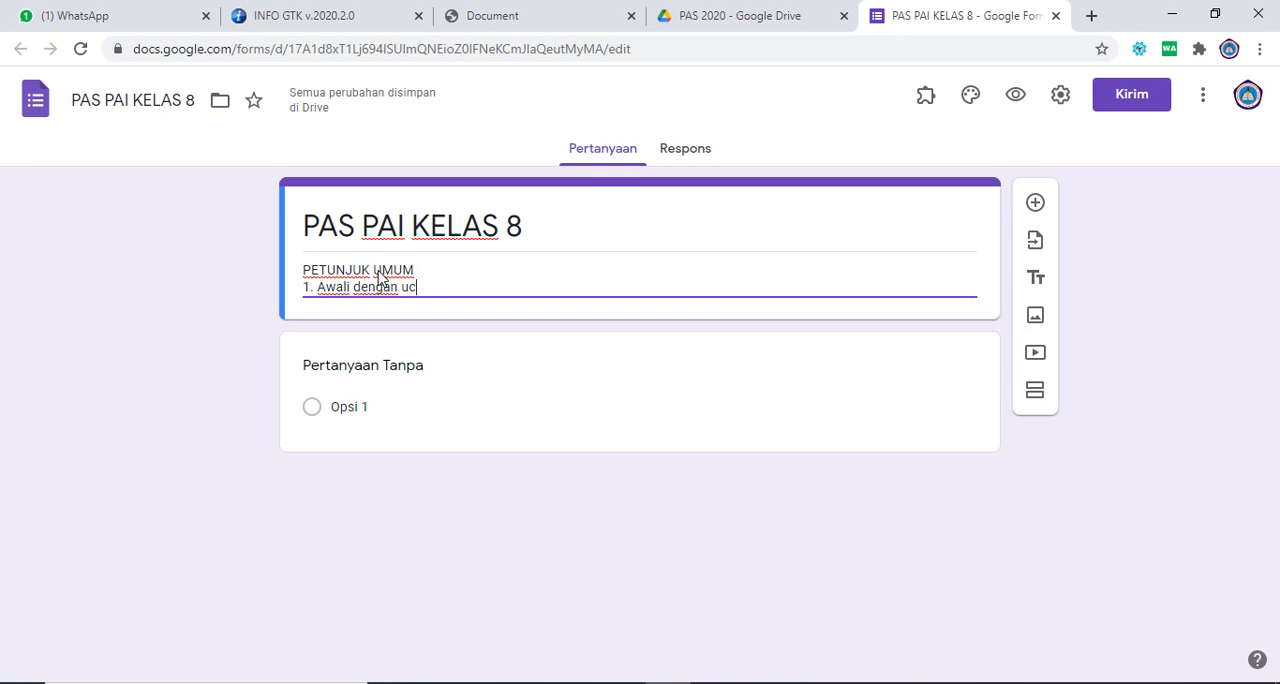
text(ap)
key(BackSpace)
key(BackSpace)
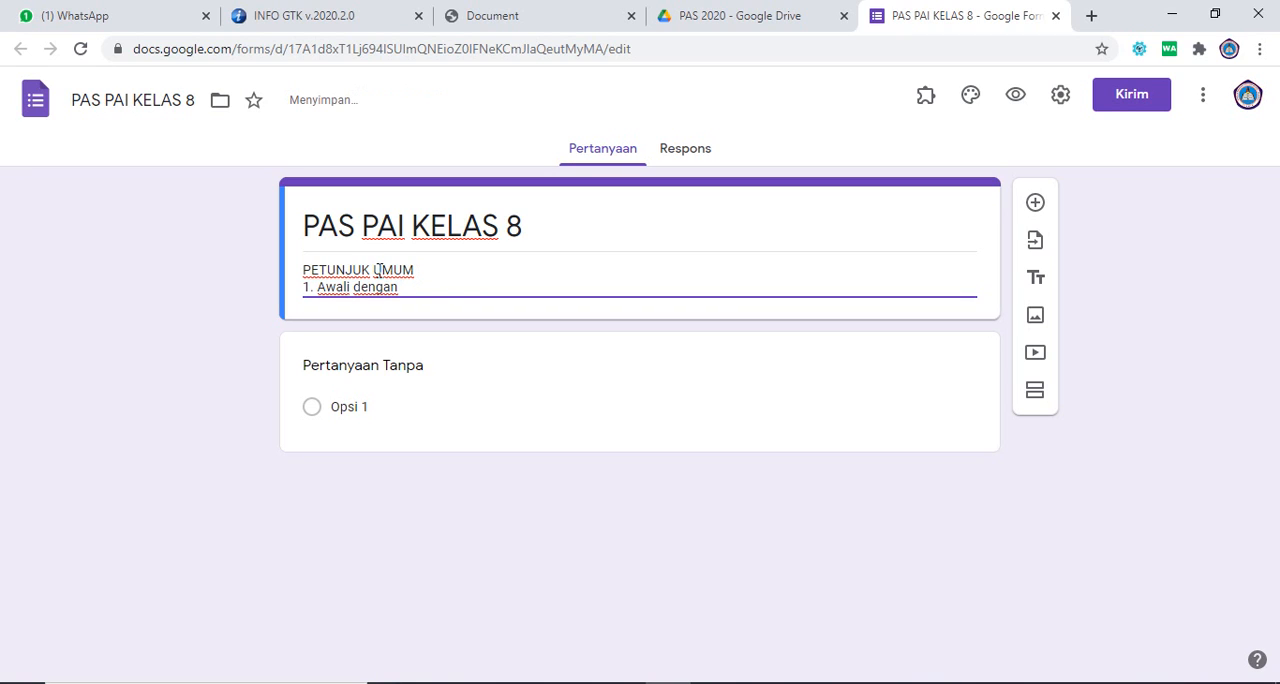
text(Bacaan )
text(Ucapan)
text( Ba)
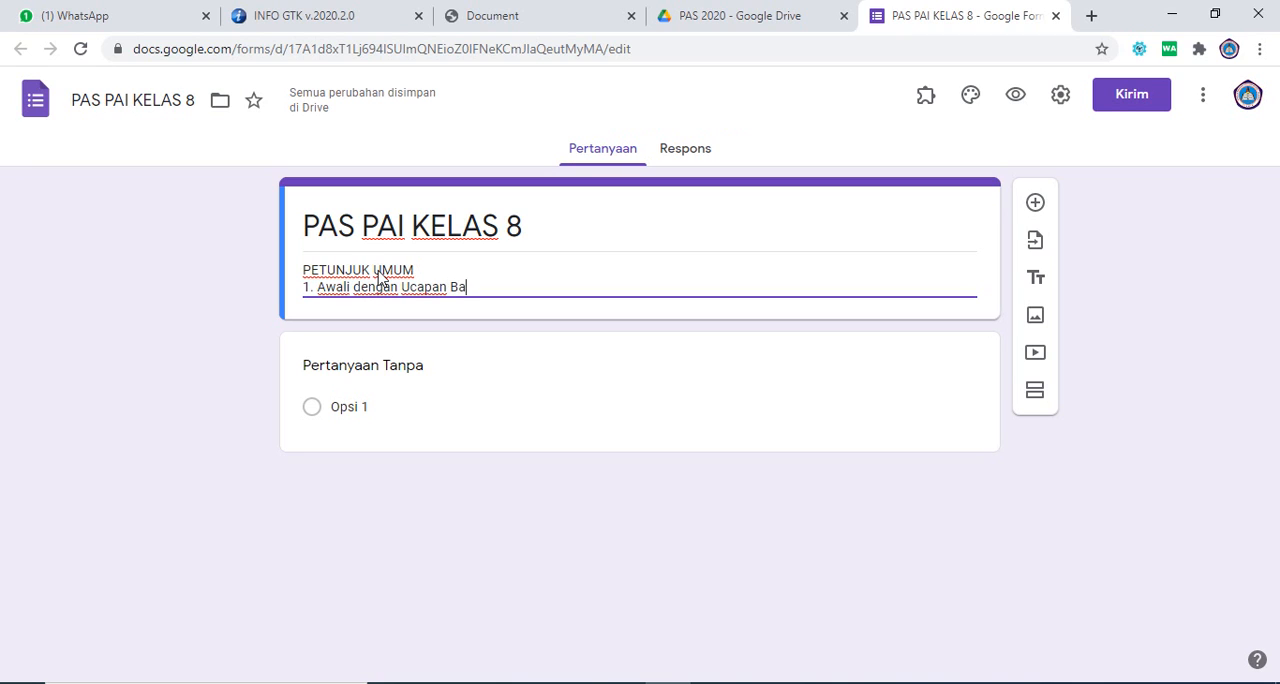
text(smallah d)
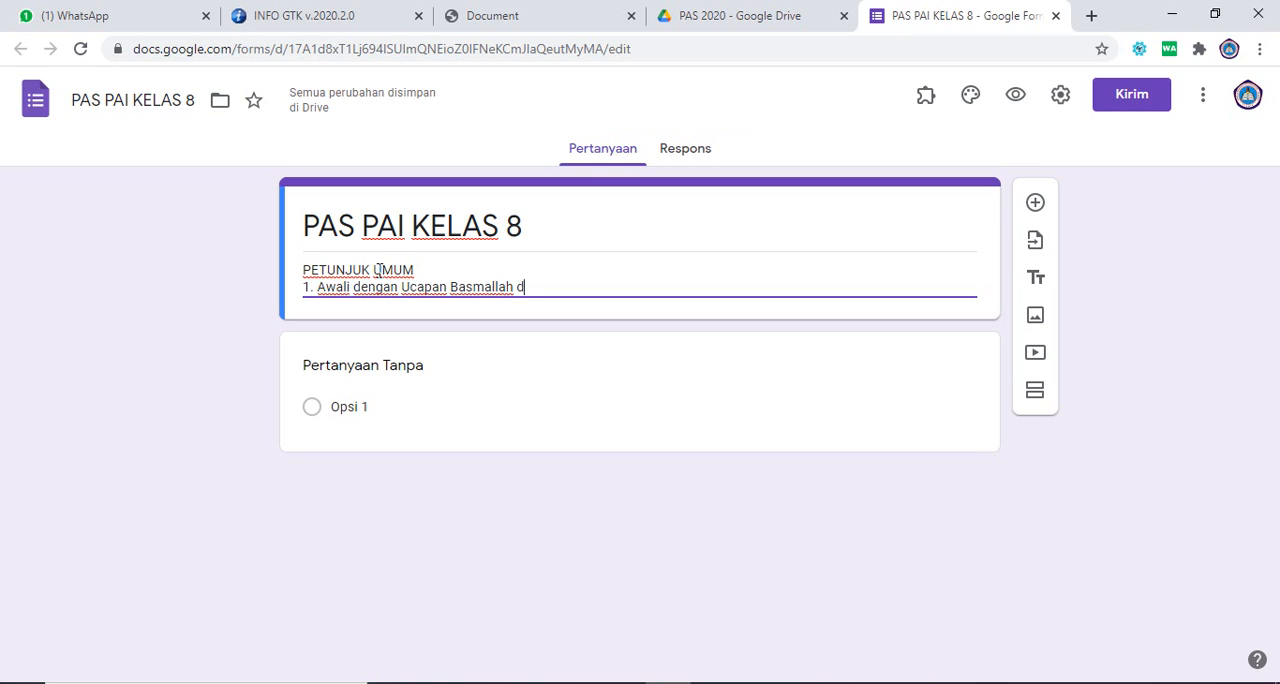
text(an akahiri dengan H)
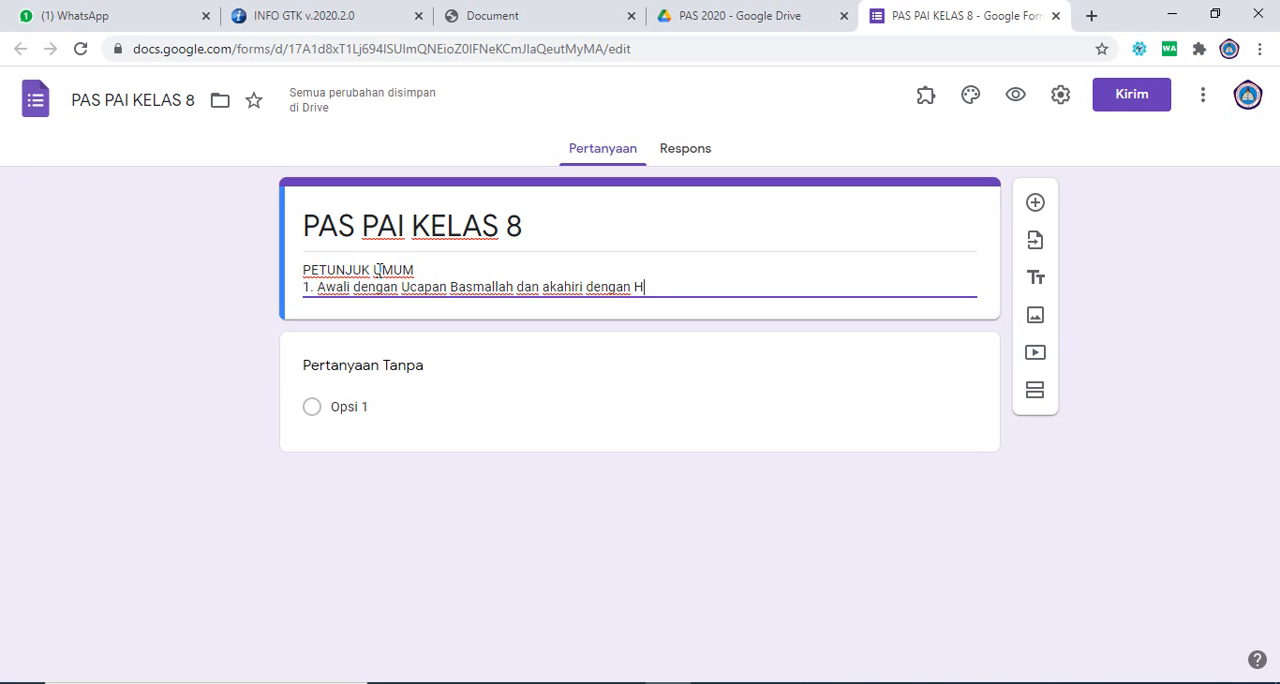
text(amdallah)
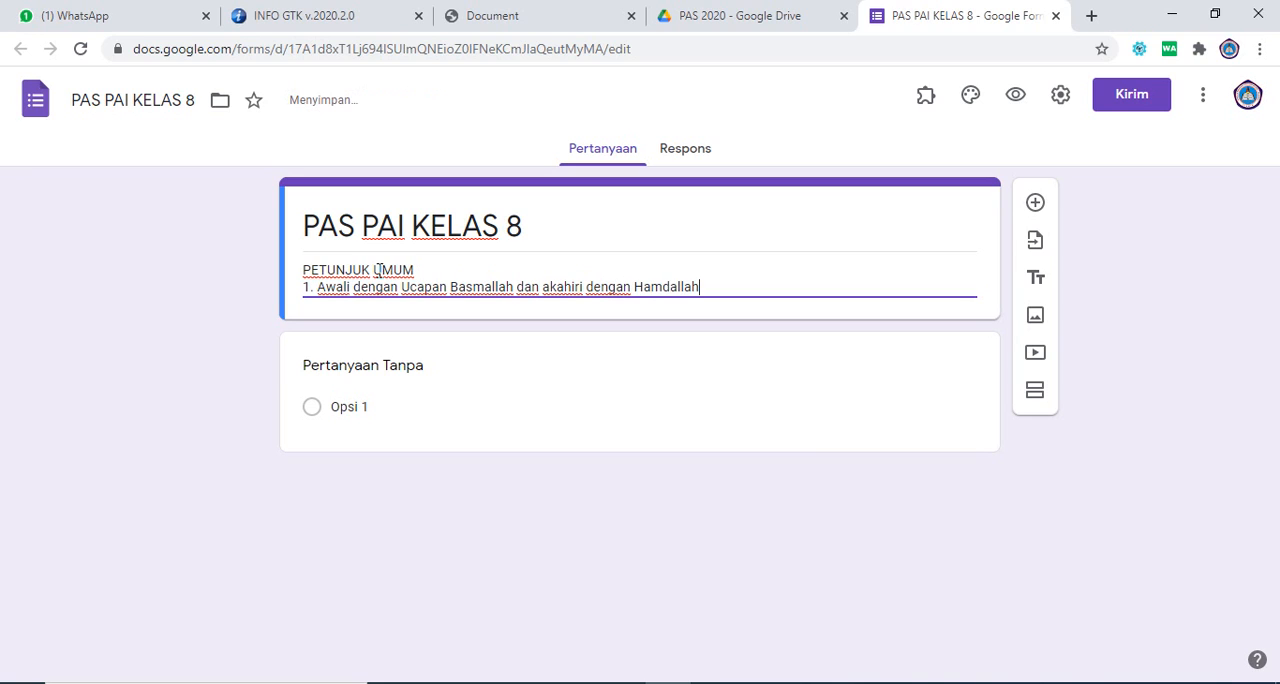
Step: Add the second instruction on a new line of the description: "2. Kerjakan dengan Jujur"
key(Return)
text(2. )
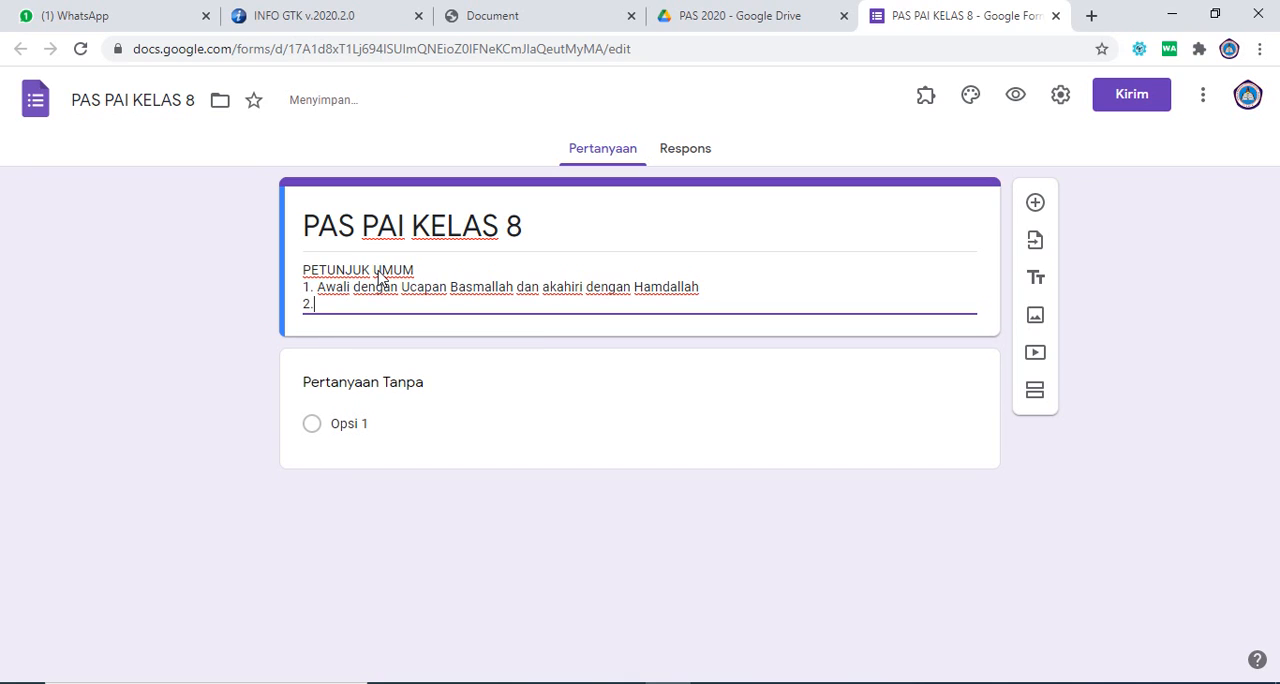
text(Kerjakan dengan J)
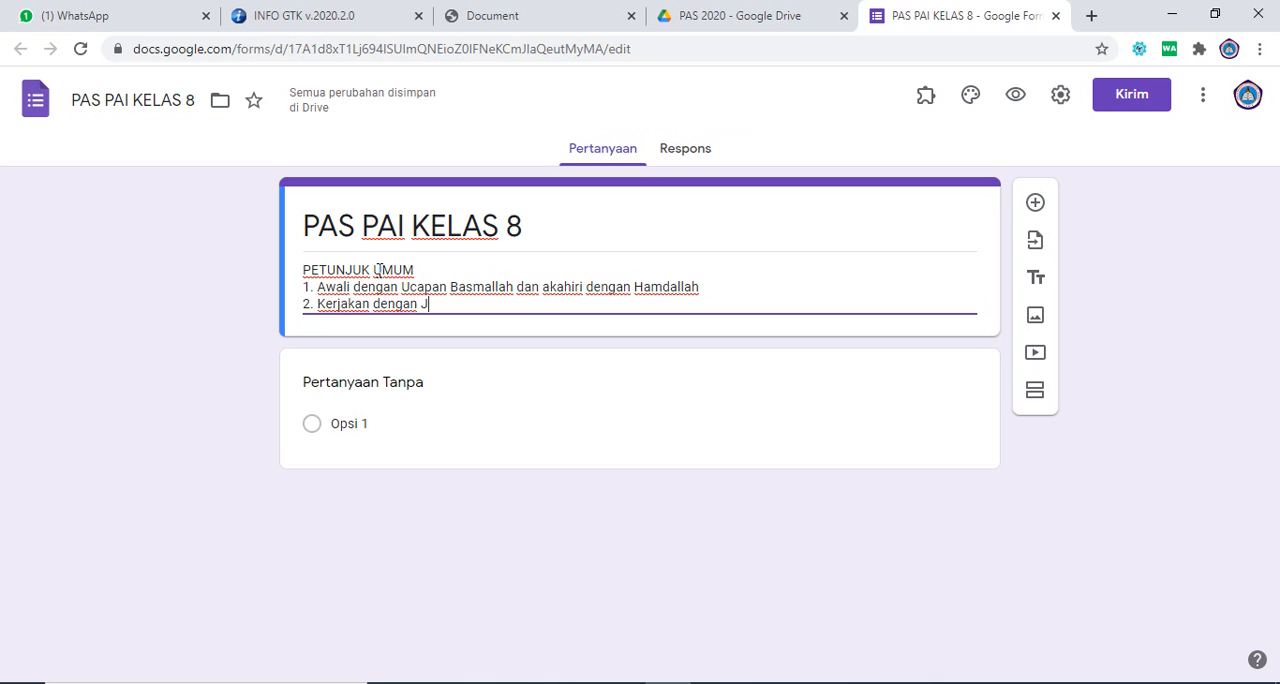
text(ujur)
Step: Add the third instruction on a new line of the description: "3. Waktu pengerjaan 90 Menit"
key(Return)
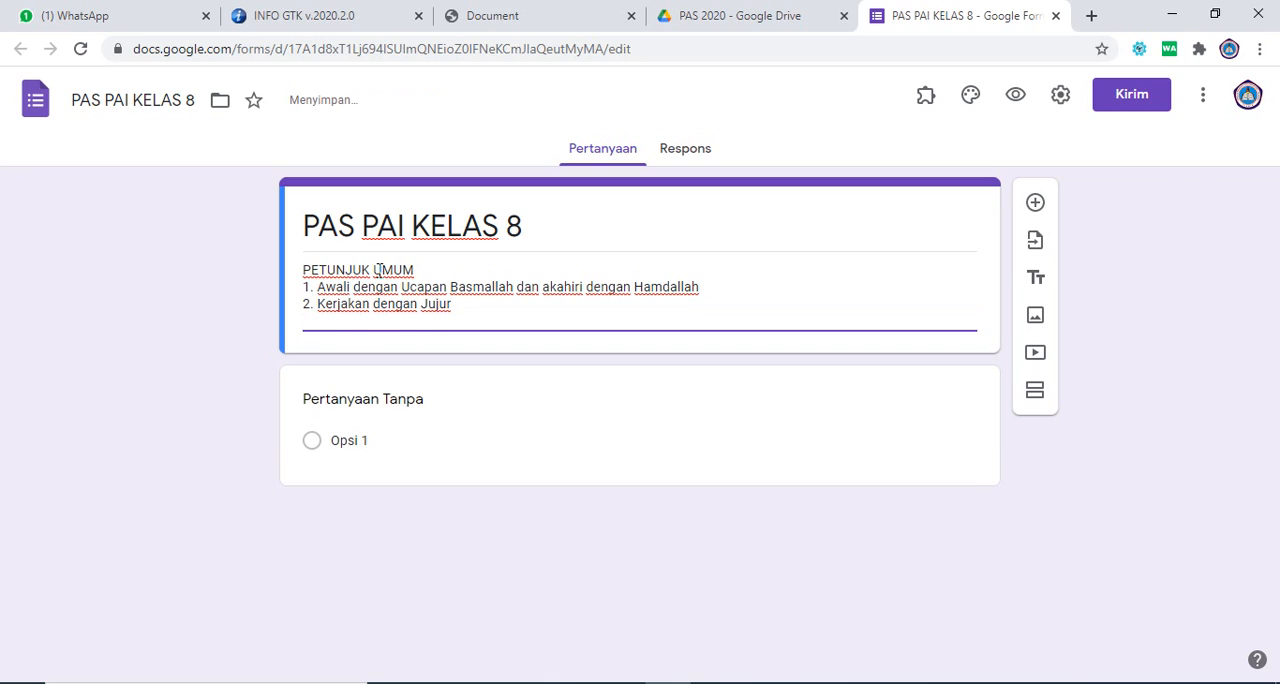
text(3. Waktu penge)
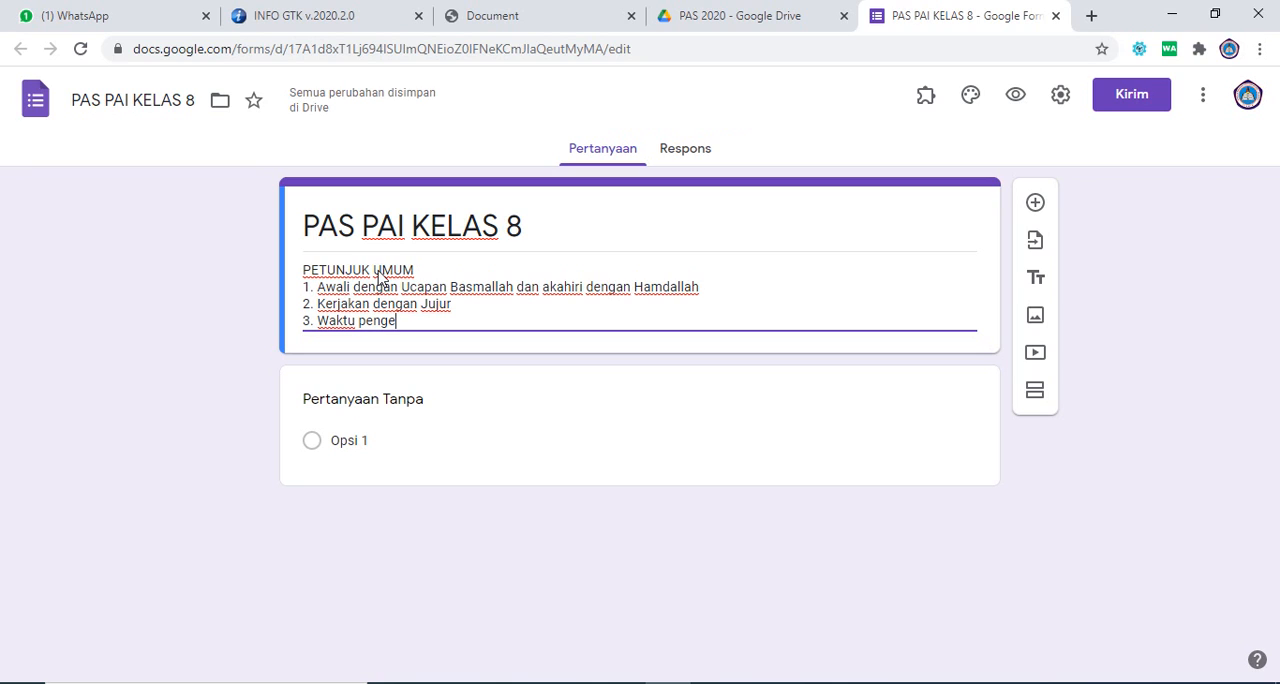
text(rja)
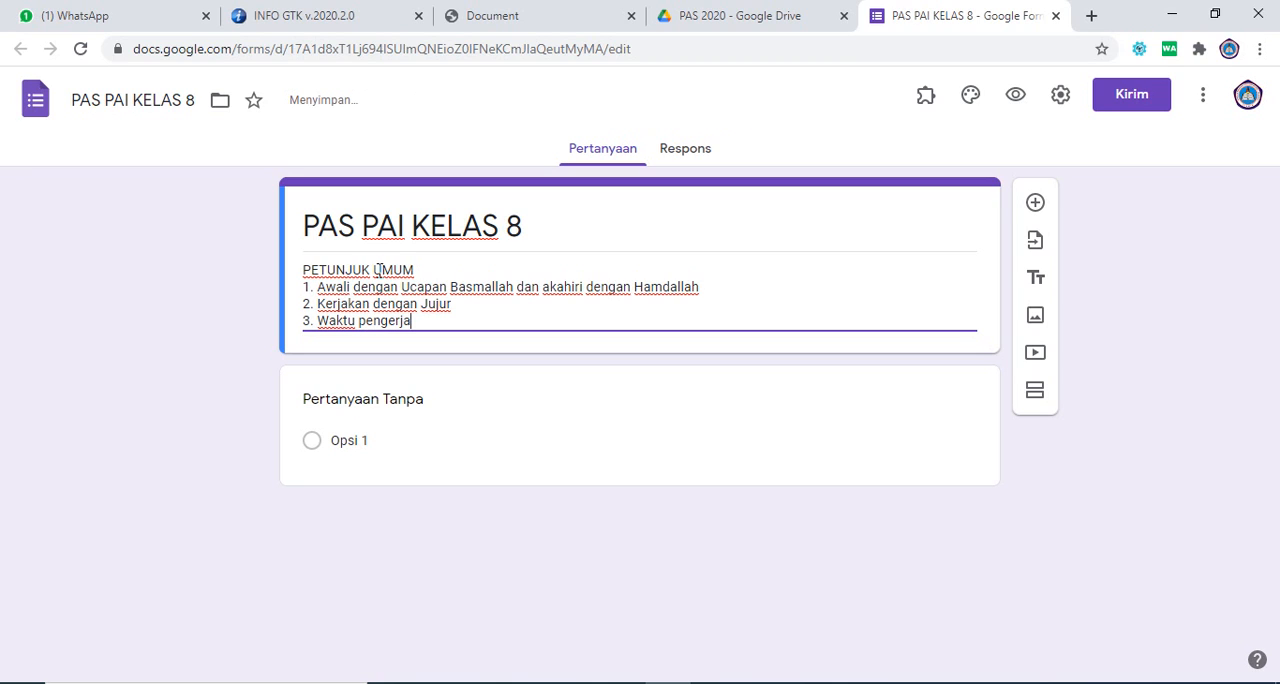
text(an 90  )
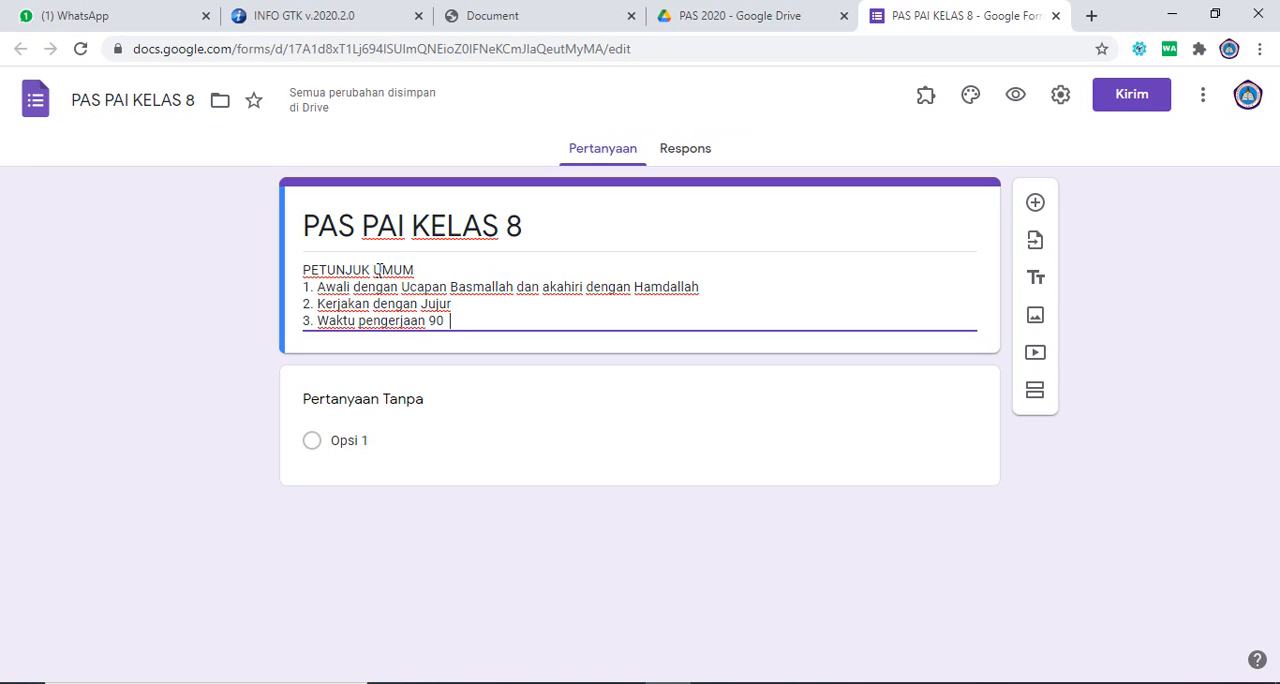
text(Menit)
Step: Make the first question a required short-answer question (Jawaban singkat) titled "Nama Lengkap Siswa"
click(377, 400)
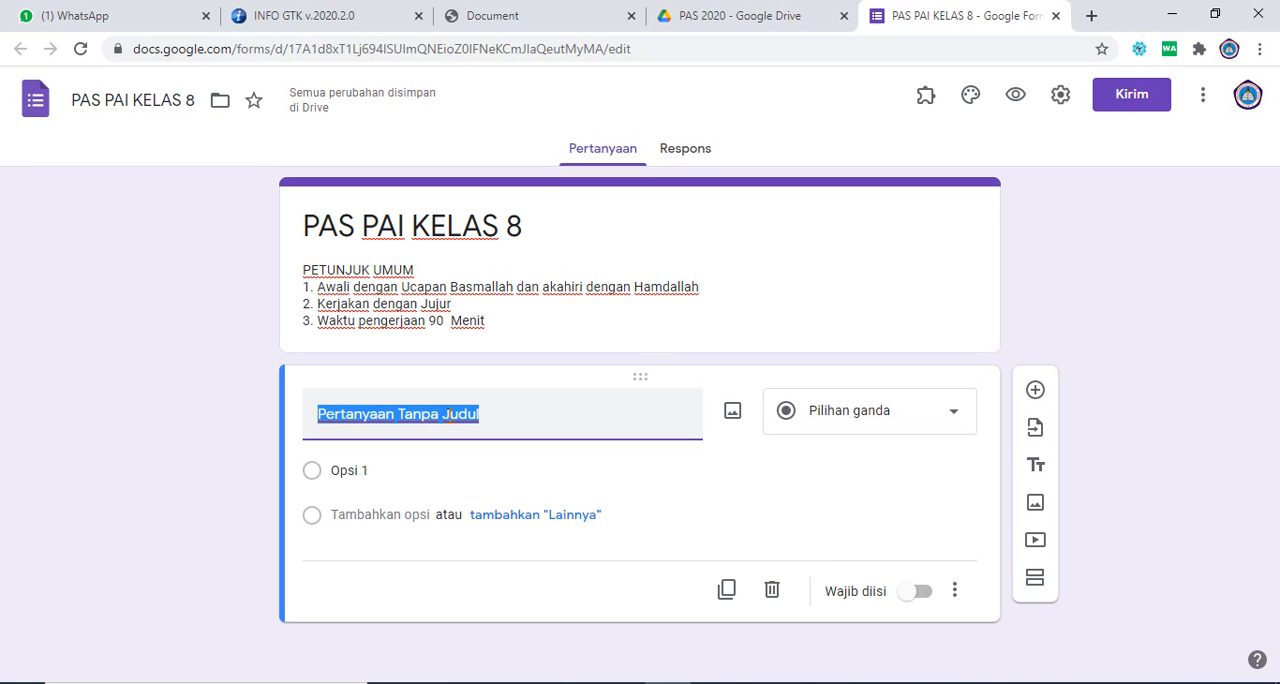
text(Nama )
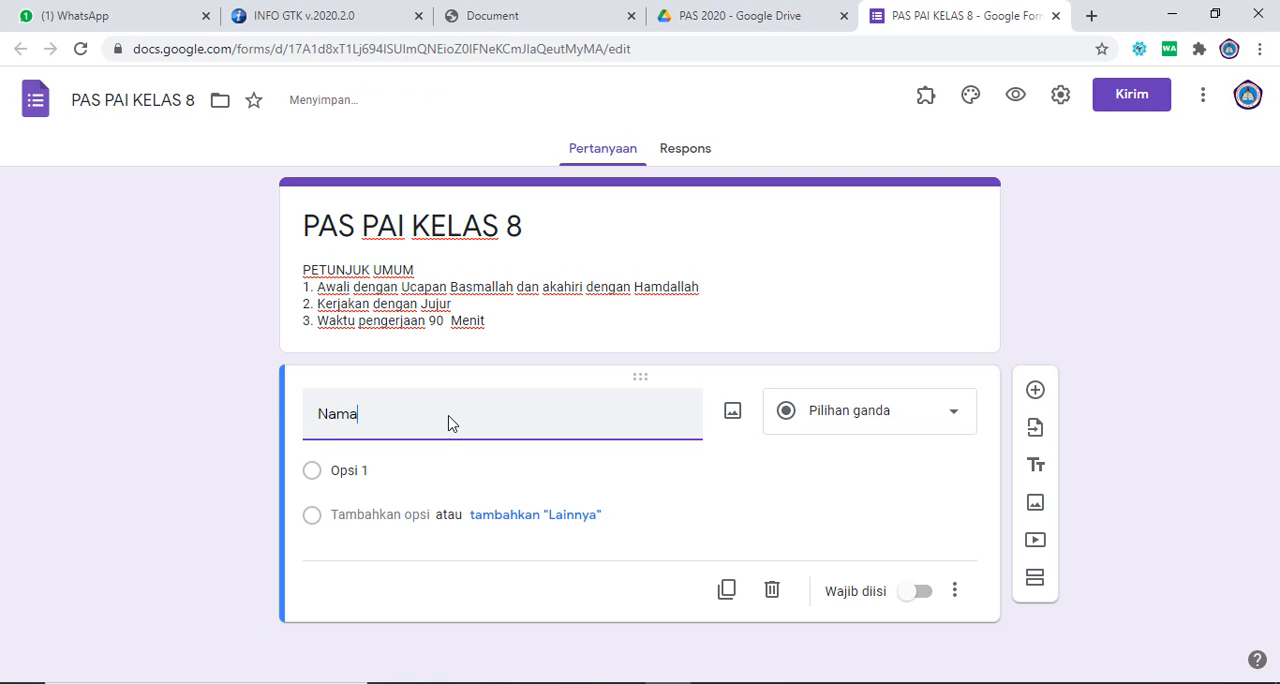
text(Lengkap)
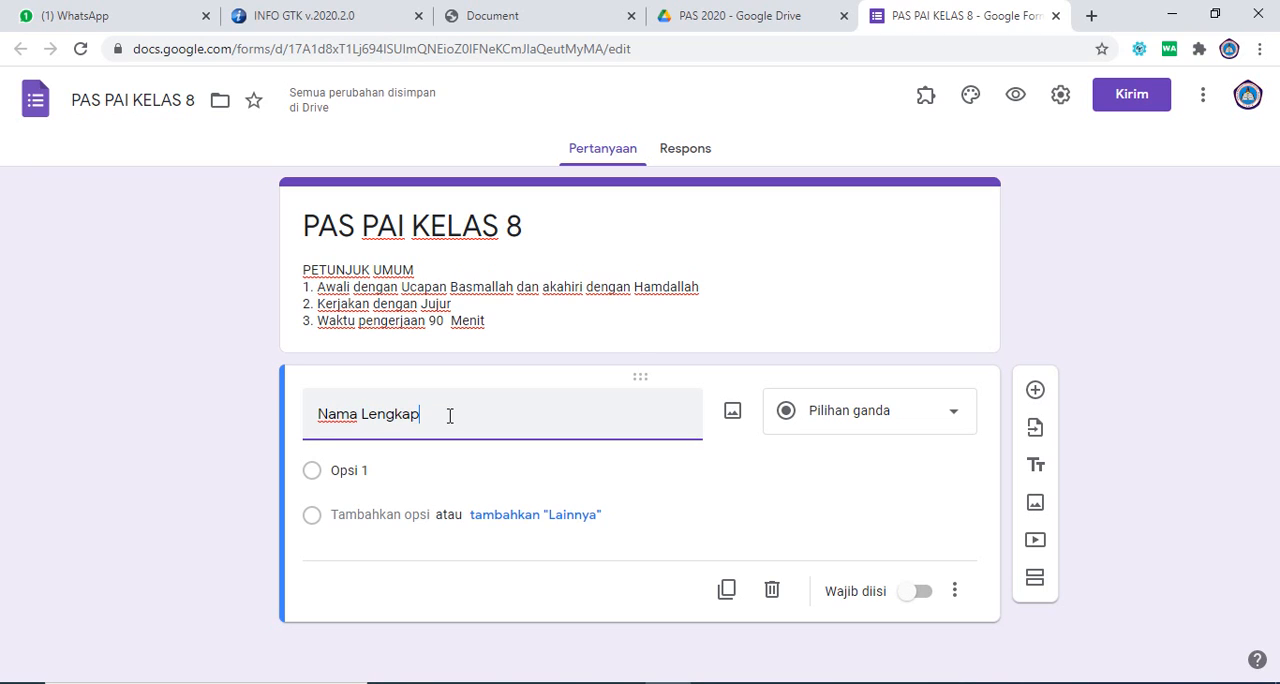
text( Siswa)
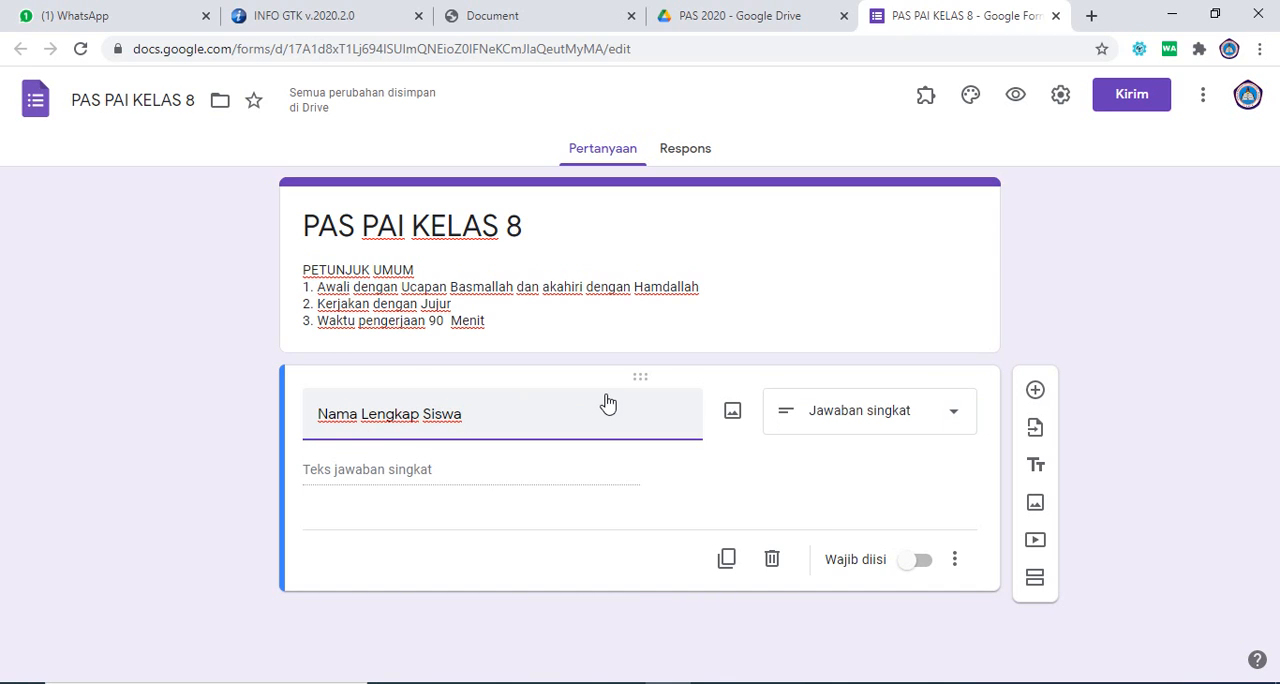
click(938, 415)
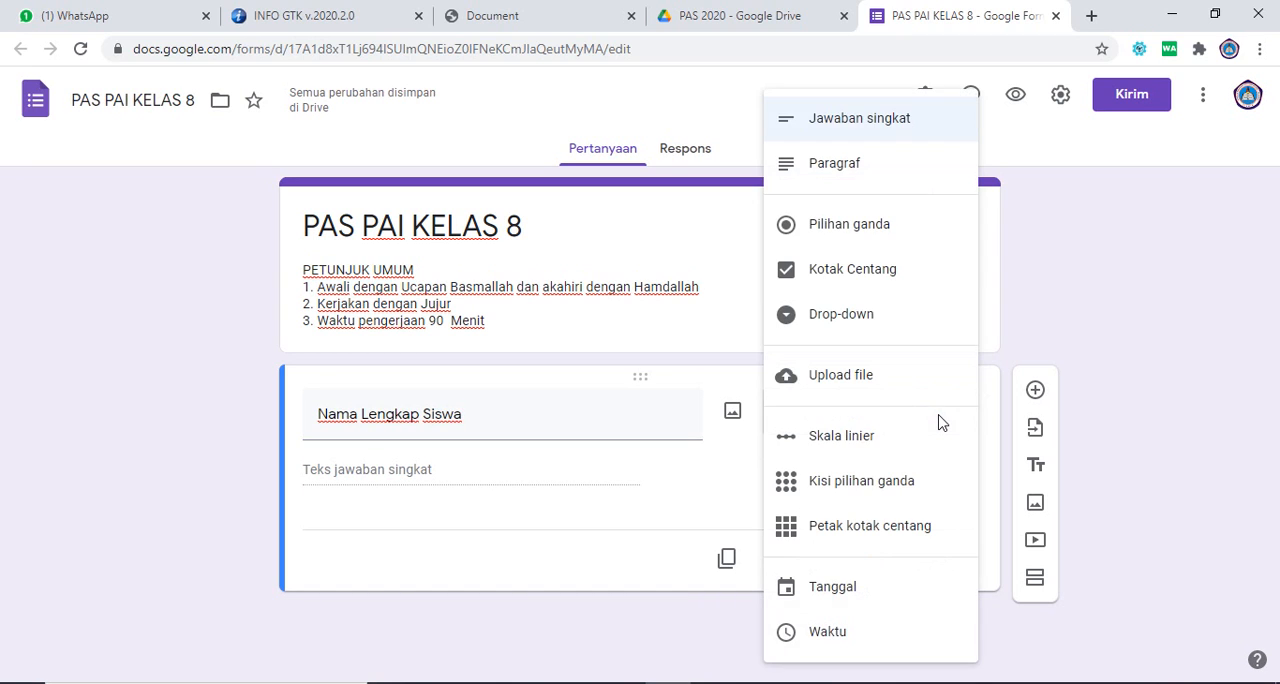
click(831, 127)
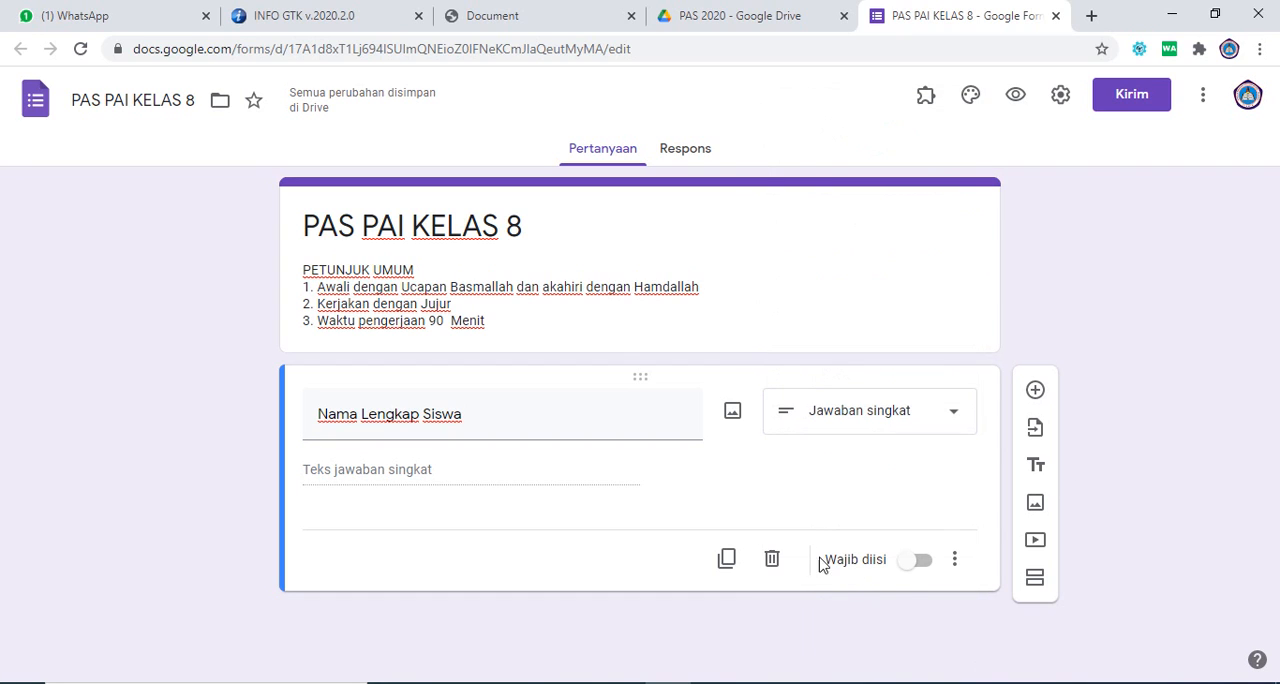
click(922, 566)
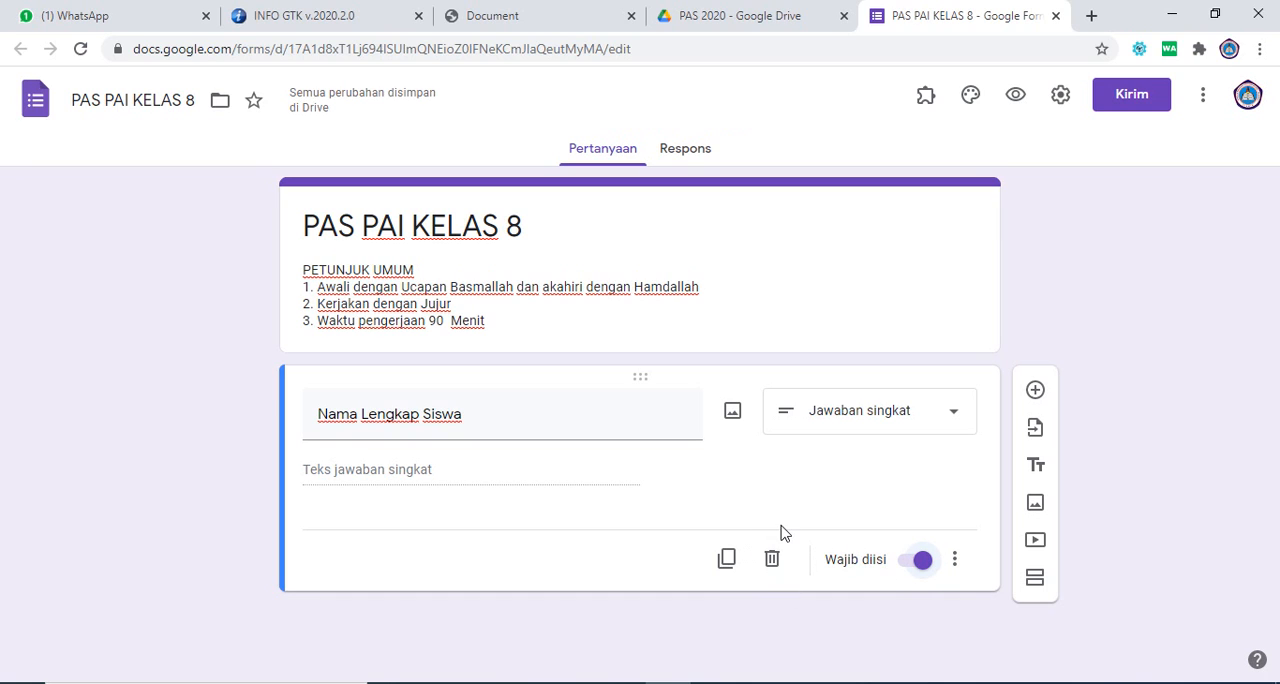
Step: Add a second question titled "Kelas" and set its type to Drop-down
click(1032, 390)
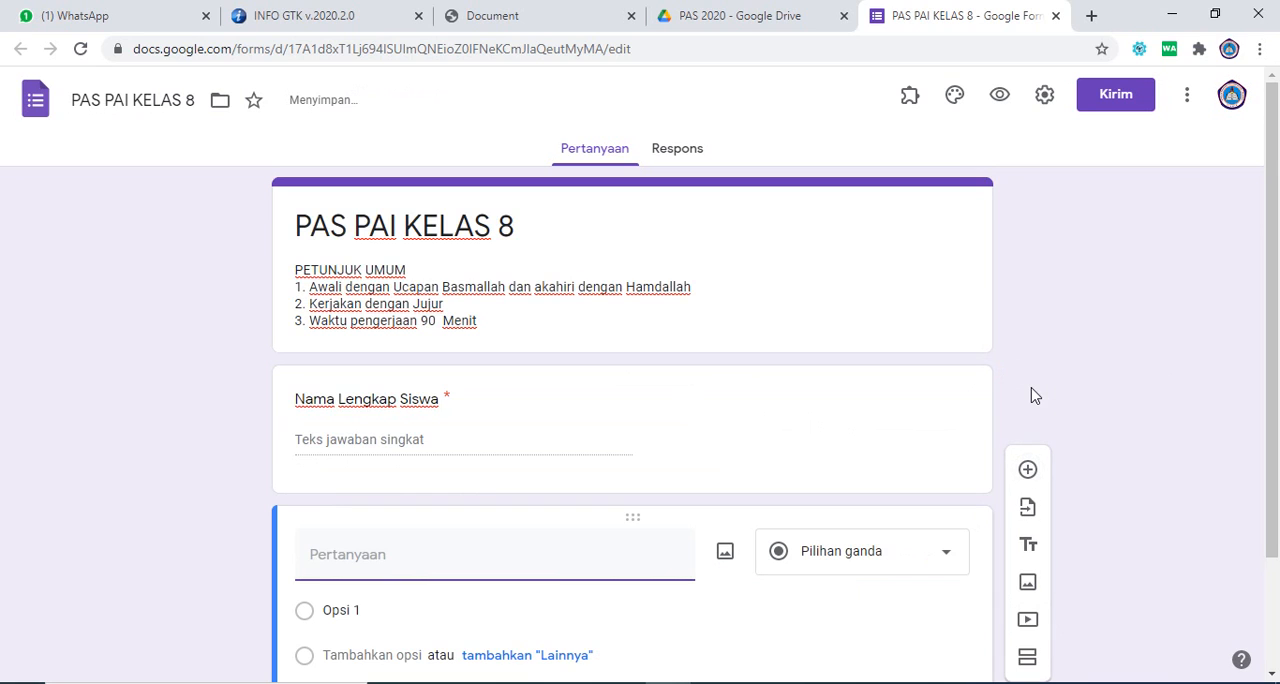
drag(1276, 368, 1277, 463)
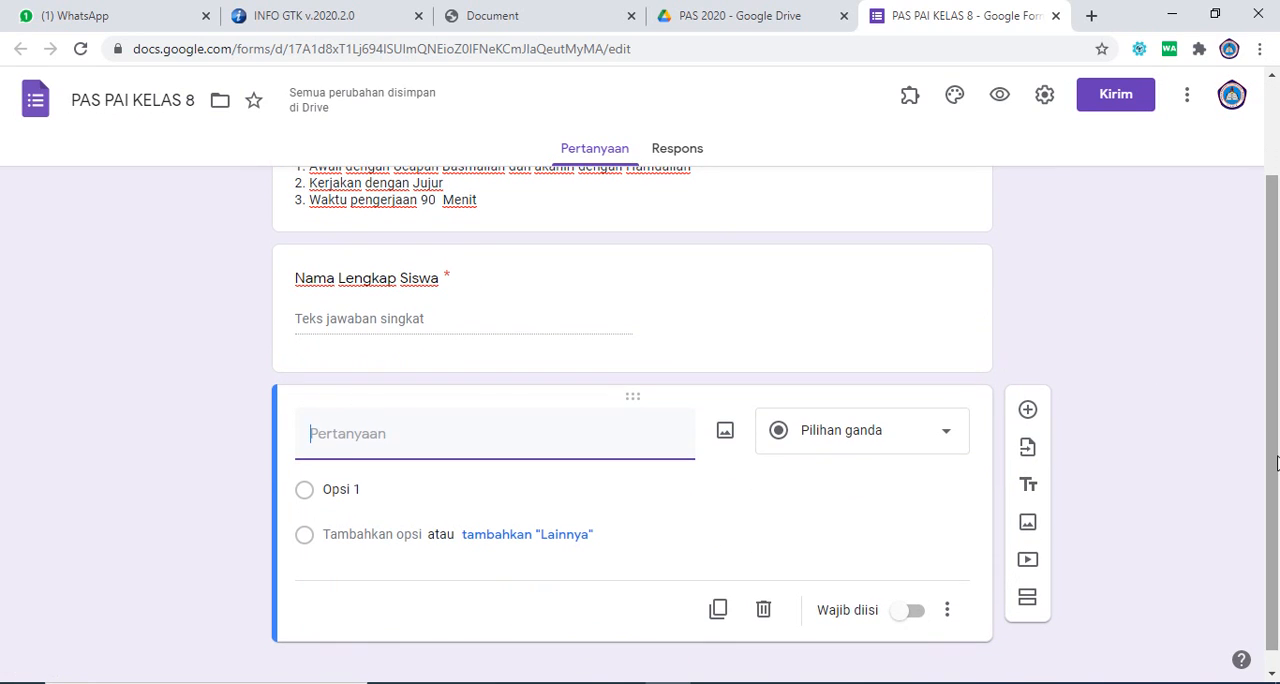
text(Kelas)
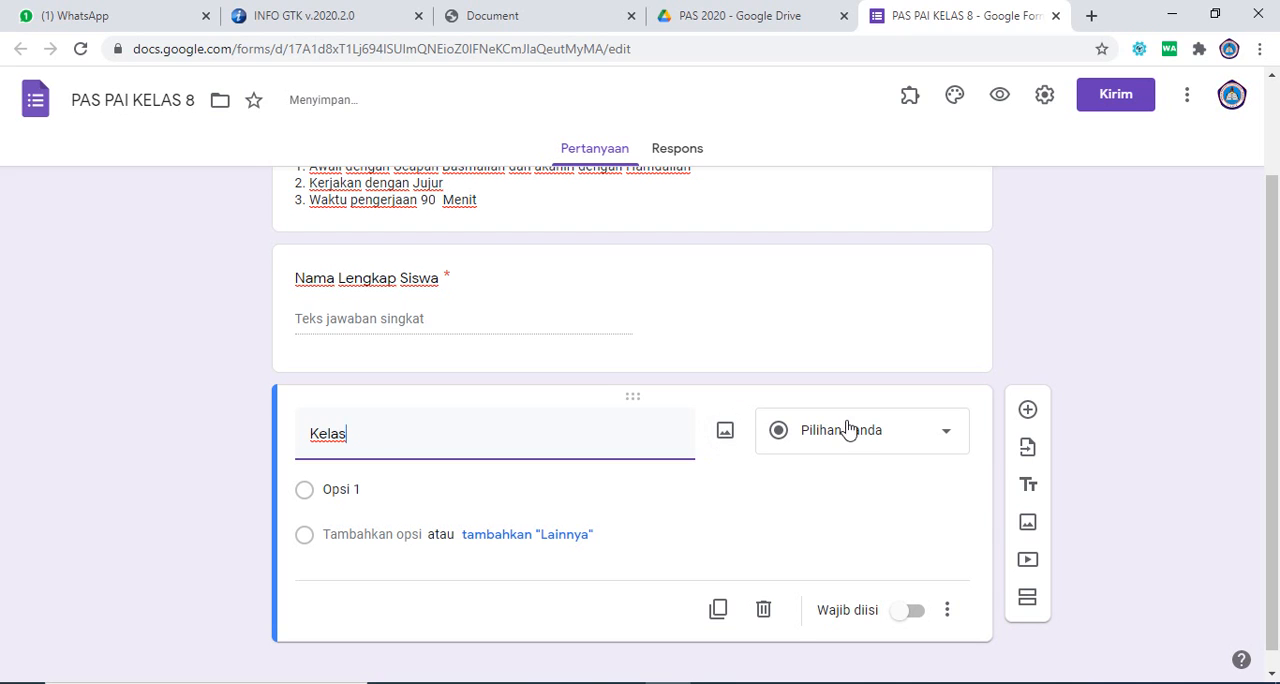
click(889, 436)
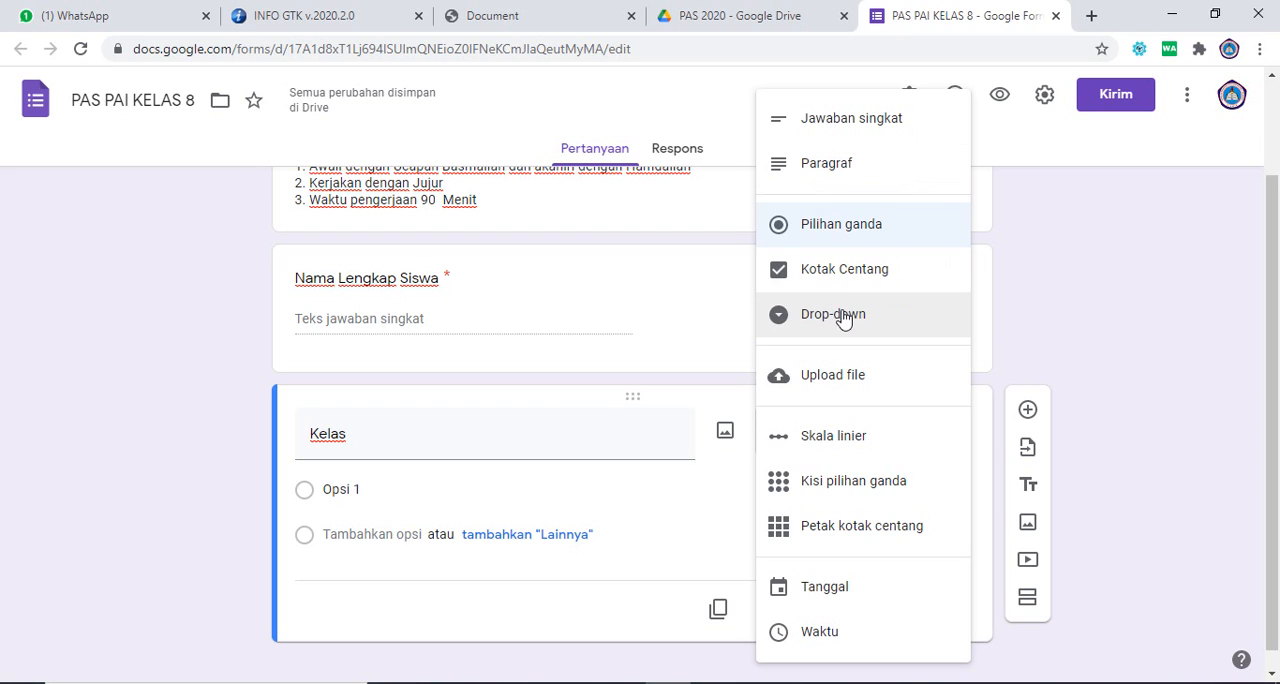
click(843, 316)
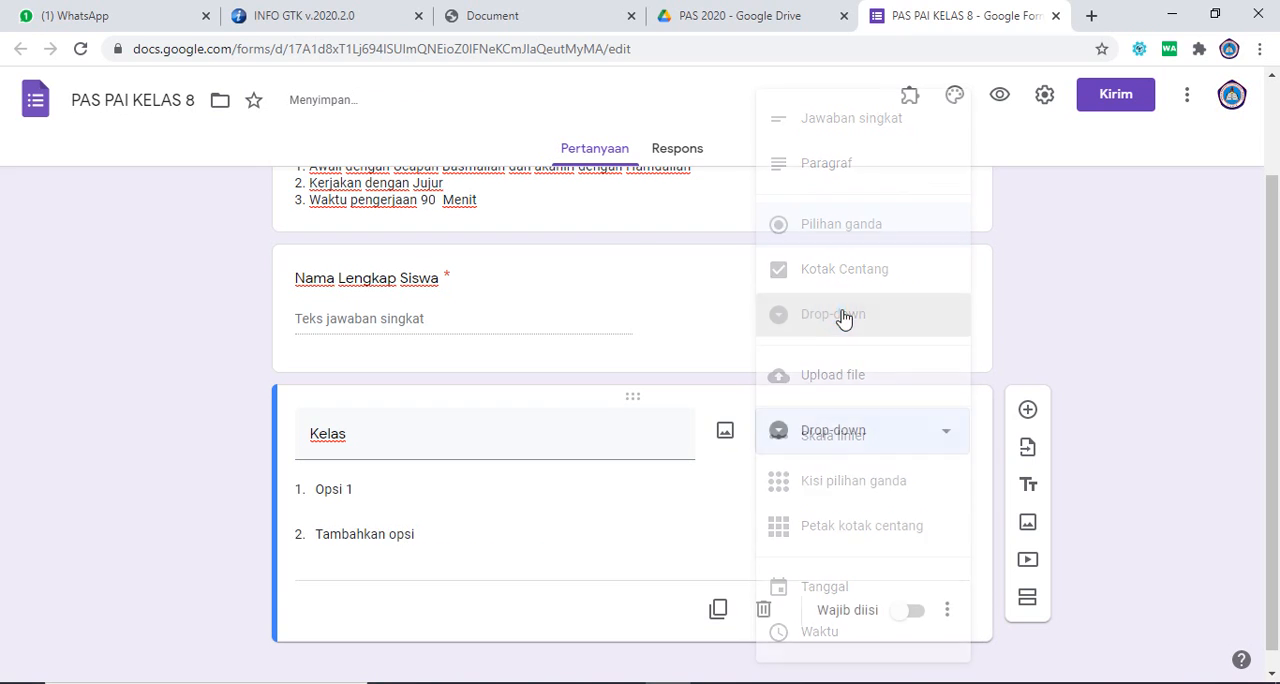
Step: Enter 8A, 8B and 8C as the three options of the Kelas question
click(366, 494)
text(*)
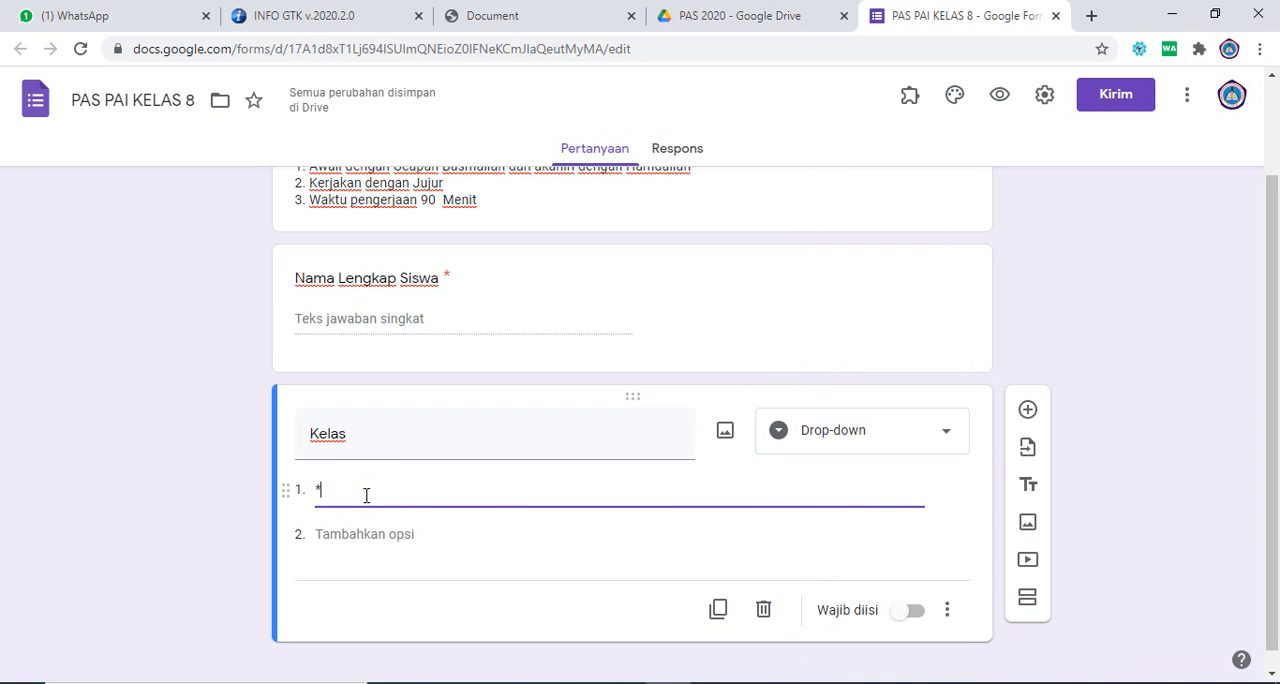
key(BackSpace)
text(8A)
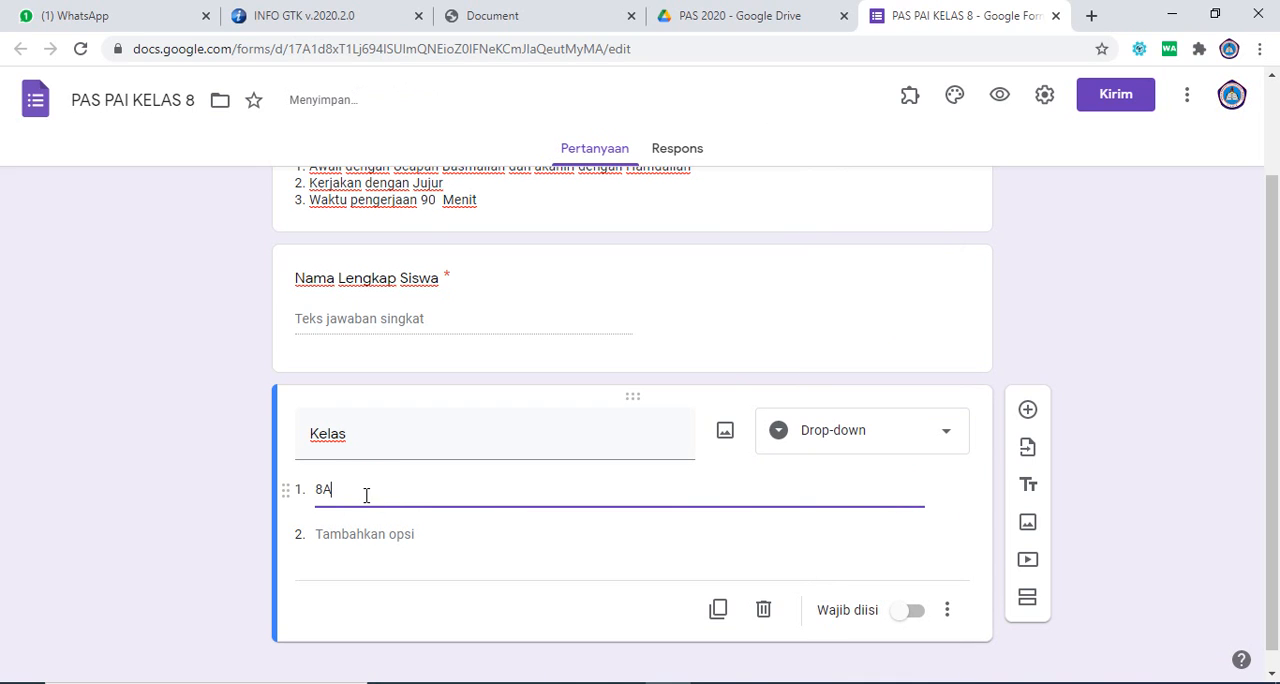
click(364, 534)
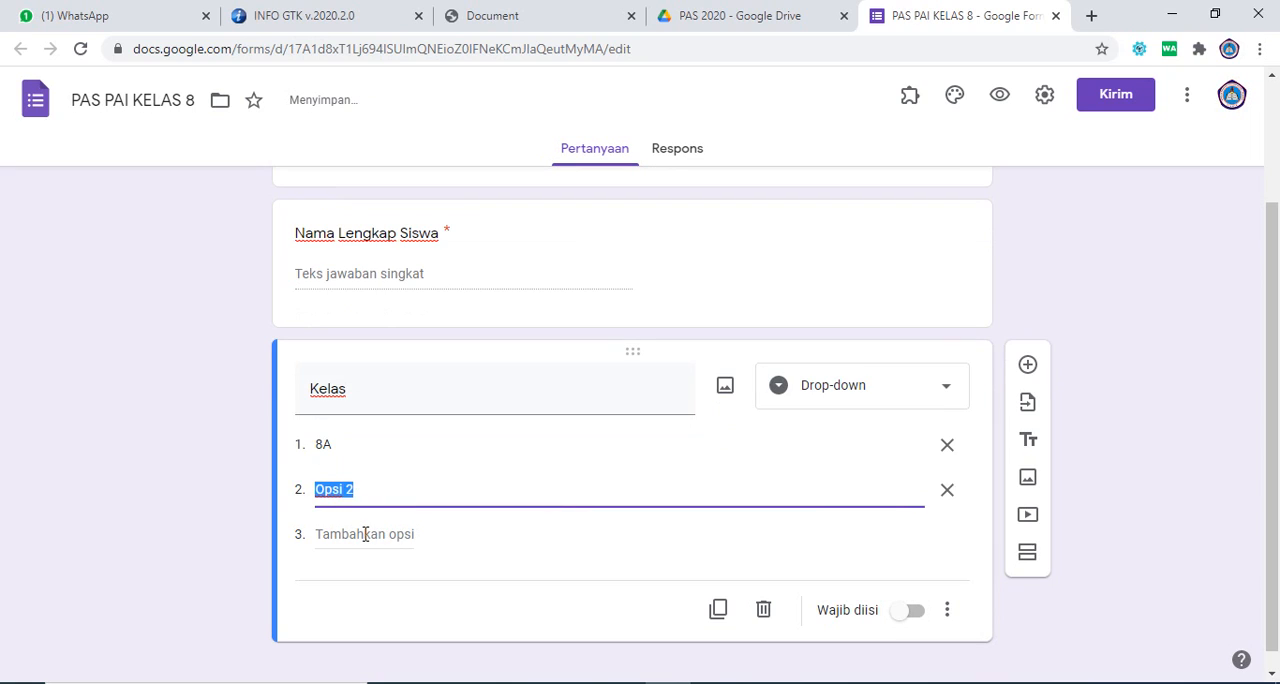
text(*)
click(372, 534)
text(8C)
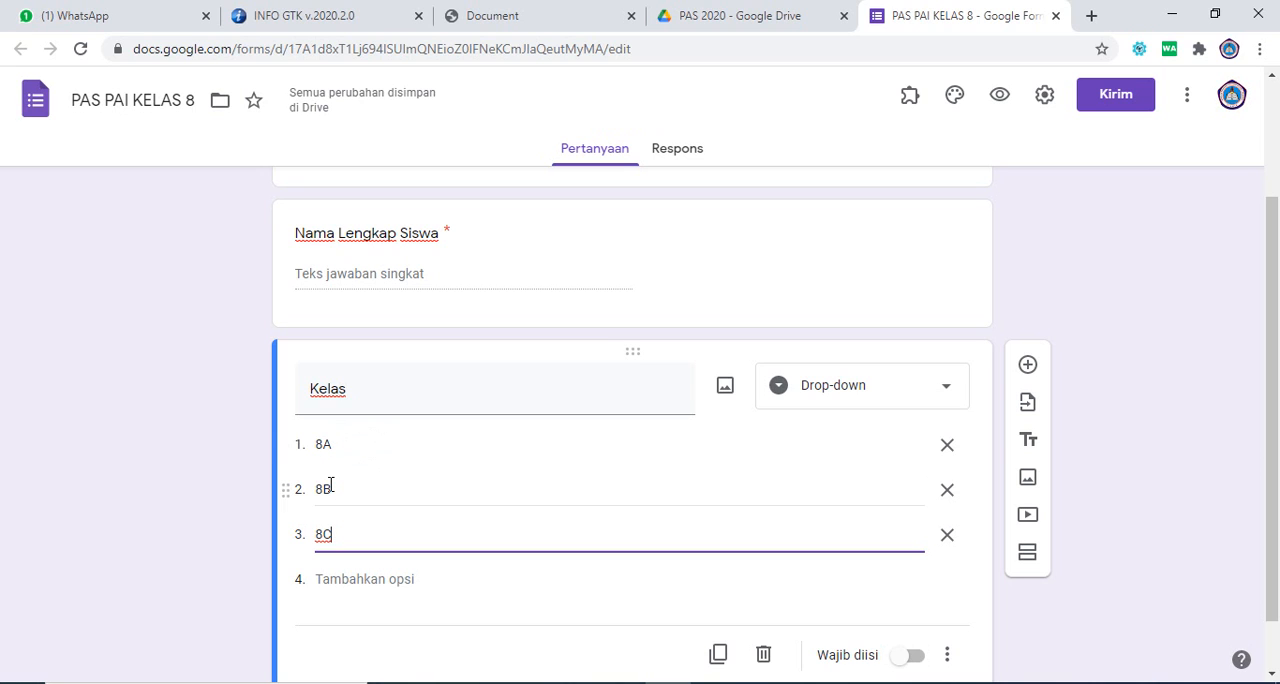
Step: Make the Kelas question required (Wajib diisi)
drag(1276, 434, 1279, 518)
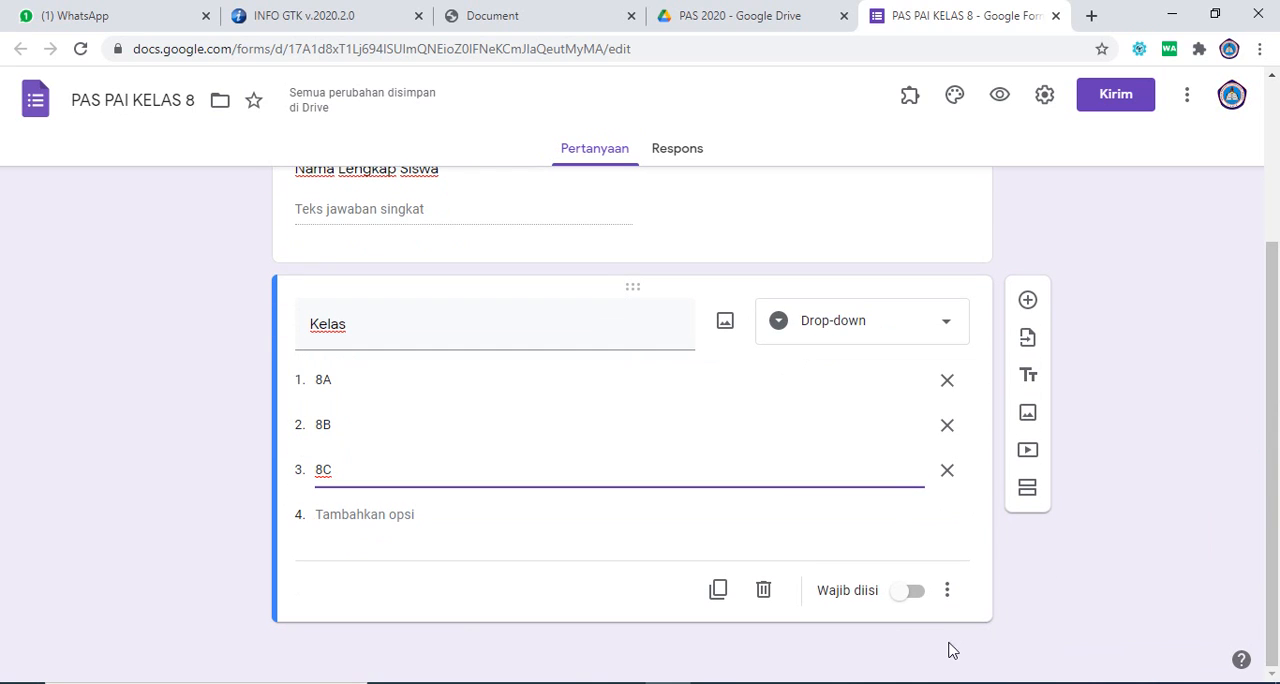
click(876, 606)
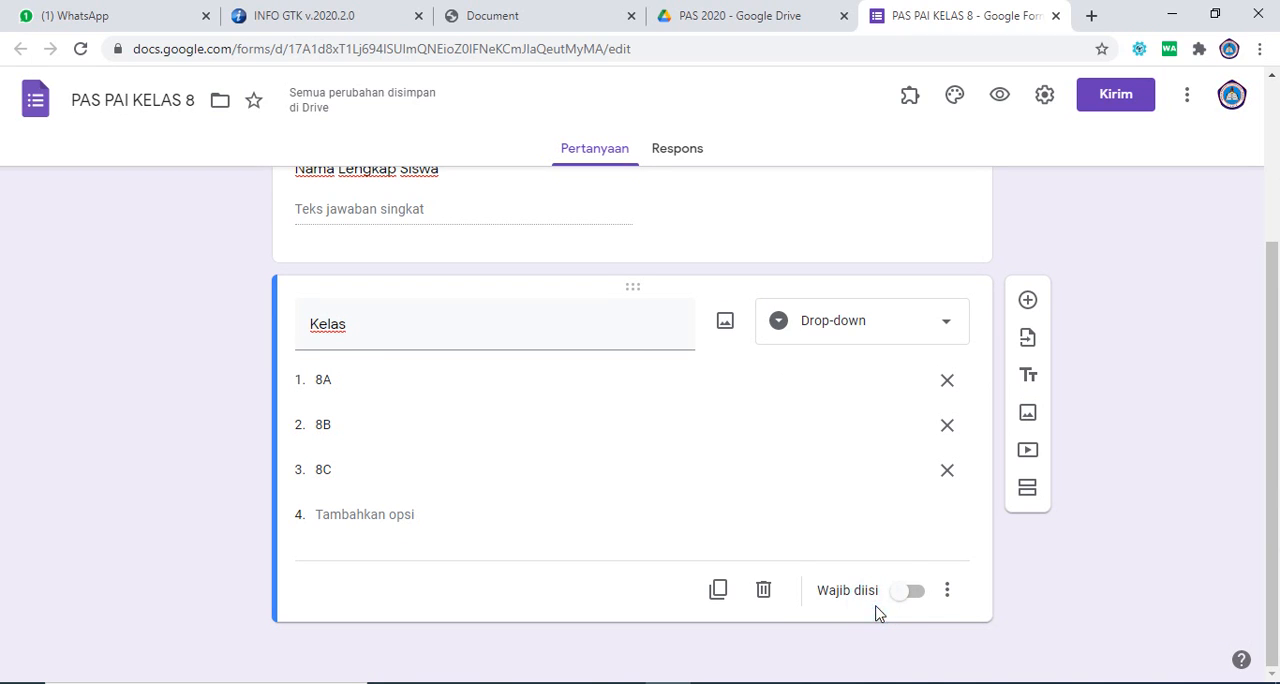
click(921, 599)
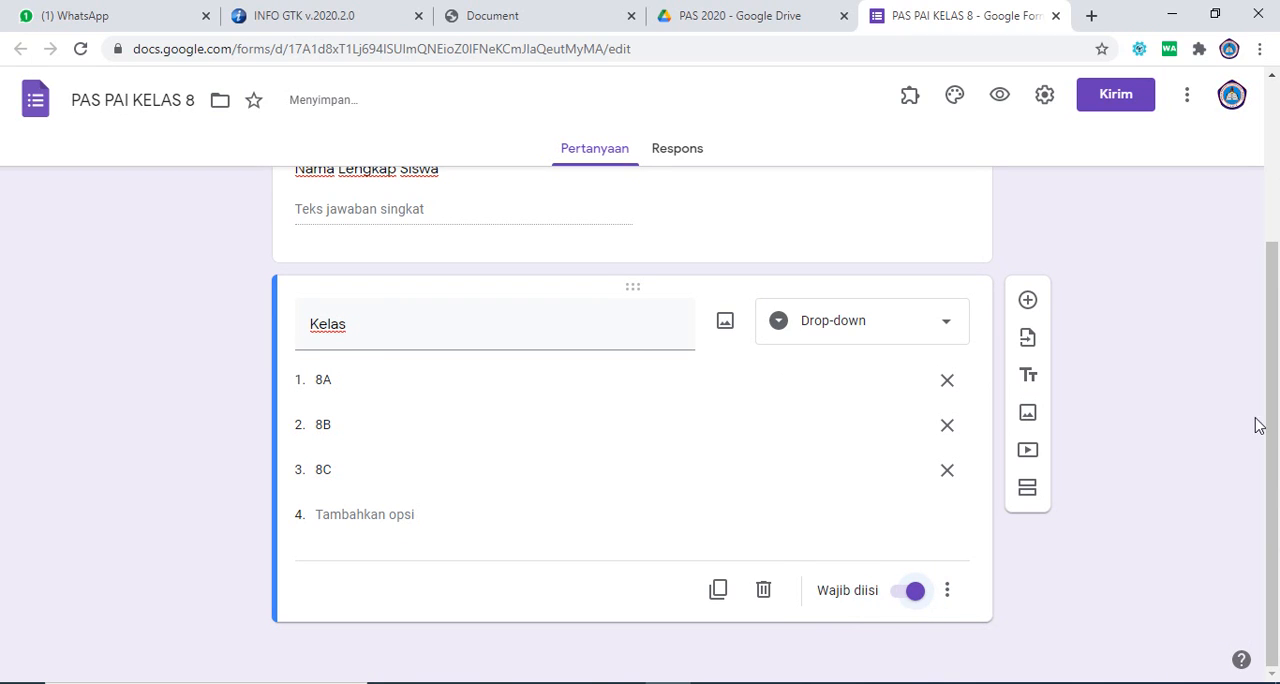
drag(1257, 424, 1248, 229)
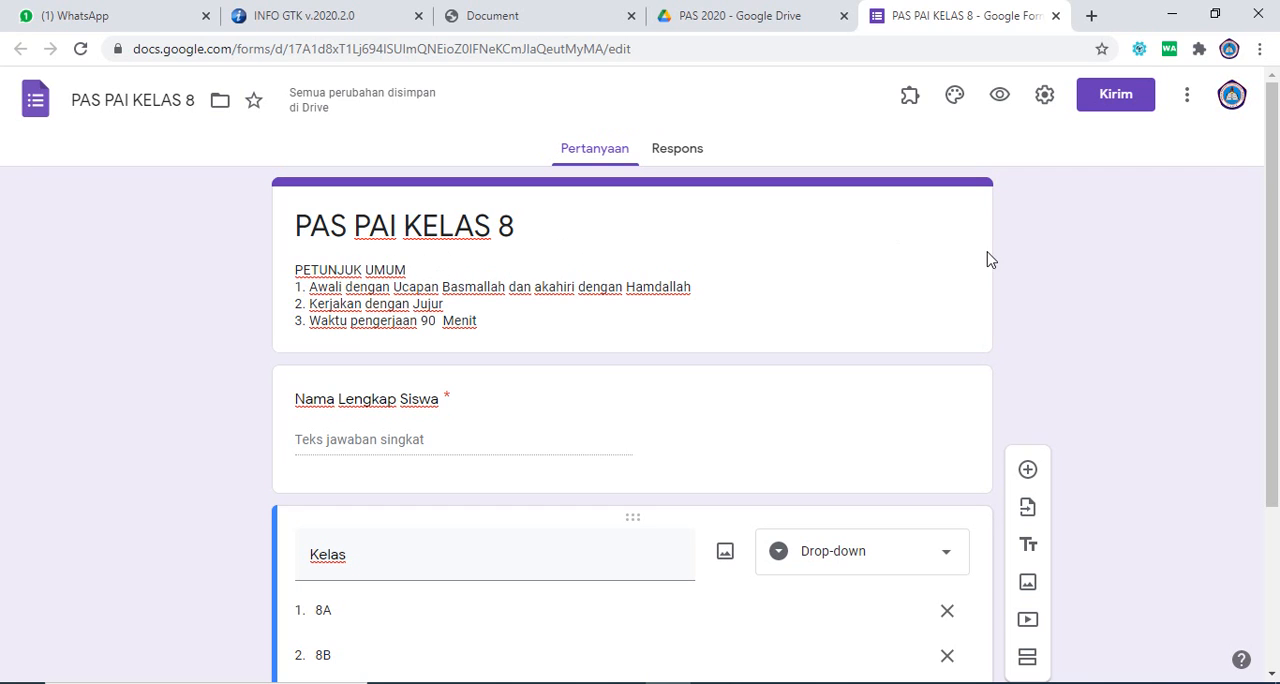
drag(1274, 223, 1278, 443)
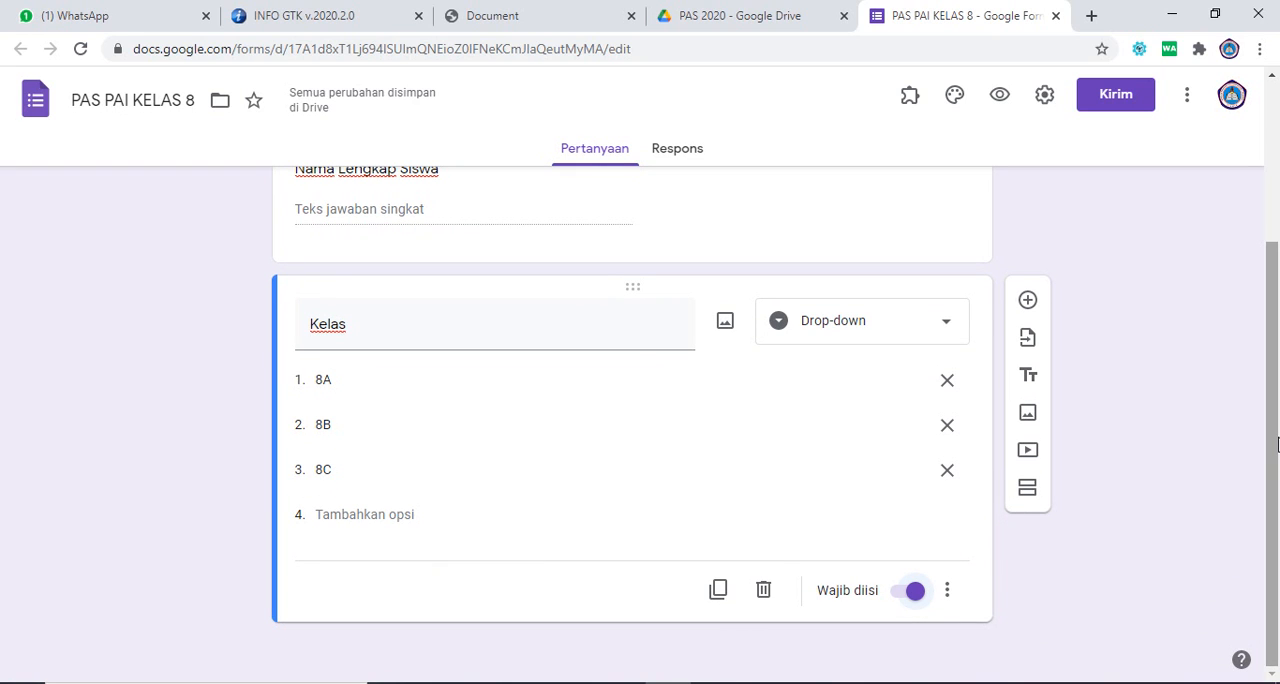
mouse_move(1277, 444)
mouse_down()
mouse_move(1273, 260)
mouse_move(1275, 458)
mouse_up()
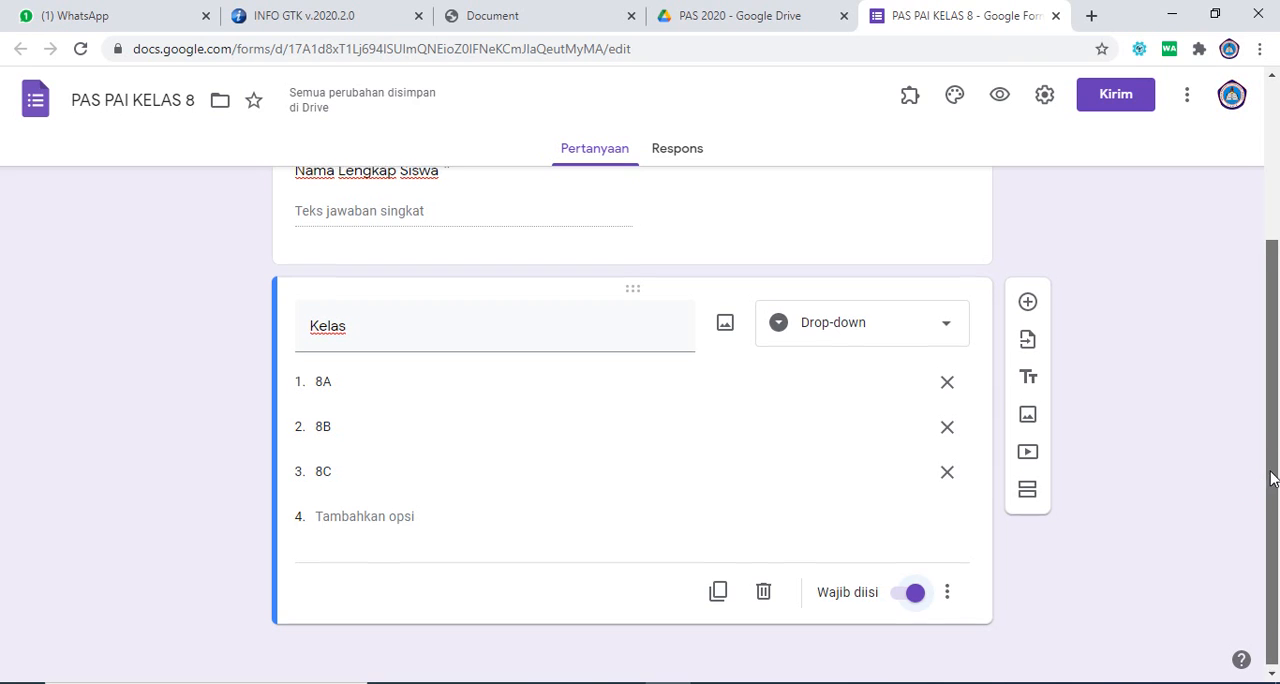
drag(1272, 487, 1268, 309)
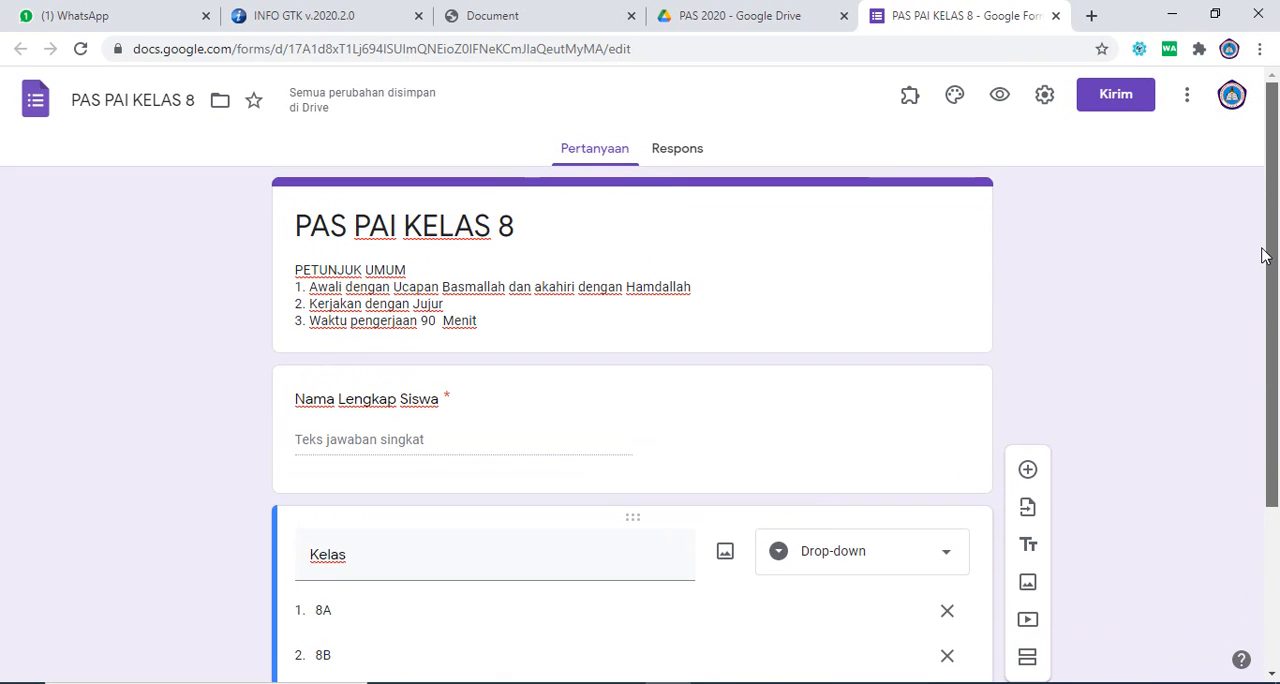
Step: Open the form settings and enable shuffling of the question order (Acak urutan pertanyaan) in the presentation options
click(1044, 100)
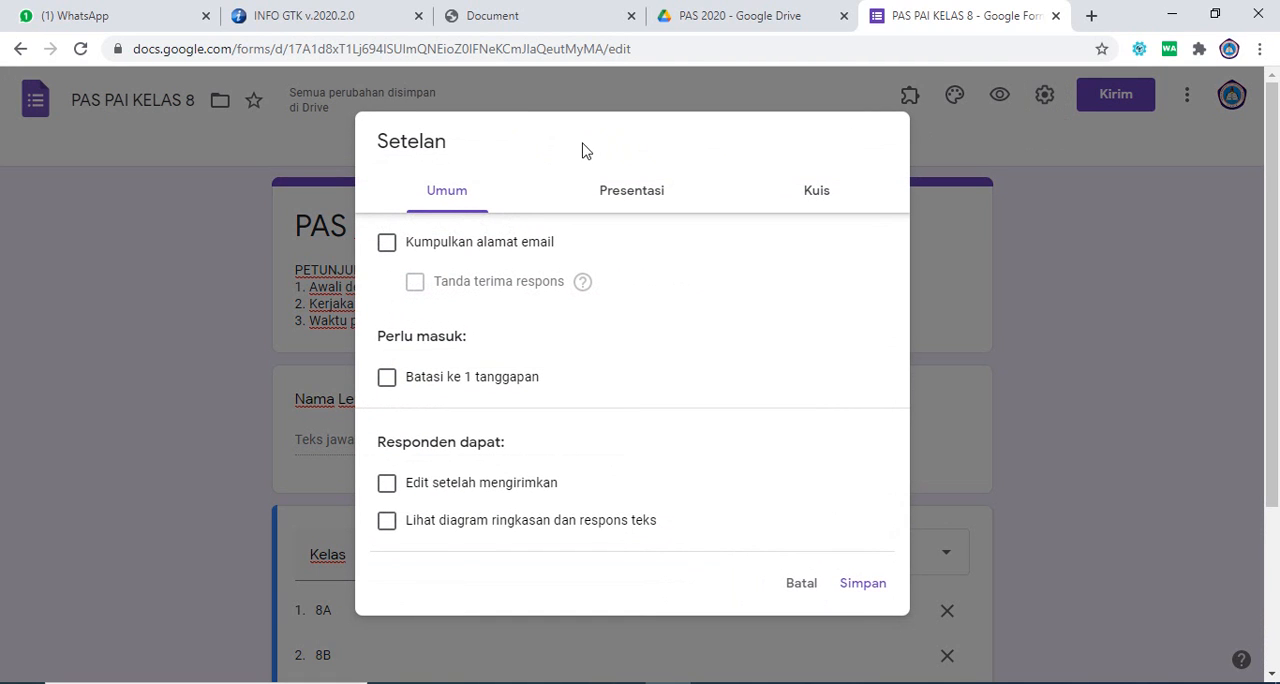
click(457, 190)
click(616, 191)
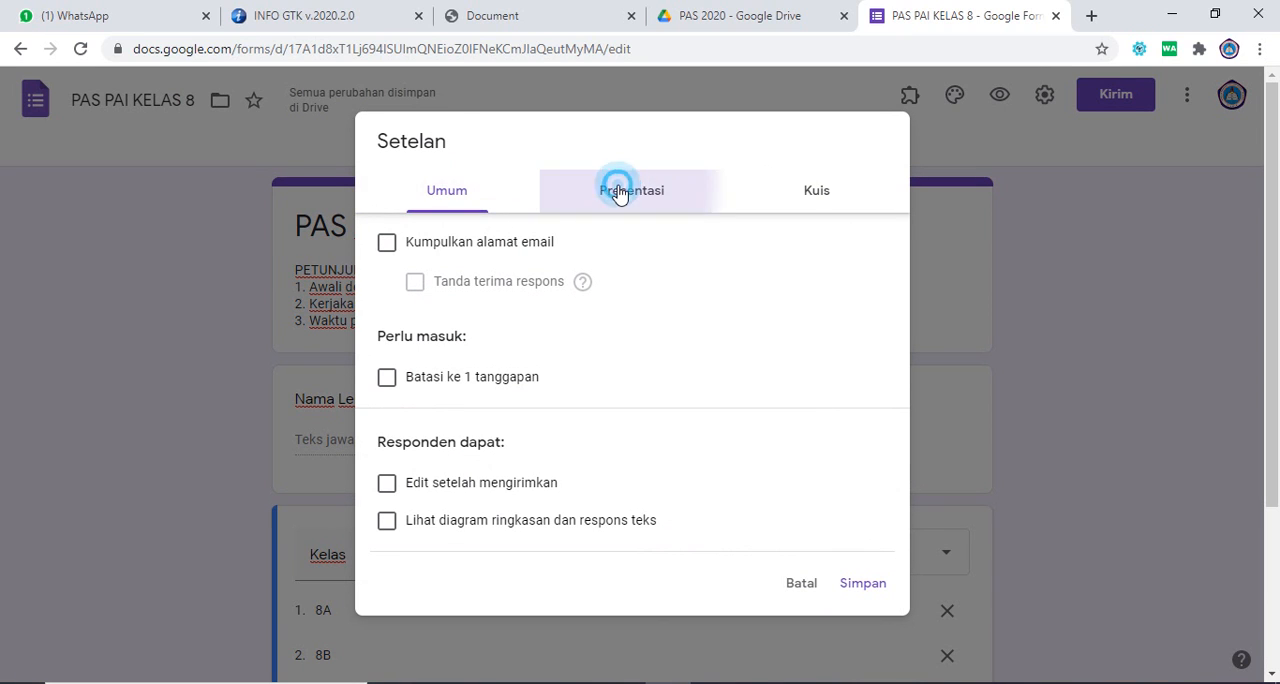
click(831, 189)
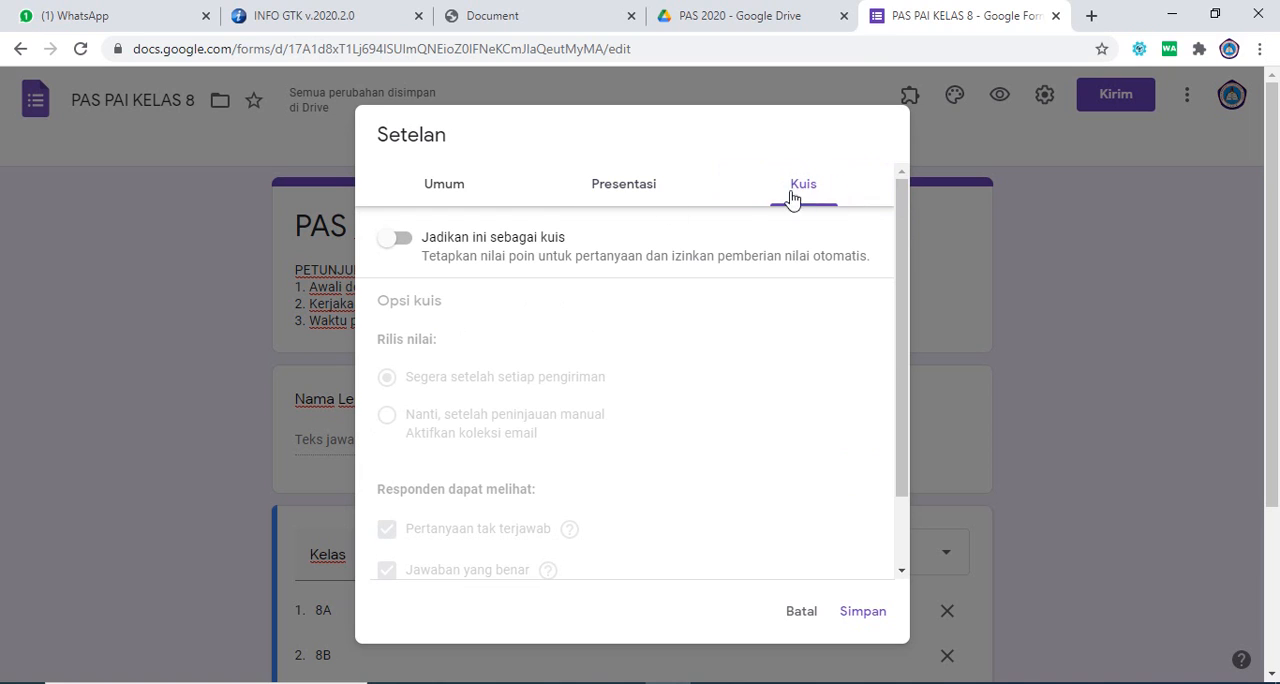
click(451, 192)
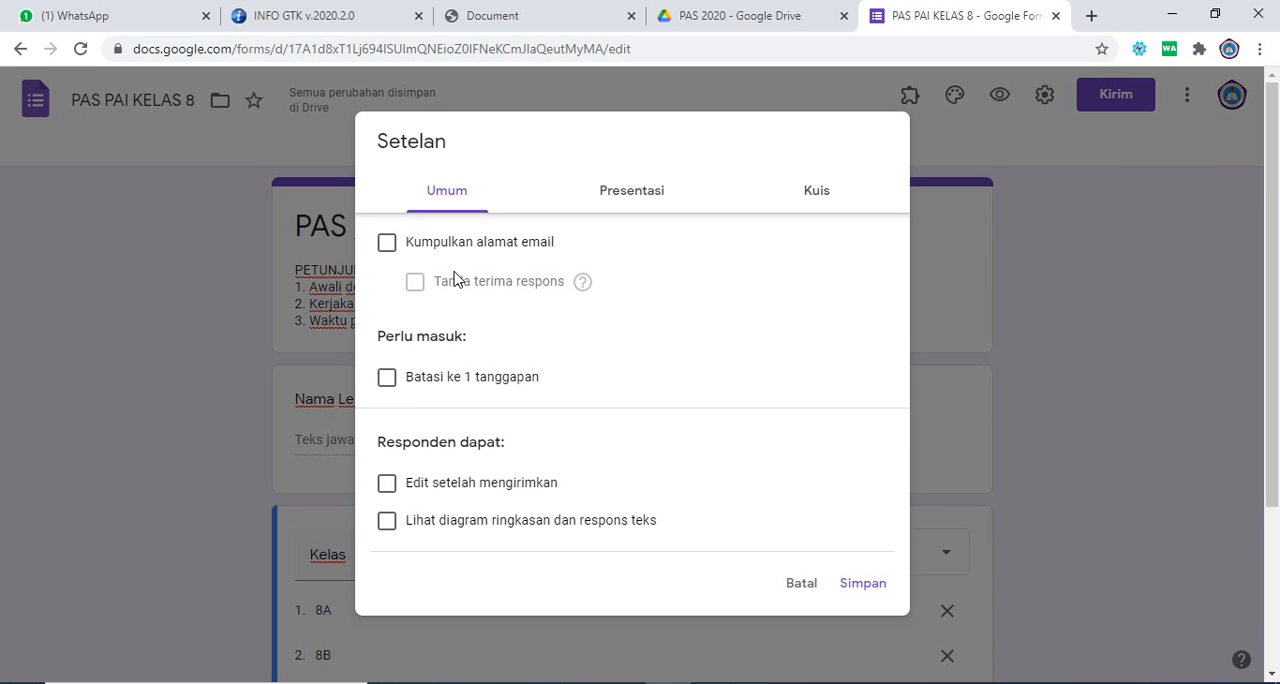
click(631, 193)
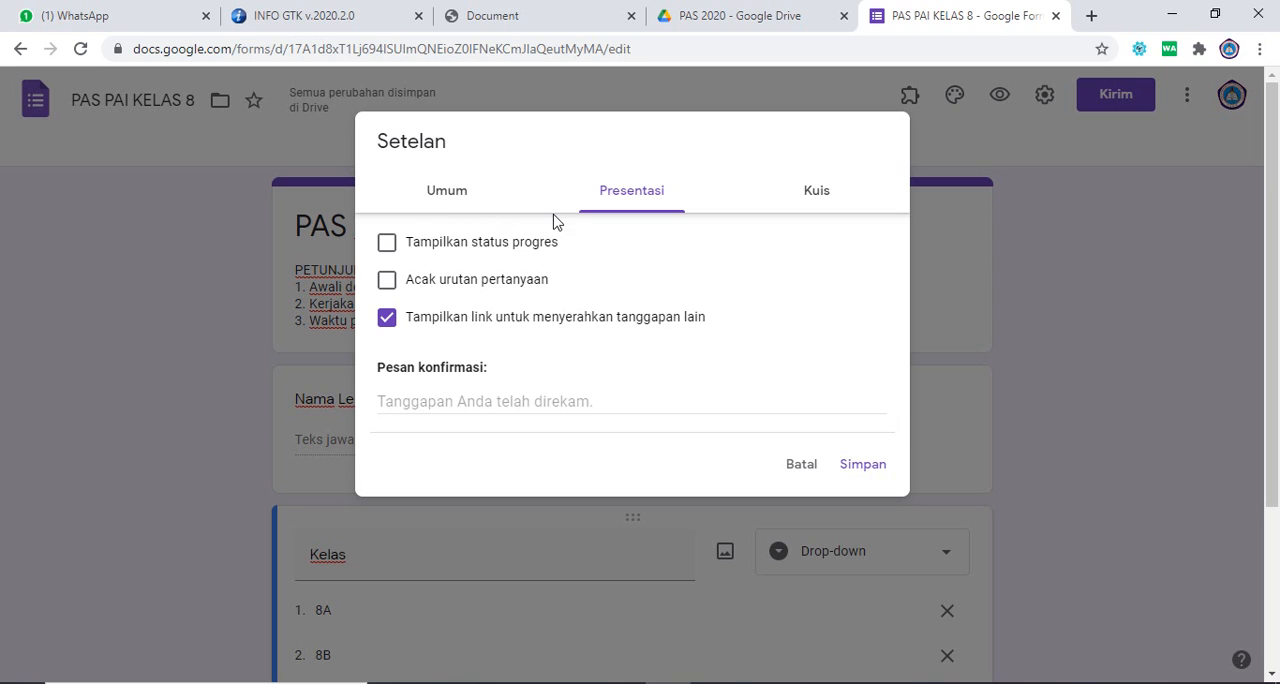
click(389, 283)
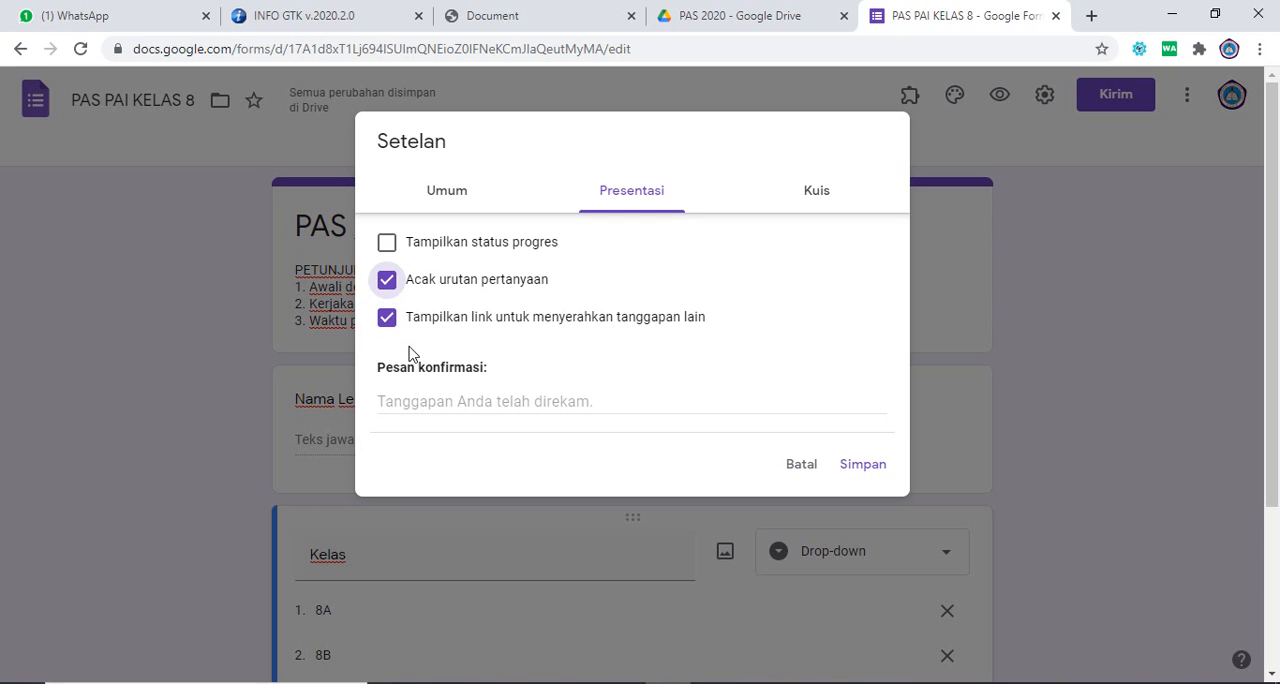
Step: Set the form's confirmation message to "Terima kasih sudah mengerjakan PAS Online"
click(439, 401)
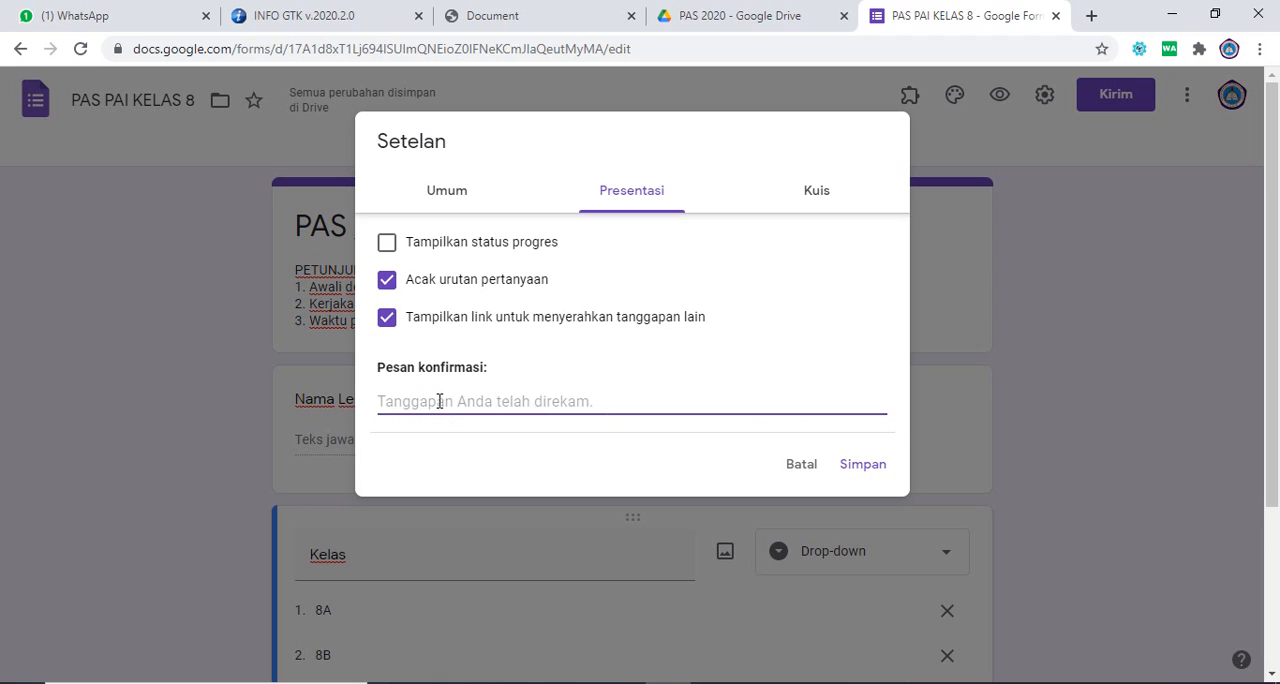
text(S)
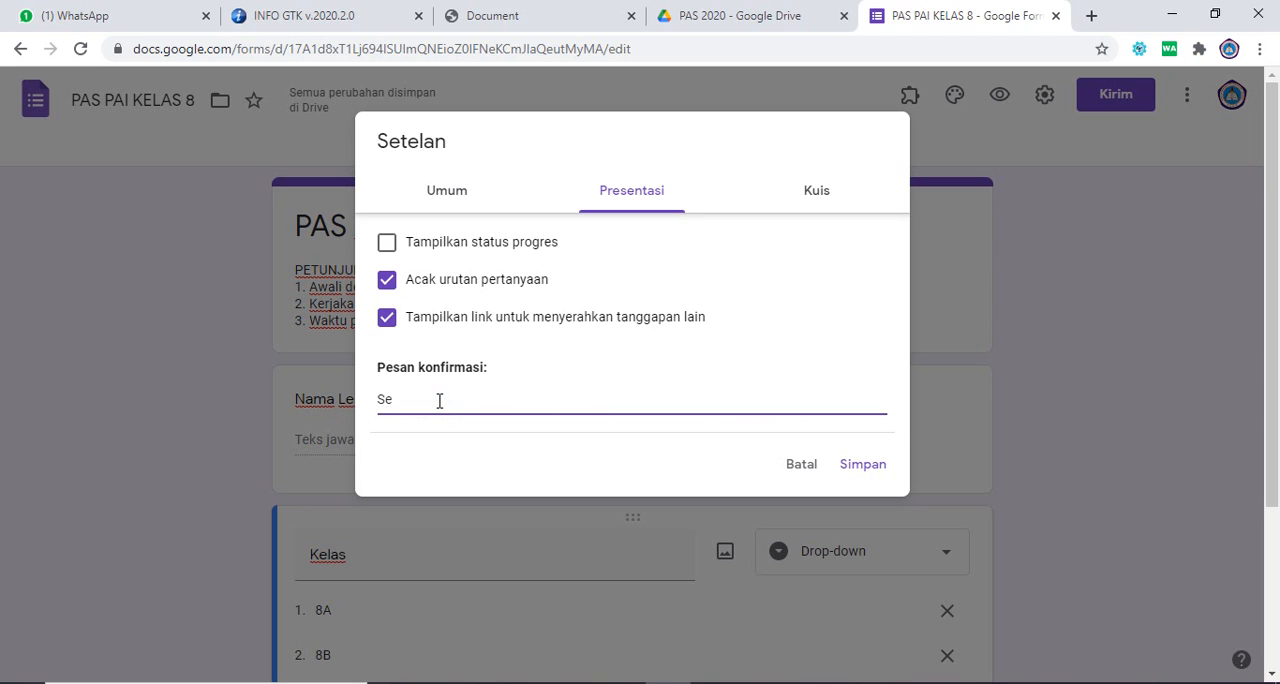
key(BackSpace)
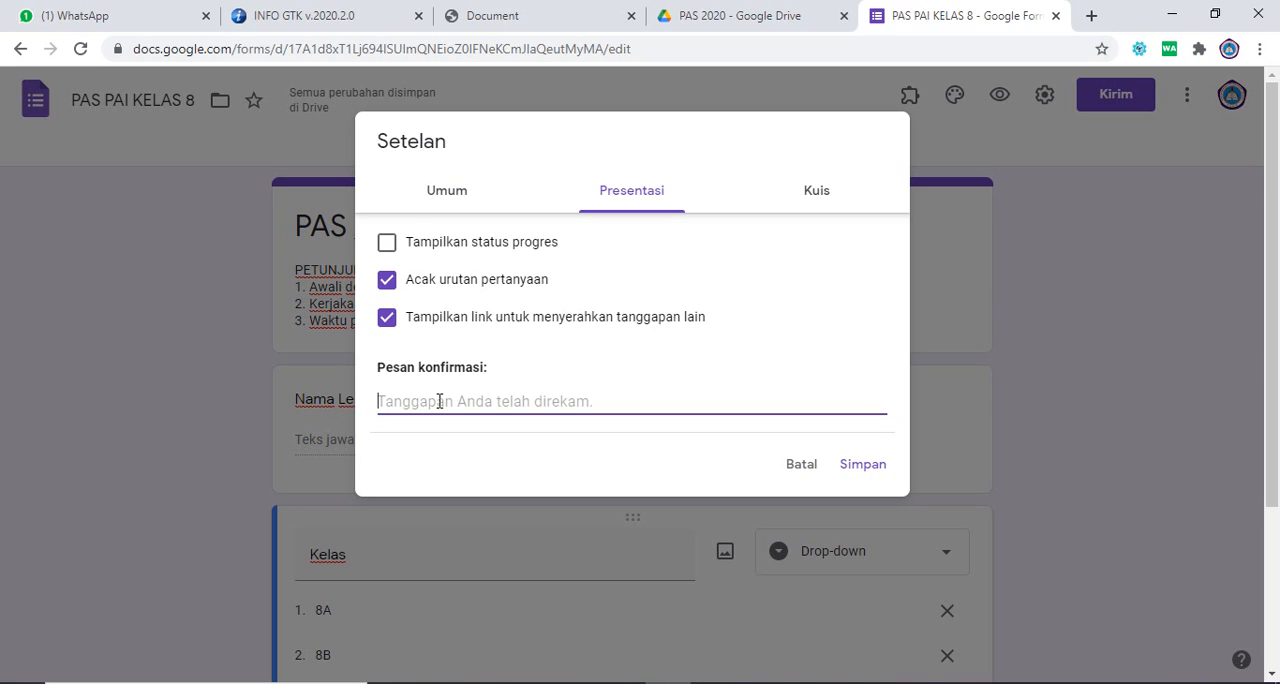
text(Terima)
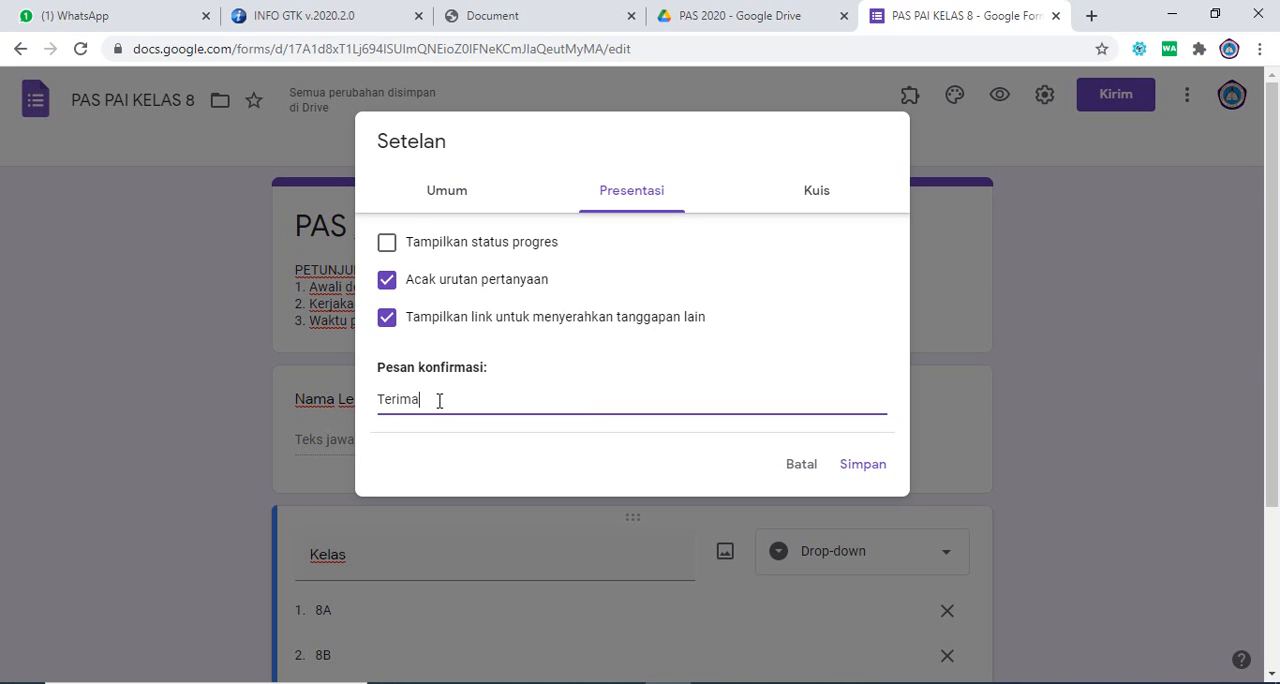
text( kasih sudah mengerjakan PAS Online)
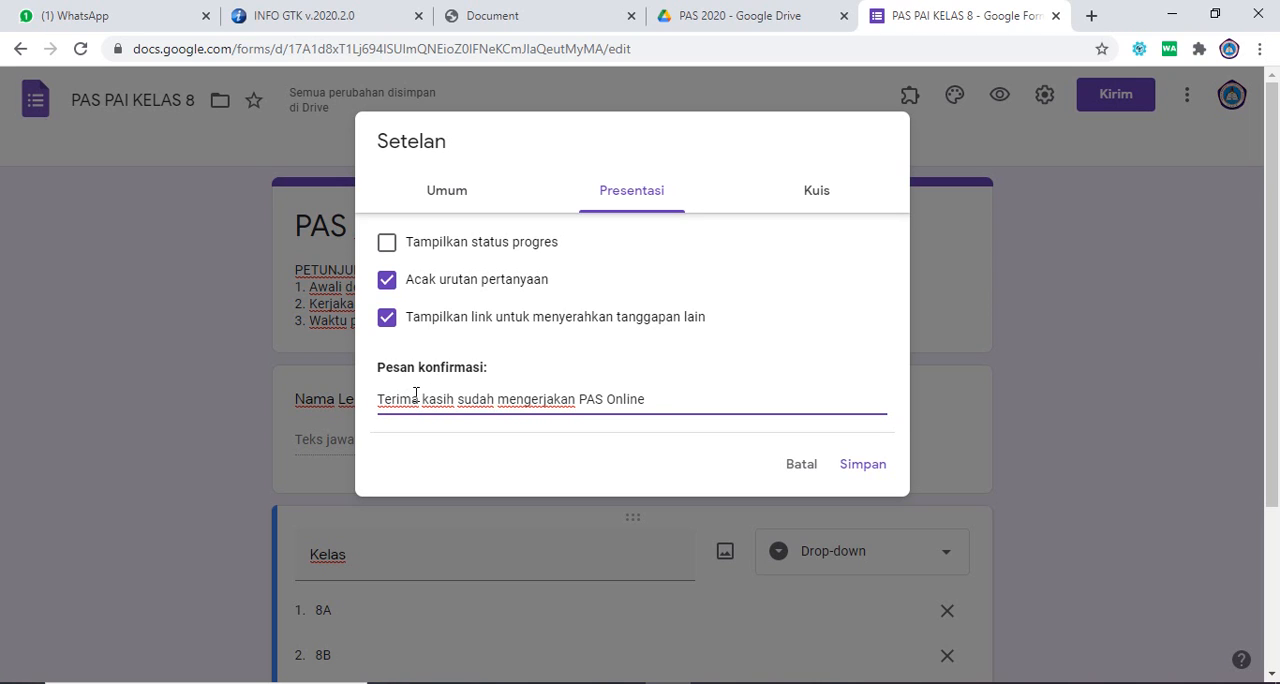
Step: Turn the form into a quiz (Jadikan ini sebagai kuis) in the settings
click(811, 193)
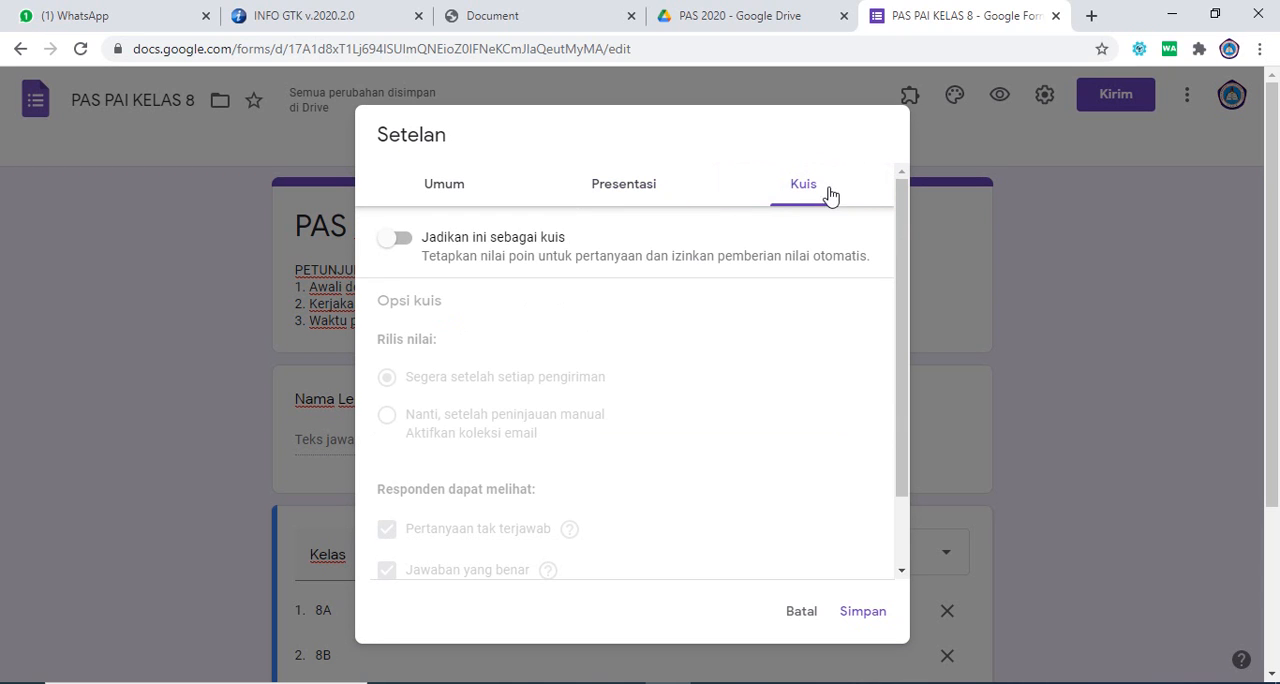
click(404, 247)
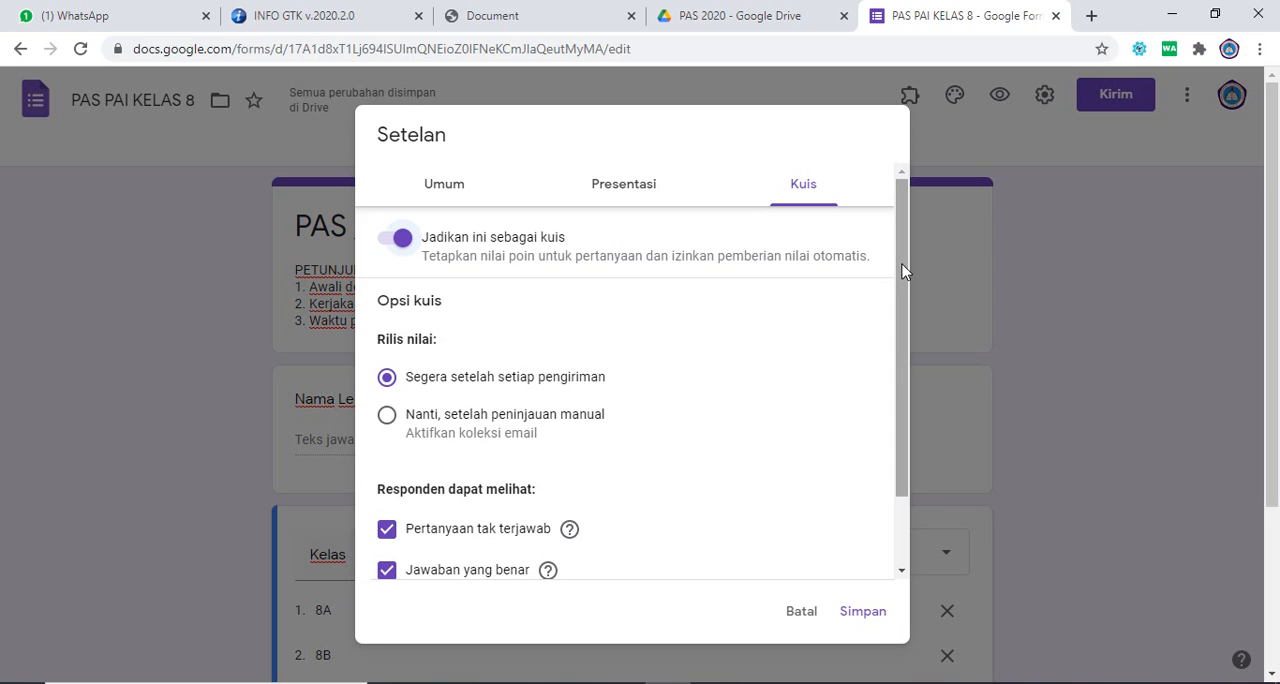
scroll(903, 269, down, 1)
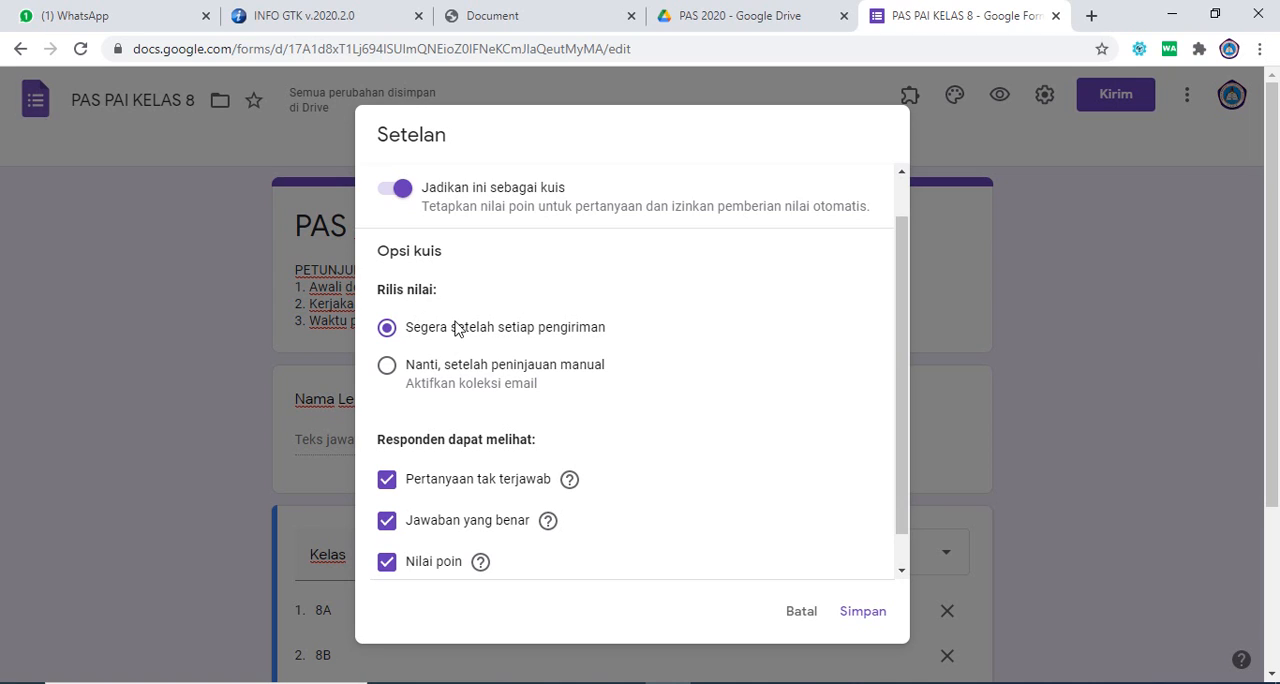
Step: Release quiz grades only after manual review (Nanti, setelah peninjauan manual) and stop respondents from seeing the correct answers (Jawaban yang benar)
click(388, 367)
drag(904, 308, 908, 373)
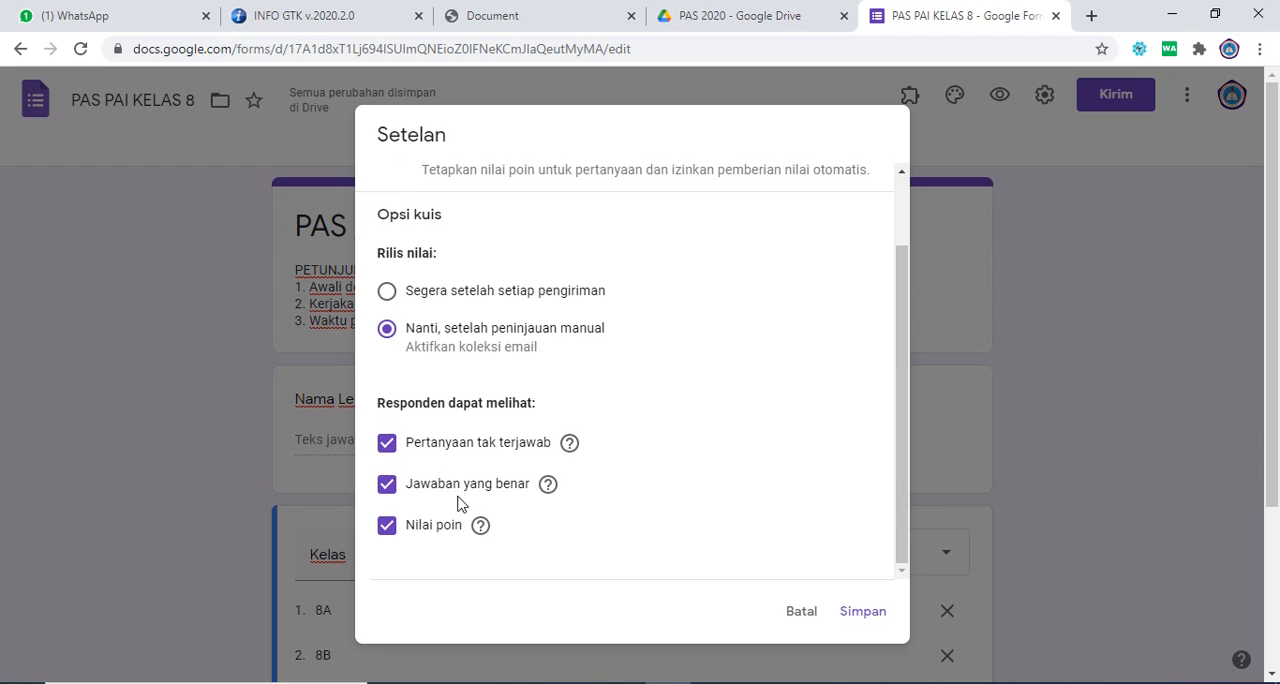
click(392, 490)
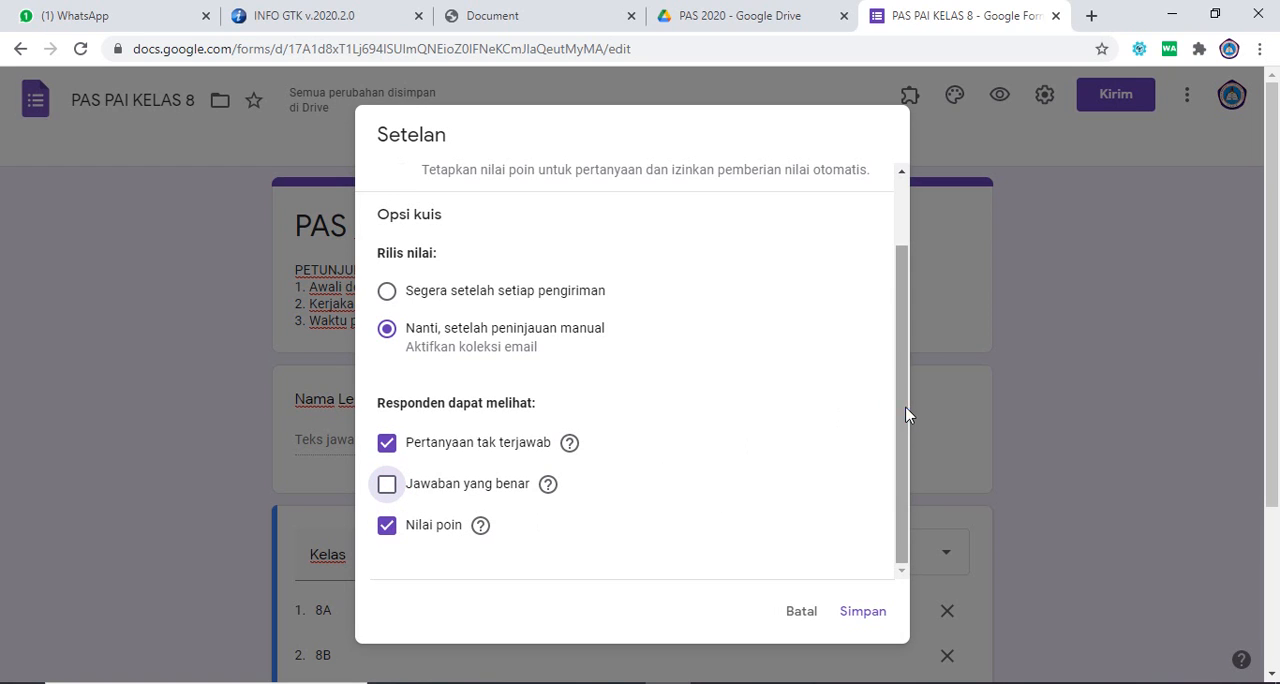
drag(902, 413, 895, 348)
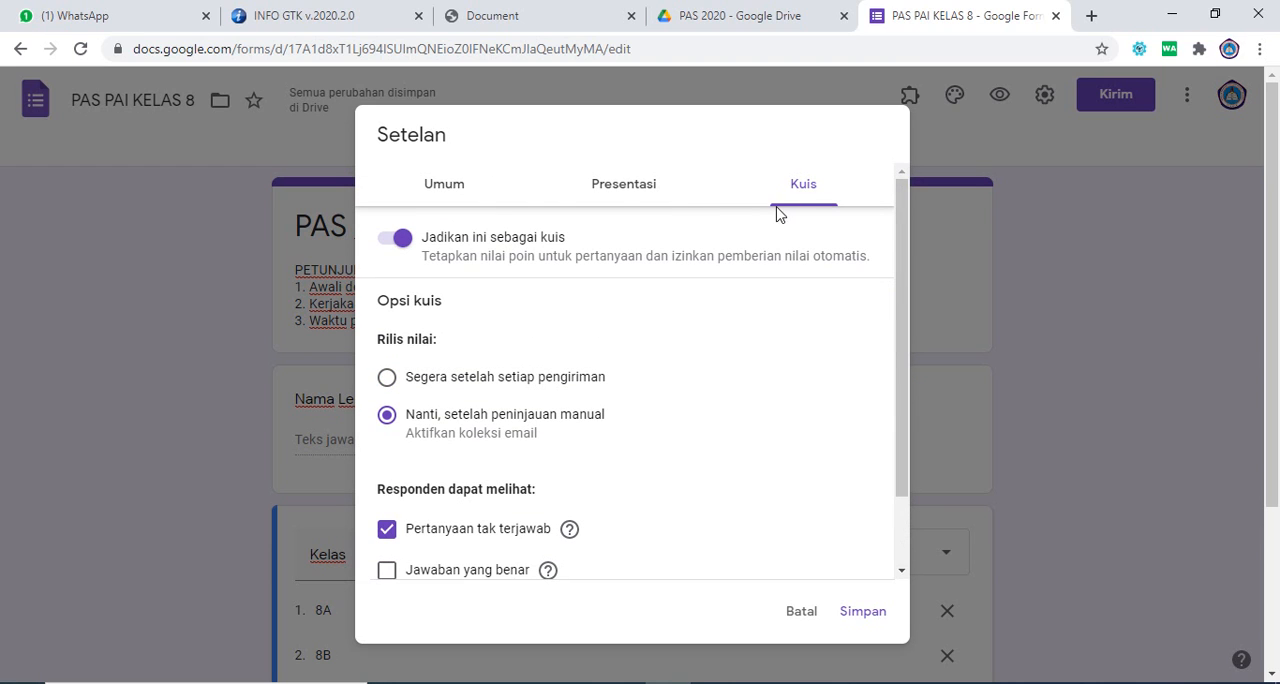
Step: Turn off collecting e-mail addresses (Kumpulkan alamat email) in the general settings and save the form settings
click(642, 195)
click(466, 198)
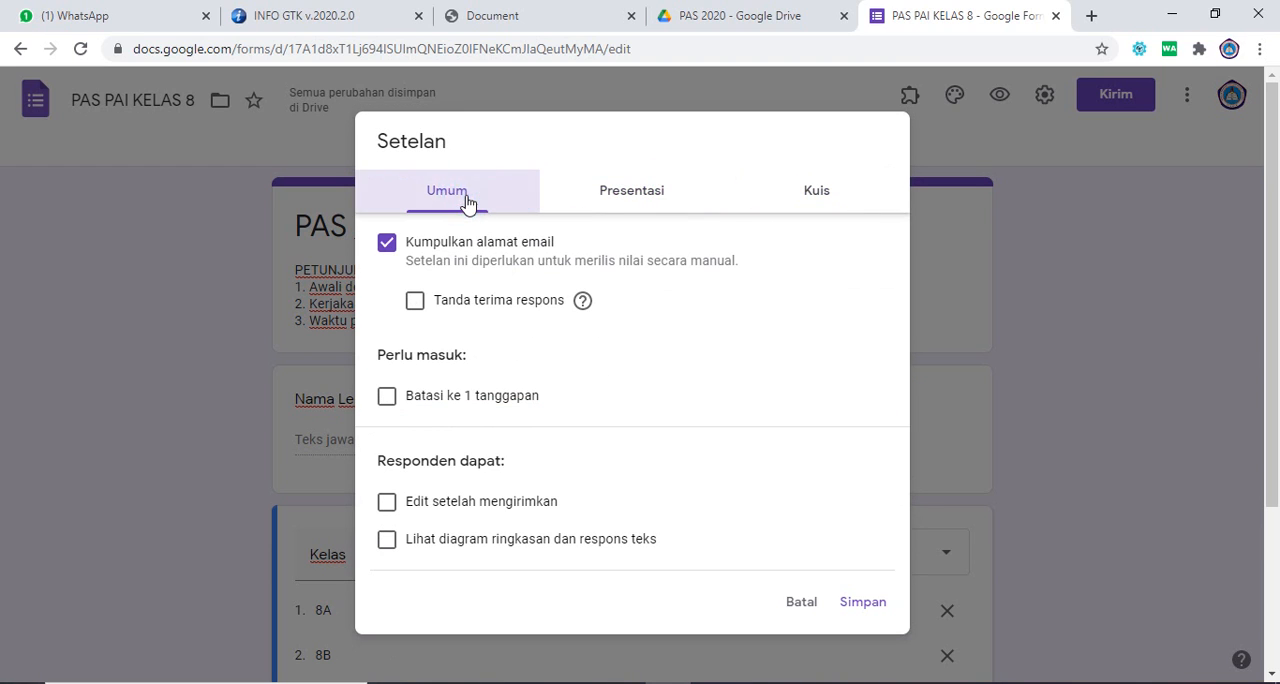
click(408, 247)
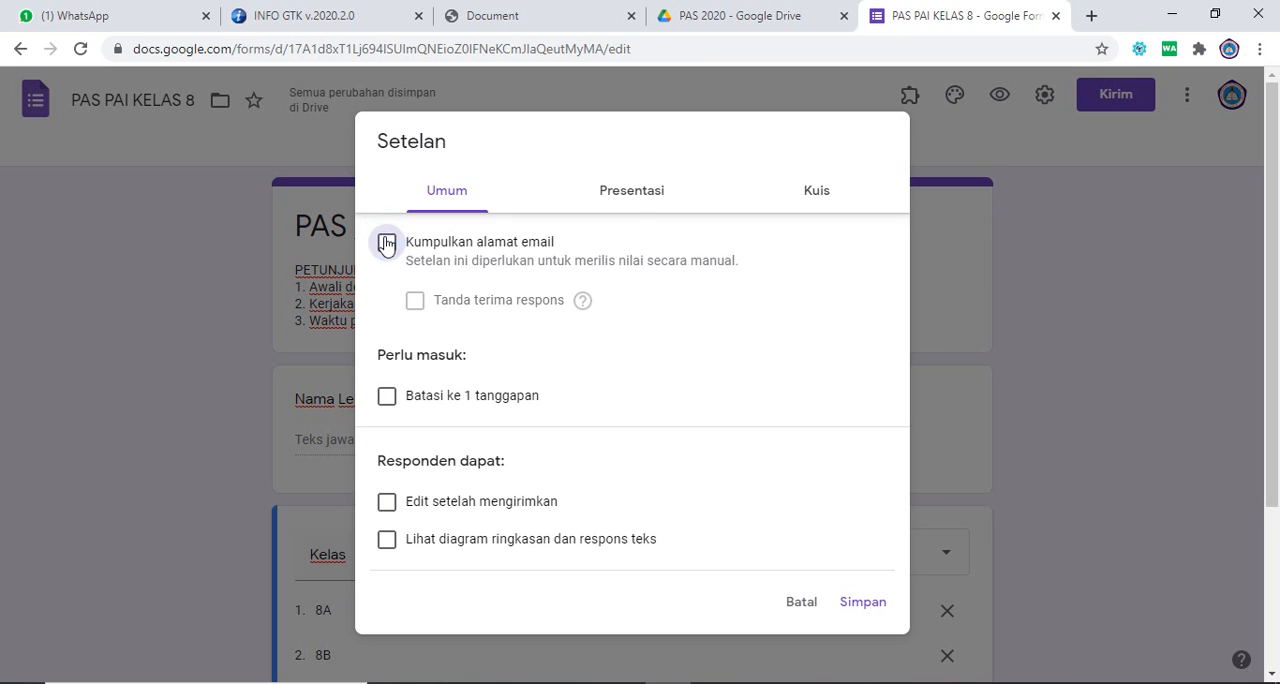
click(811, 205)
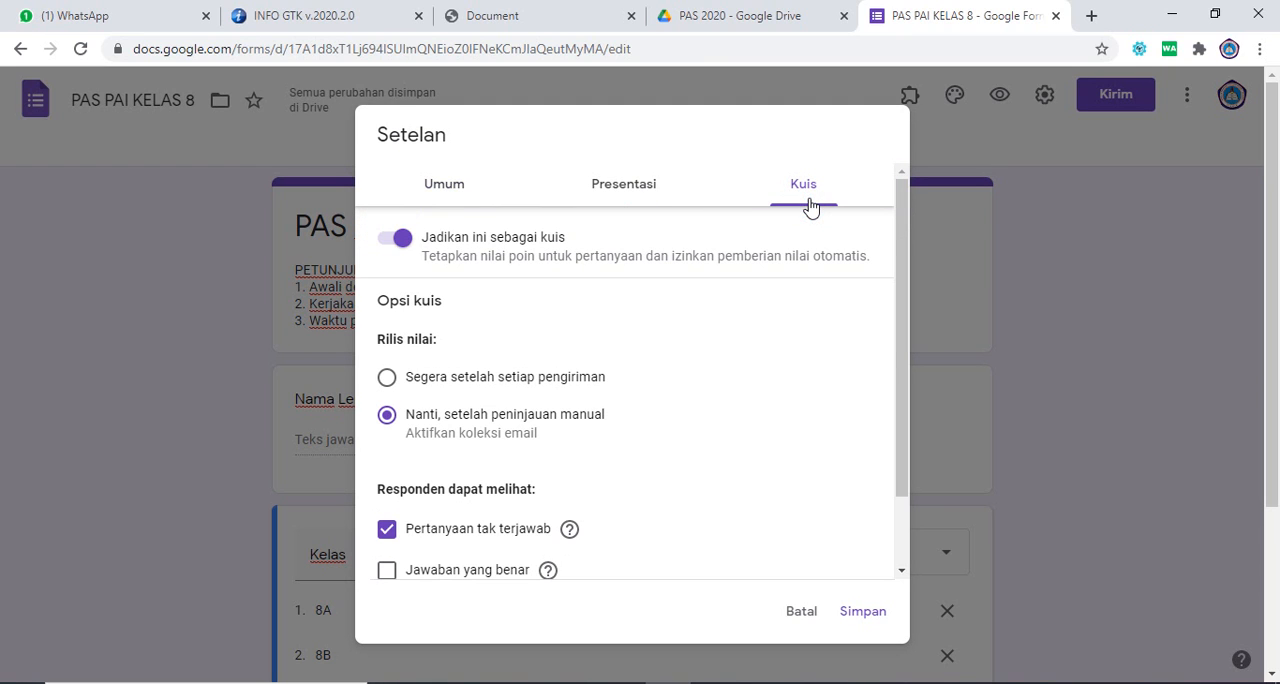
click(858, 613)
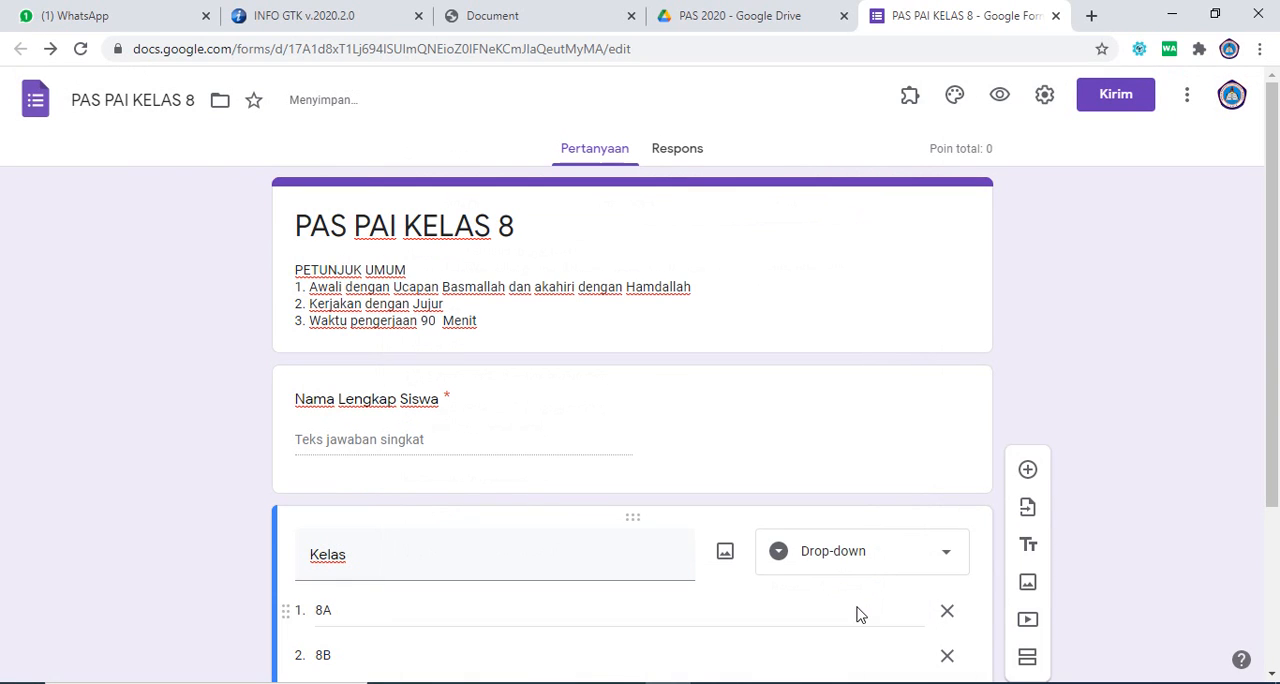
Step: Add a new section after the Kelas question and title it "PILIHAN GANDA"
mouse_move(1278, 285)
mouse_down()
mouse_move(1278, 475)
mouse_move(1279, 276)
mouse_up()
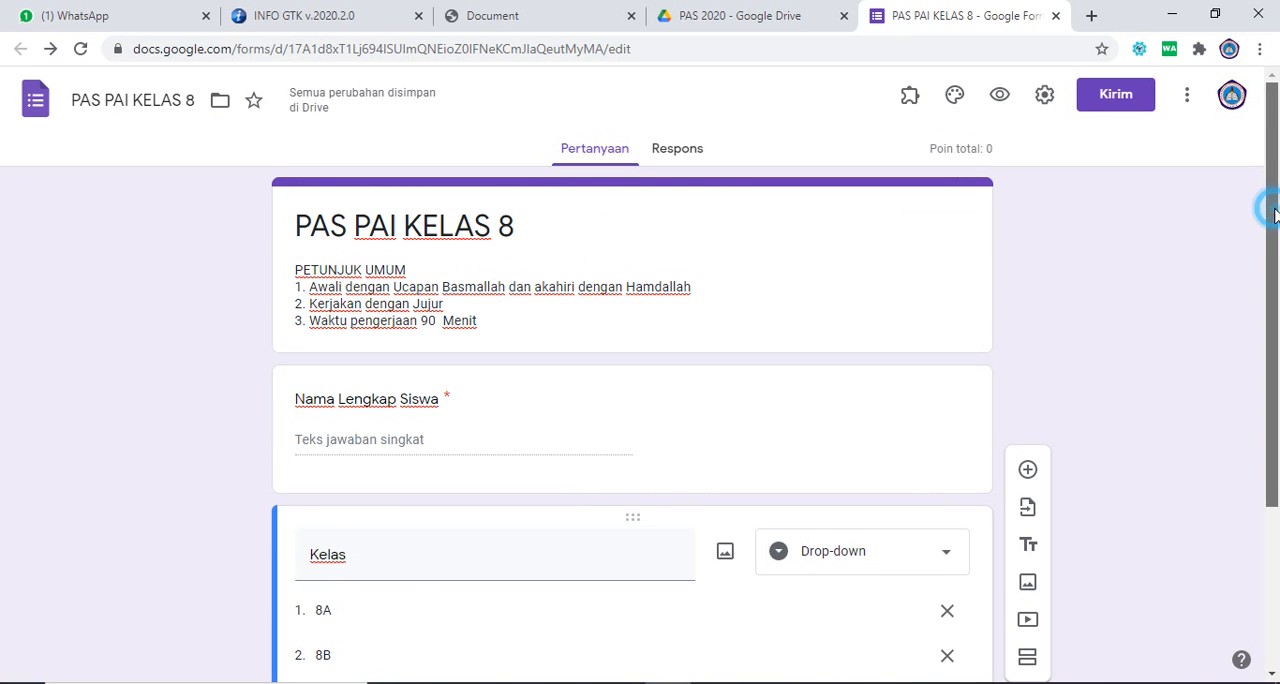
drag(1275, 215, 1278, 458)
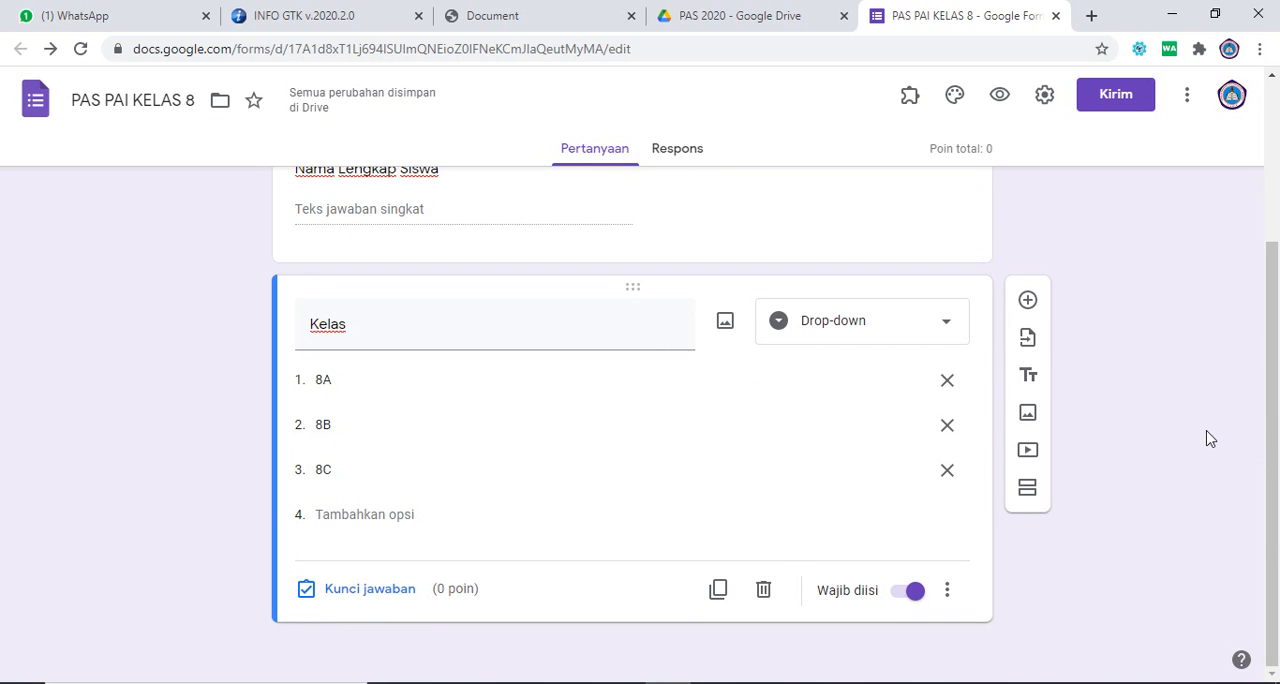
click(1028, 489)
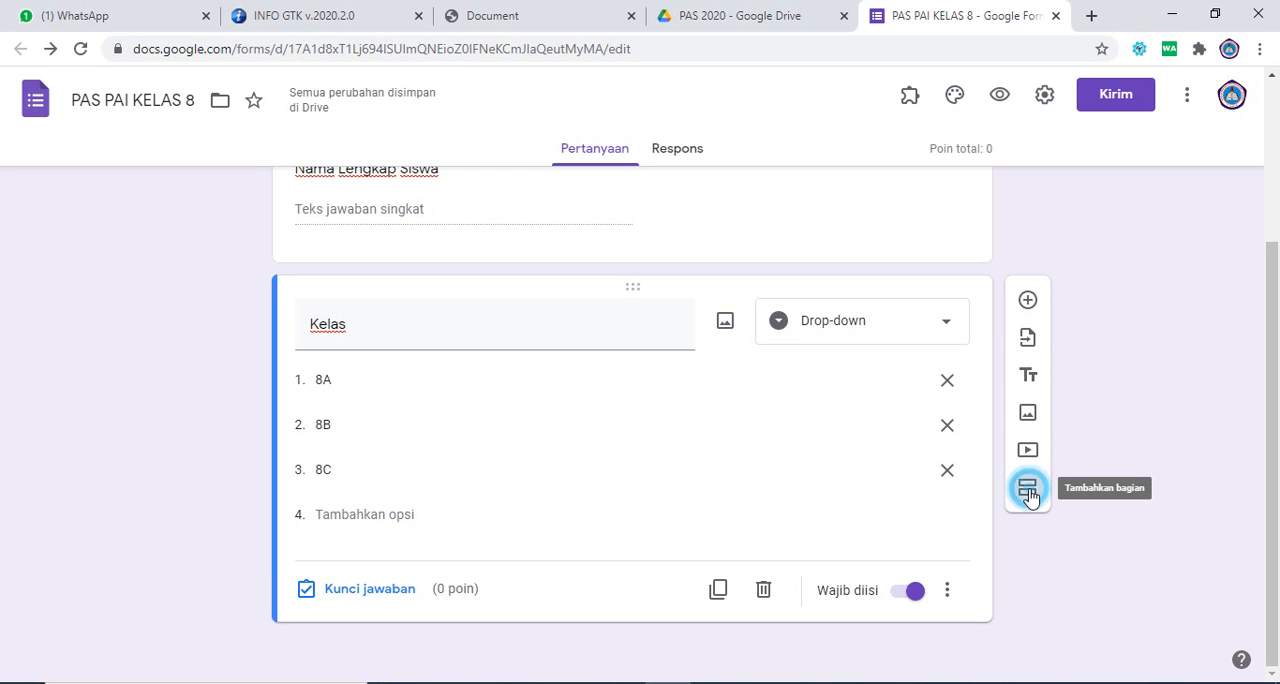
drag(1270, 400, 1277, 500)
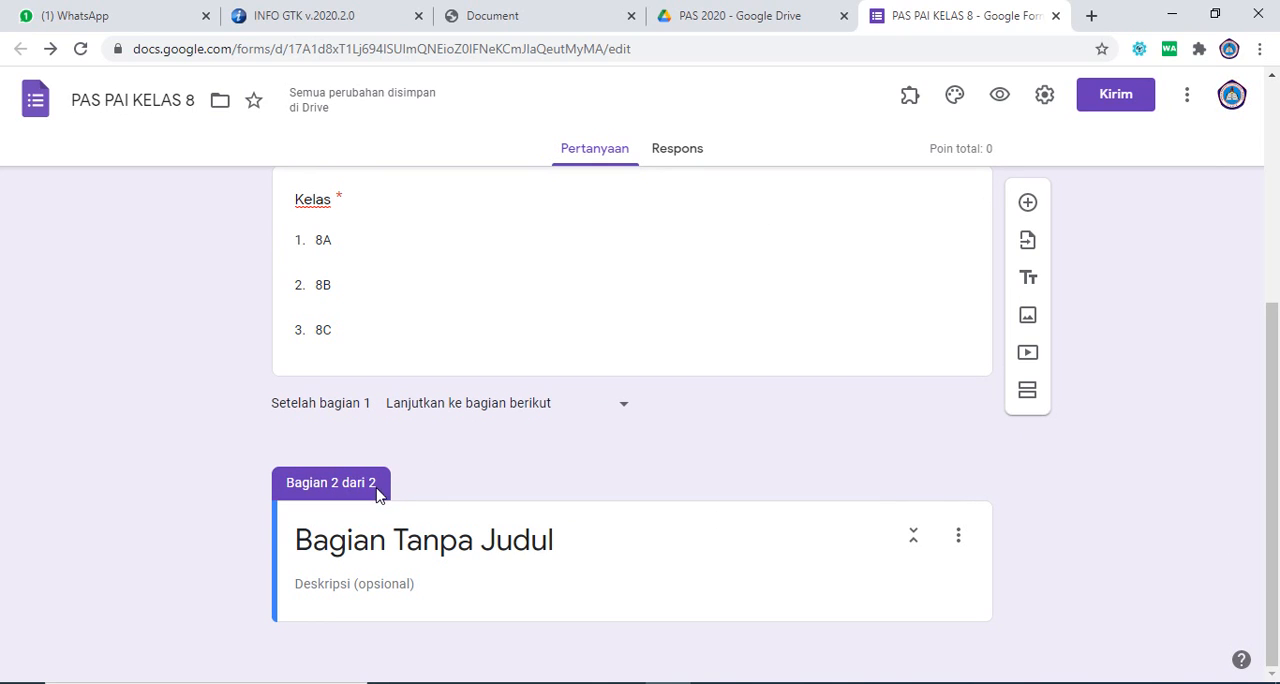
click(453, 540)
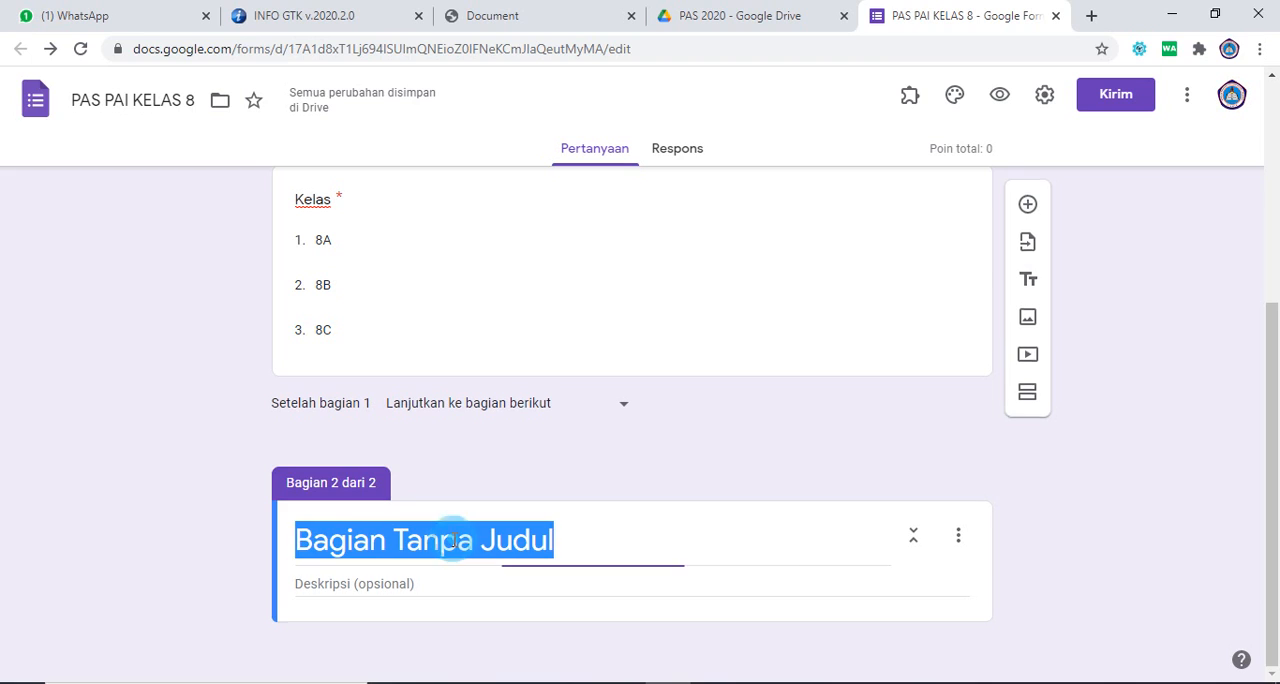
text(PIL)
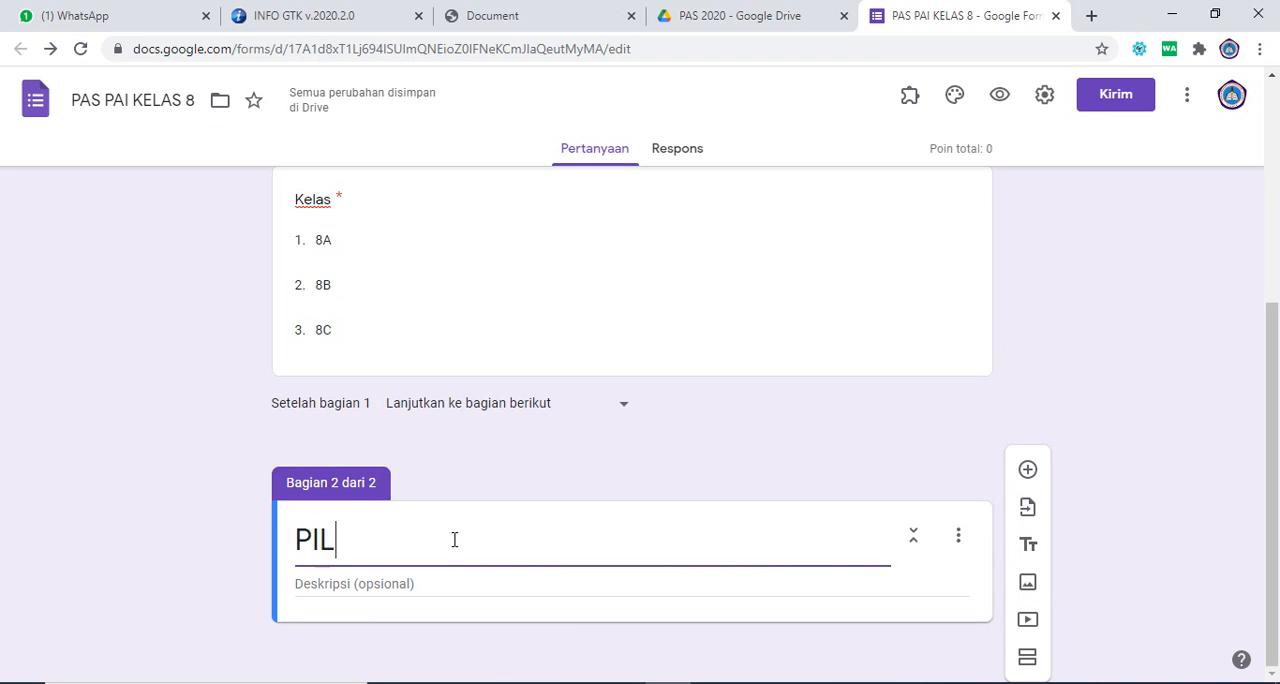
text(IHAN GANDA)
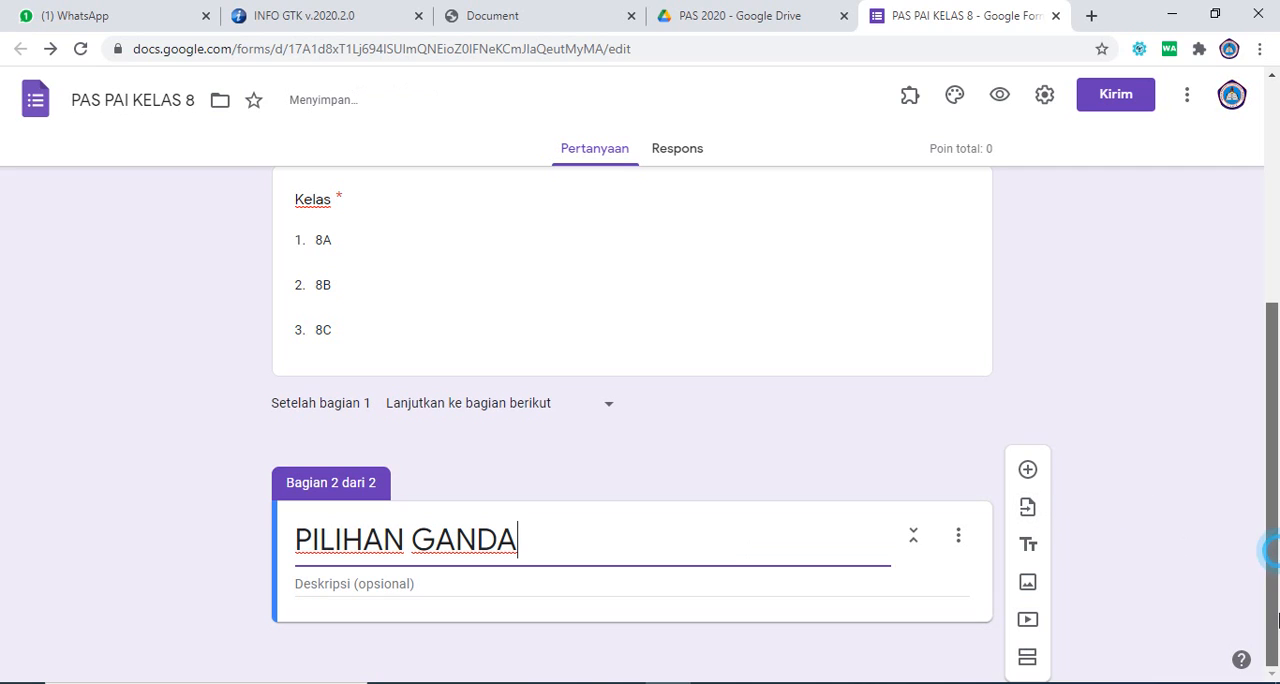
click(400, 584)
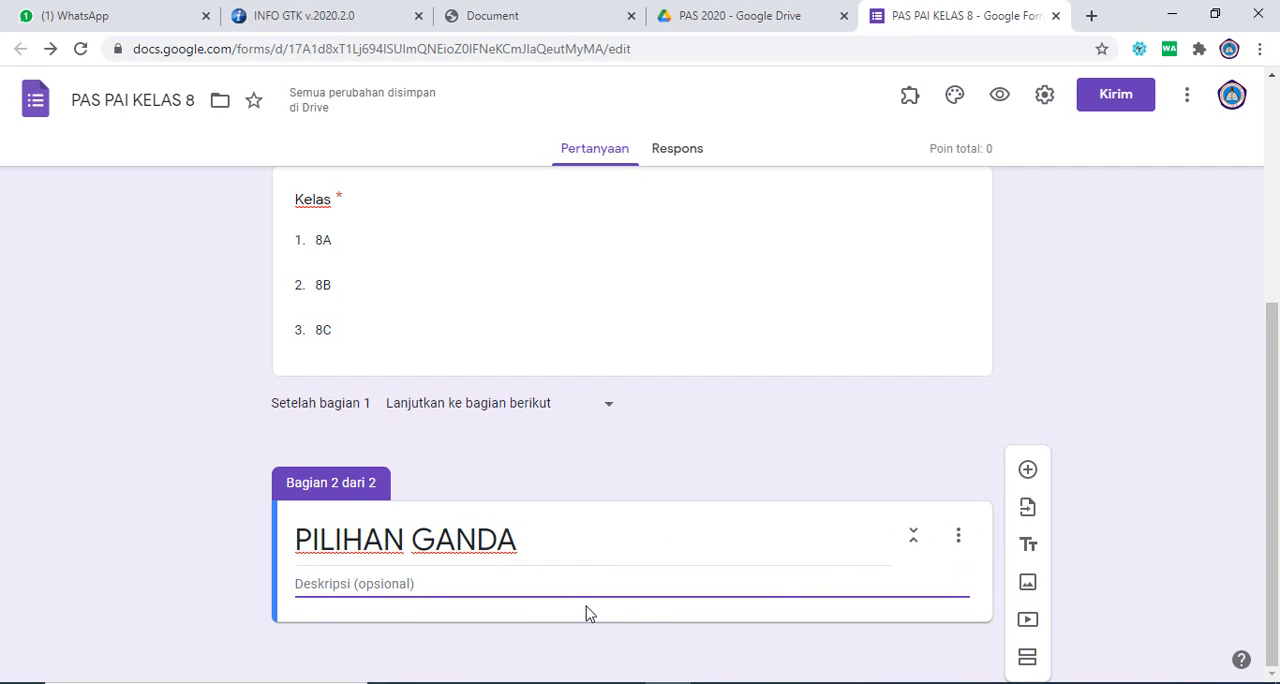
Step: Add a new question of type Pilihan ganda to the PILIHAN GANDA section
click(1028, 472)
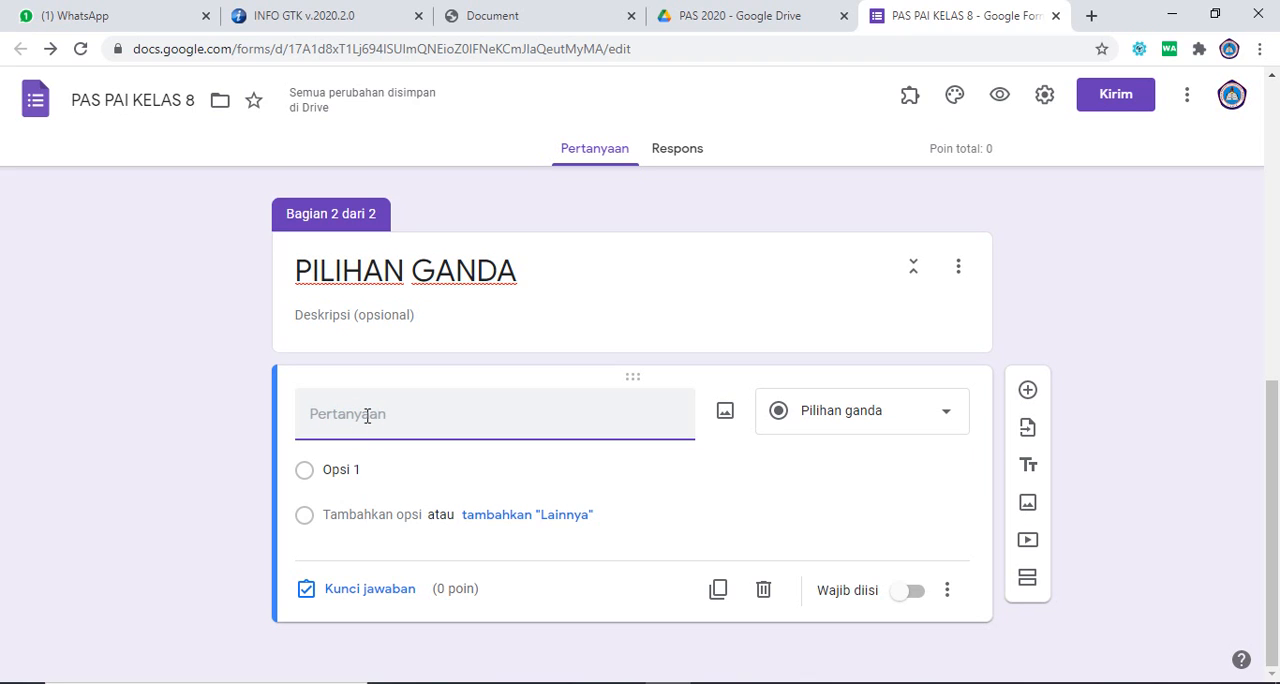
click(855, 418)
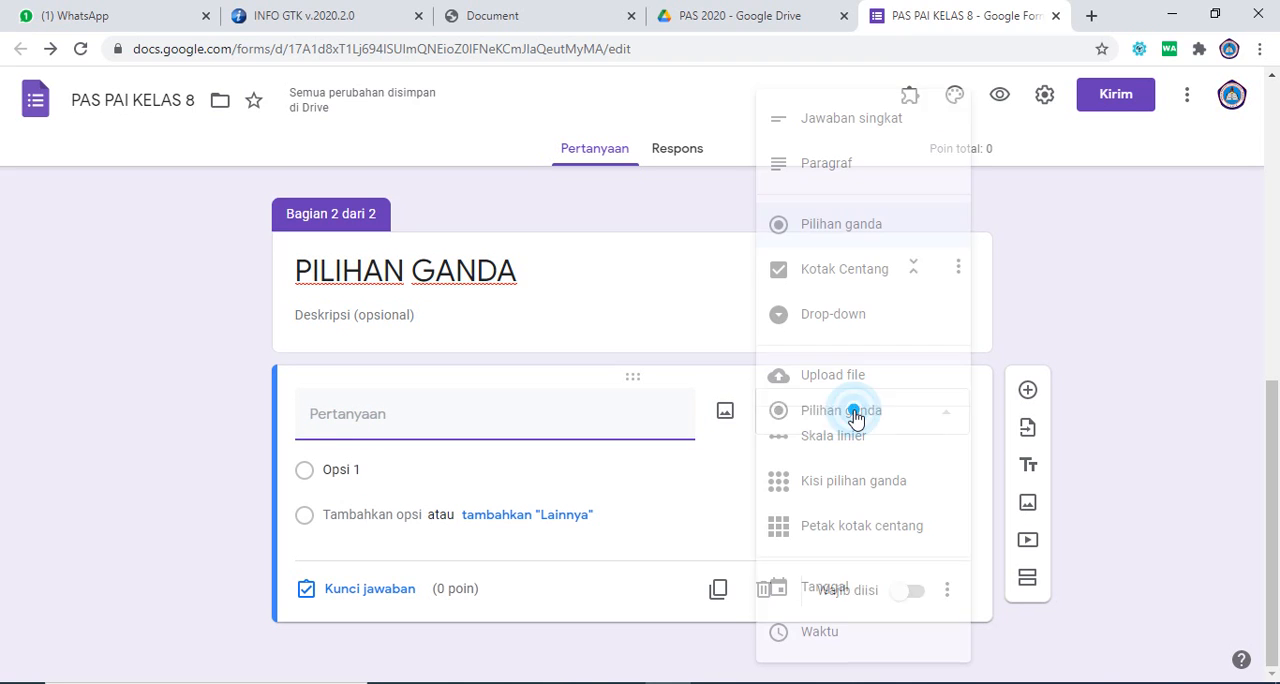
click(634, 428)
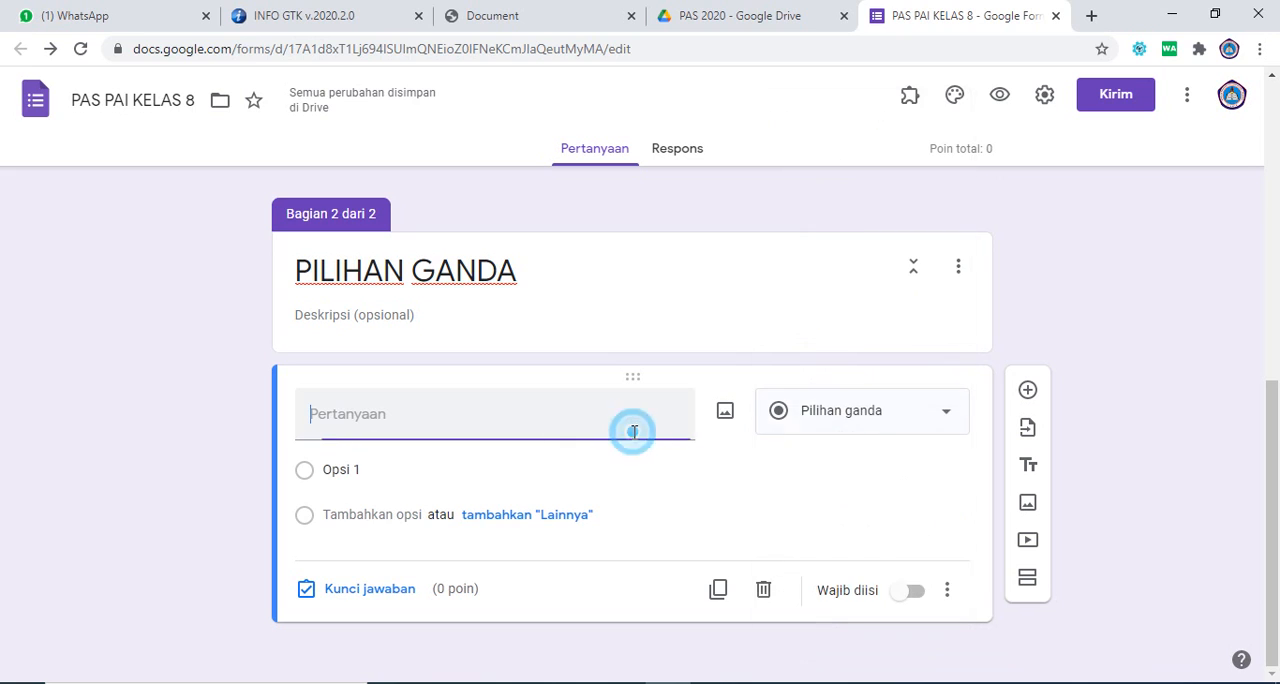
Step: Copy the text of question 4 from Kelas VIII Islam BS.pdf in Adobe Reader and paste it as the question in Google Forms
click(840, 418)
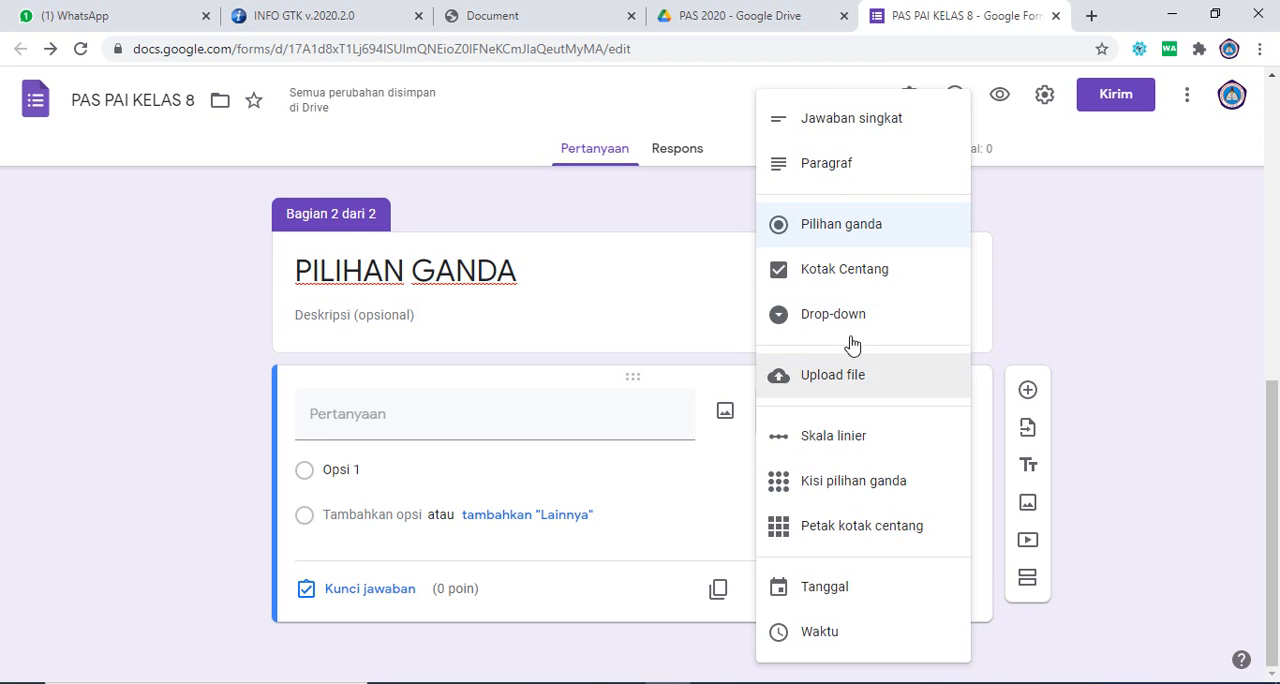
click(405, 421)
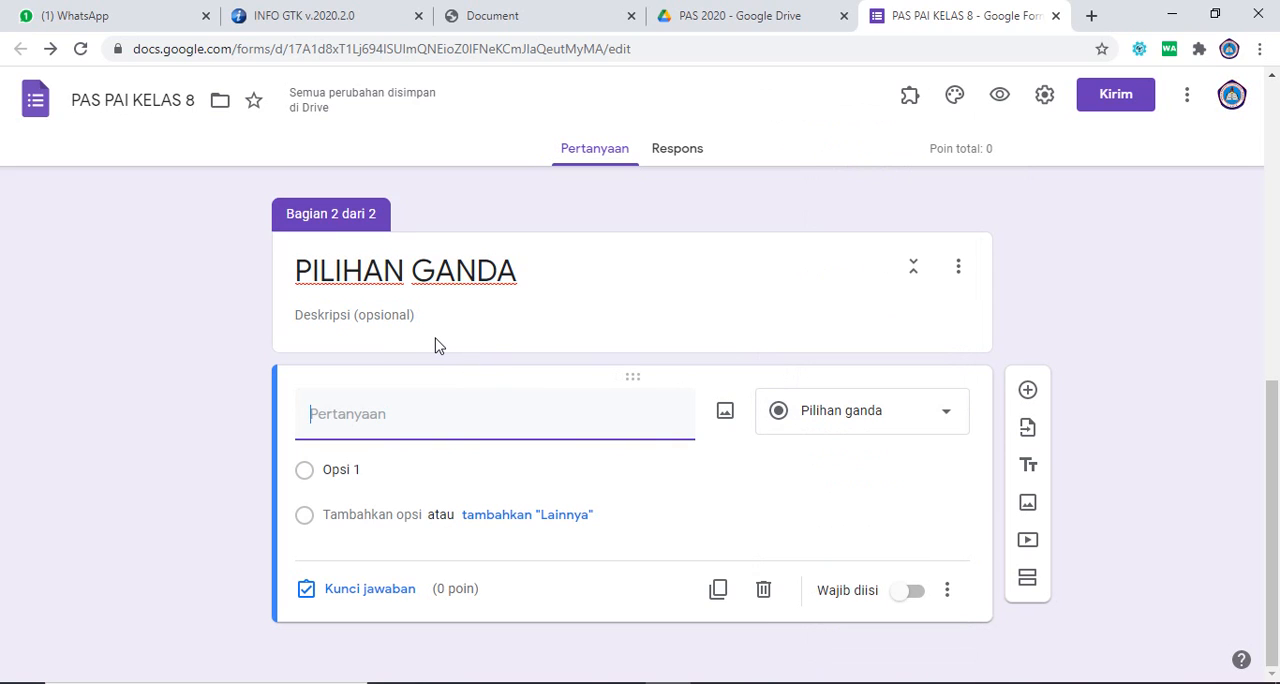
click(332, 412)
mouse_move(714, 683)
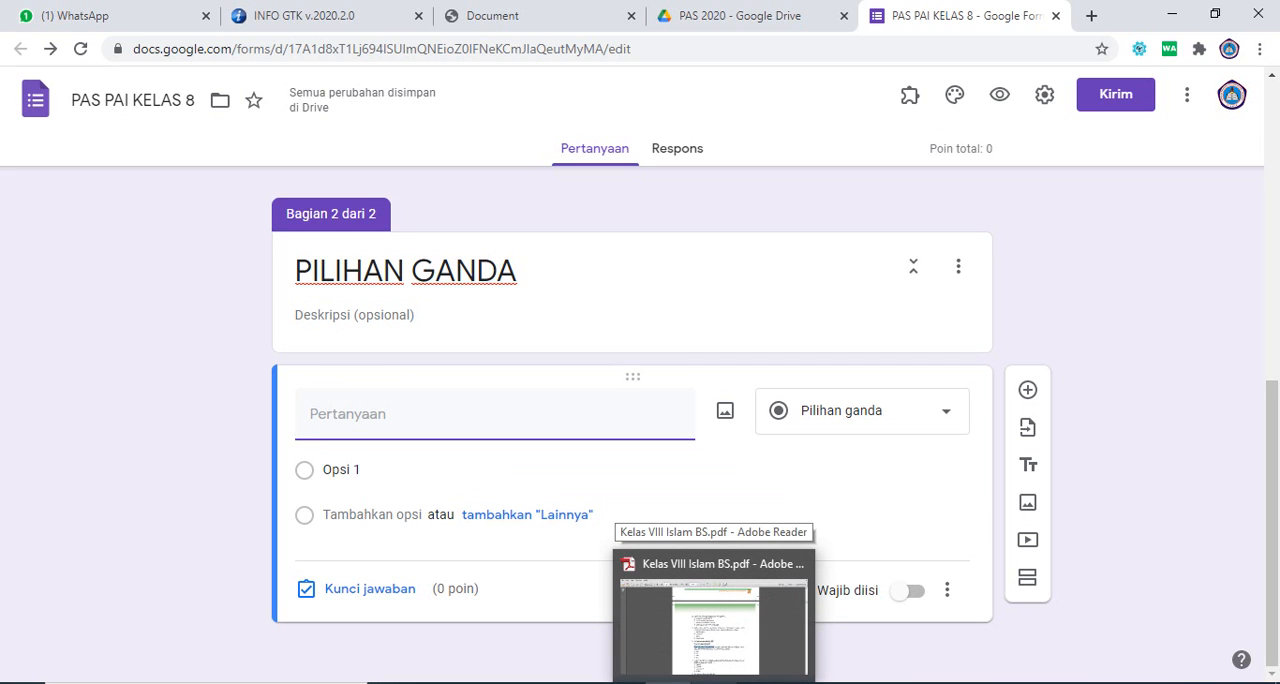
click(714, 683)
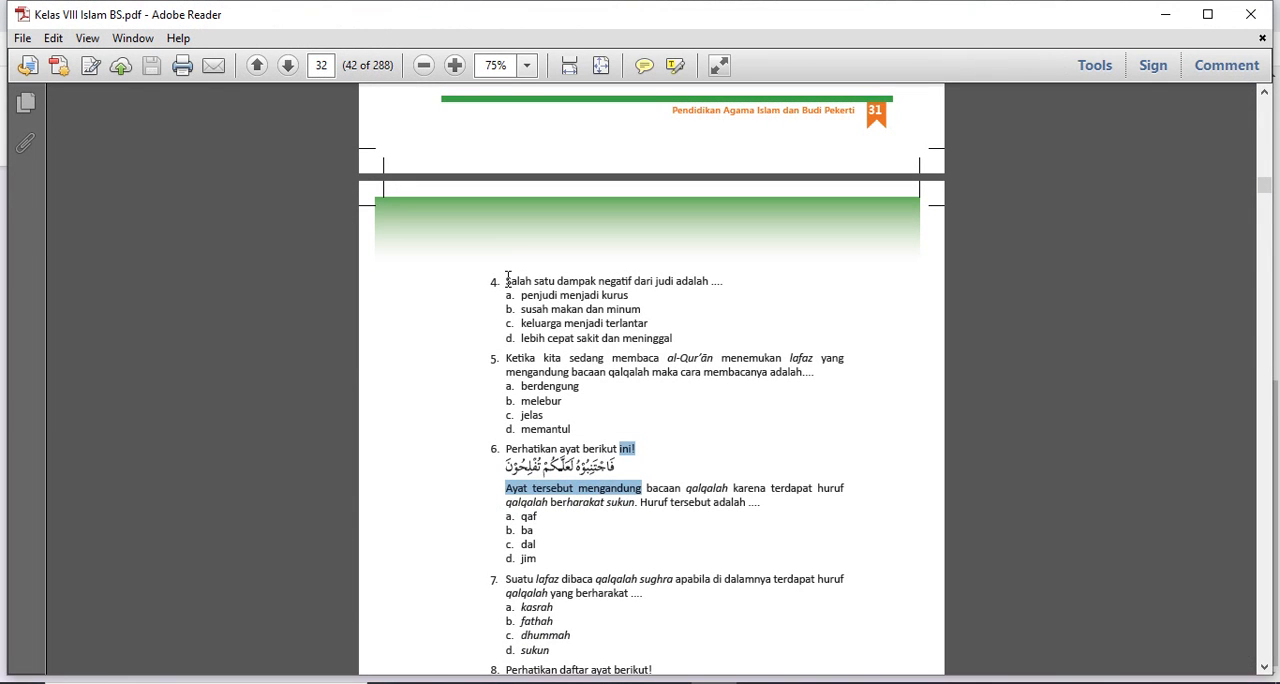
drag(507, 280, 726, 282)
key(ctrl+c)
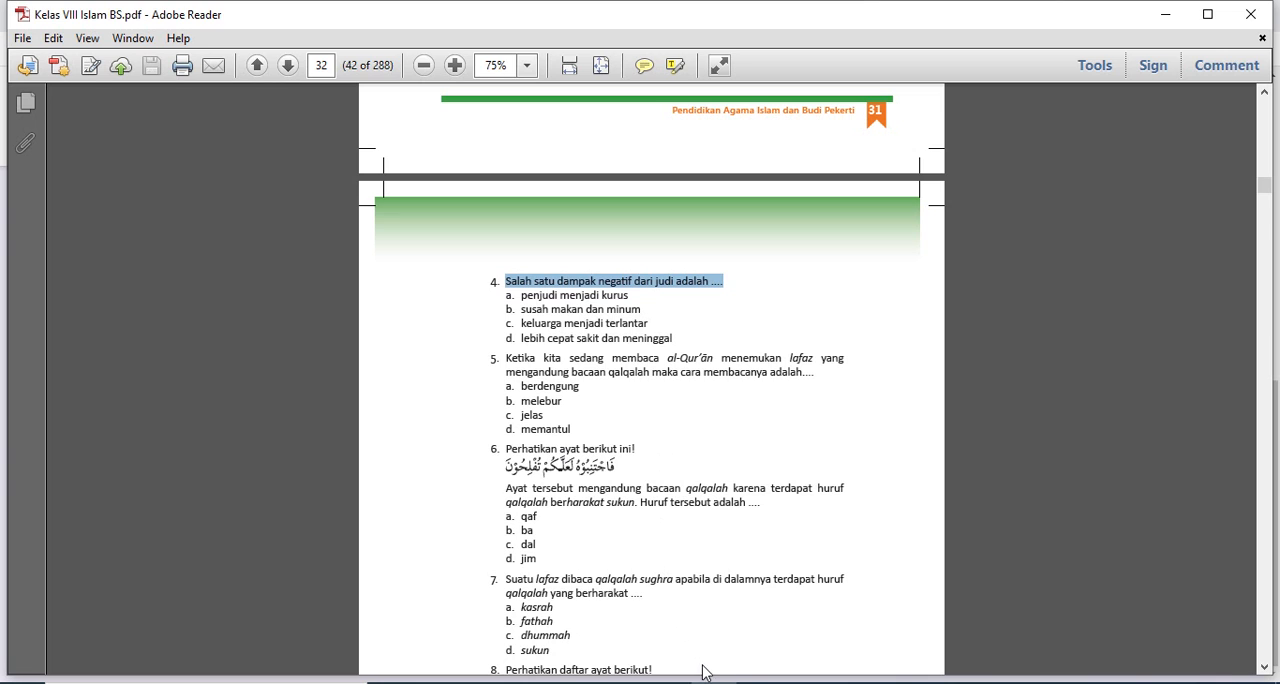
click(668, 683)
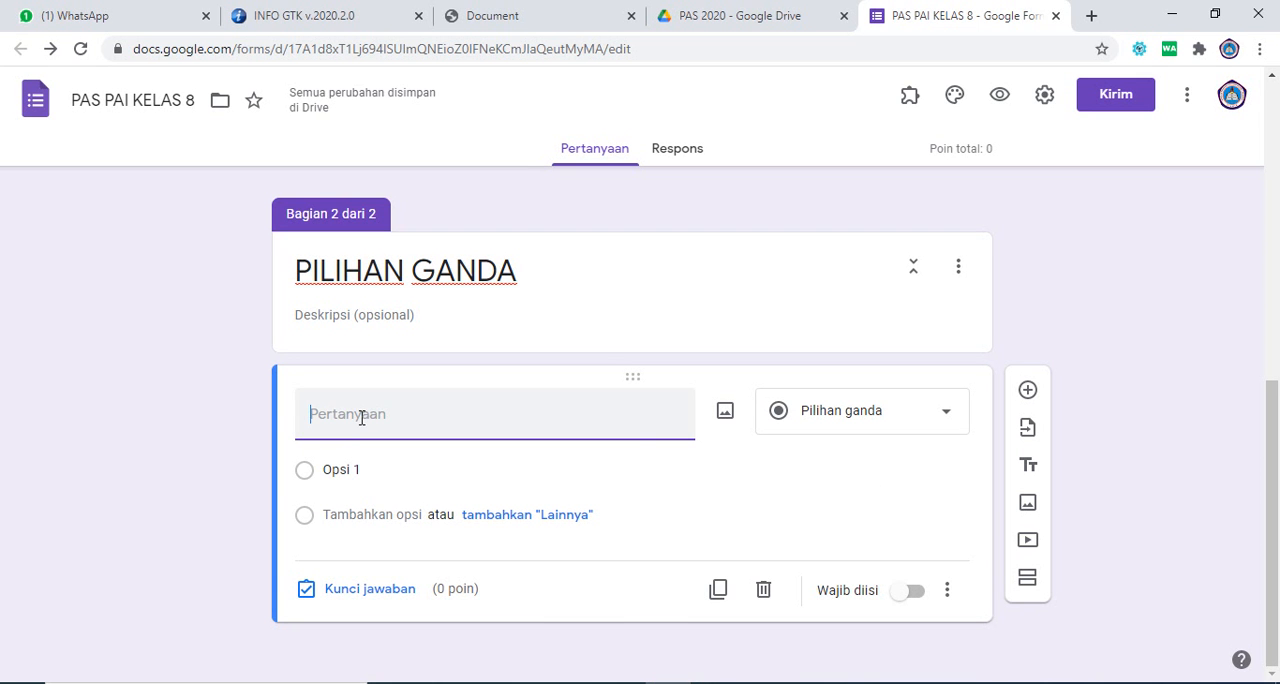
key(ctrl+v)
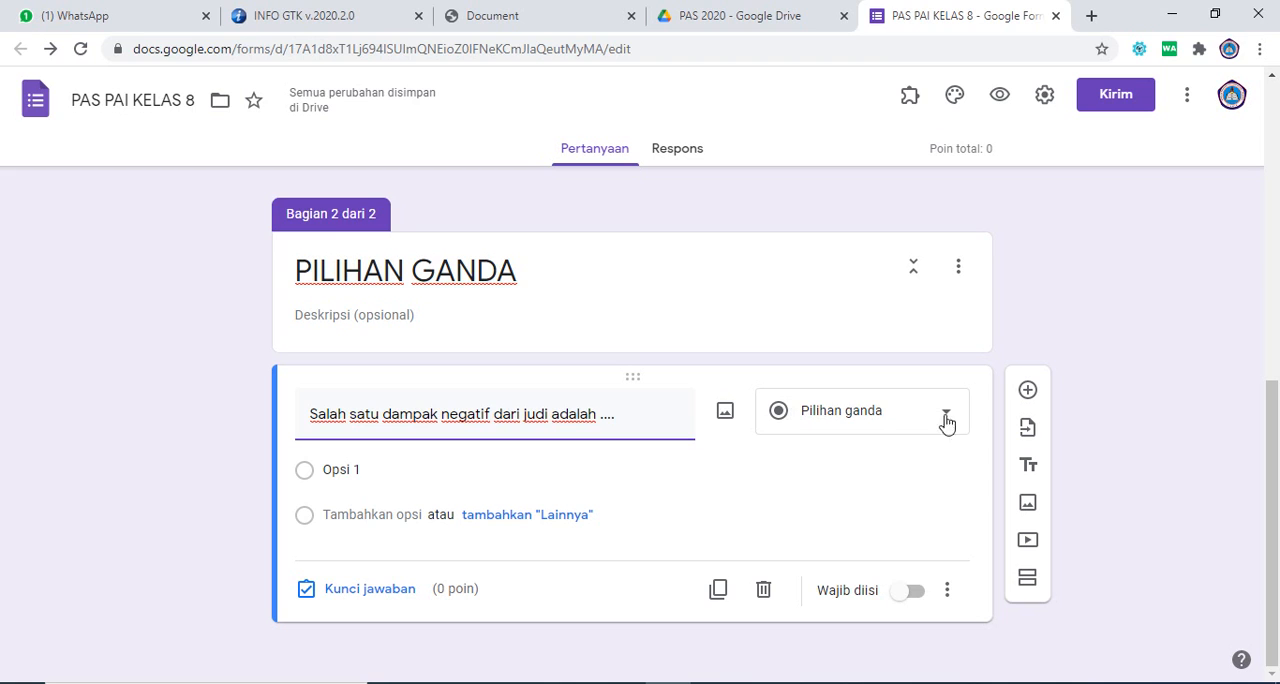
Step: Copy the four answer choices of question 4 from the PDF in Adobe Reader and paste them as the question's options in Google Forms
click(365, 474)
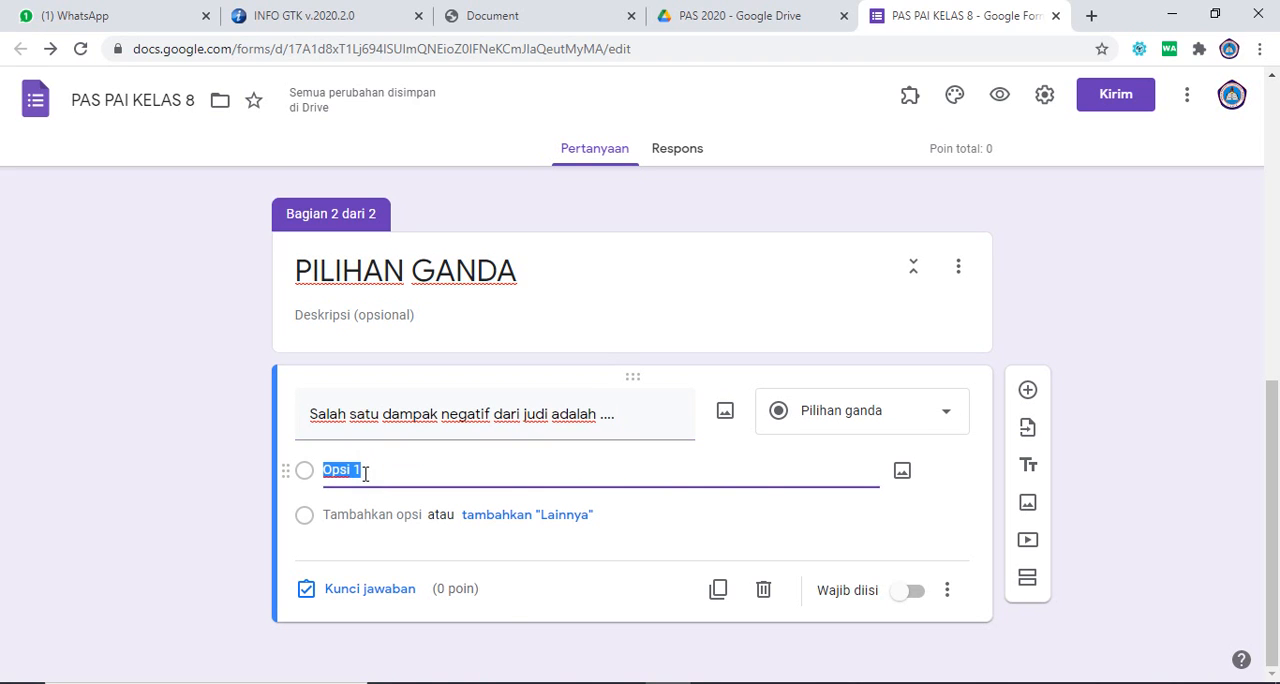
key(alt+Tab)
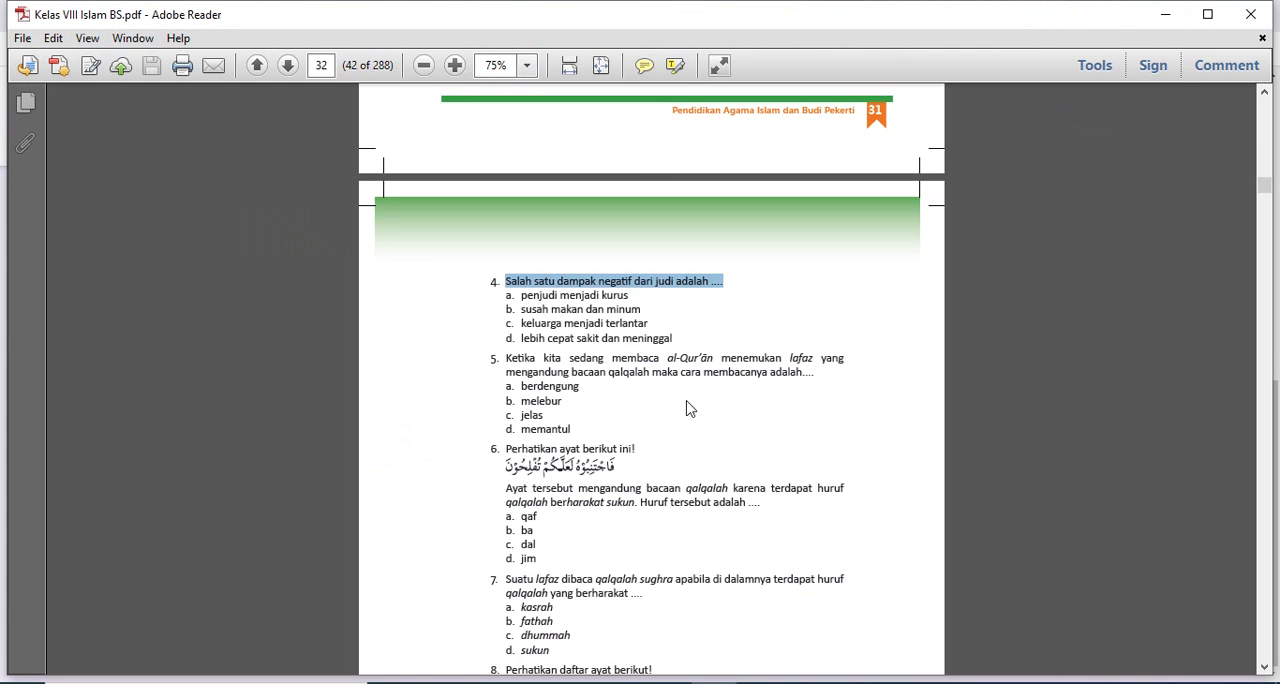
drag(676, 342, 530, 296)
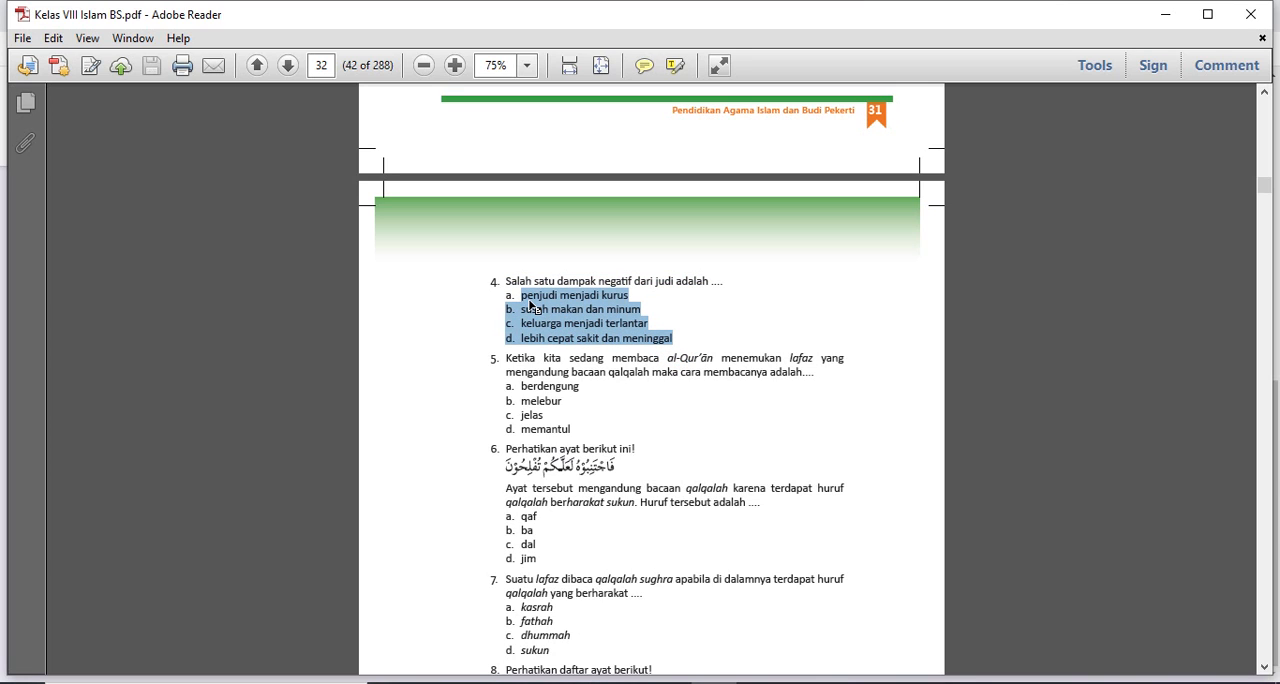
click(621, 683)
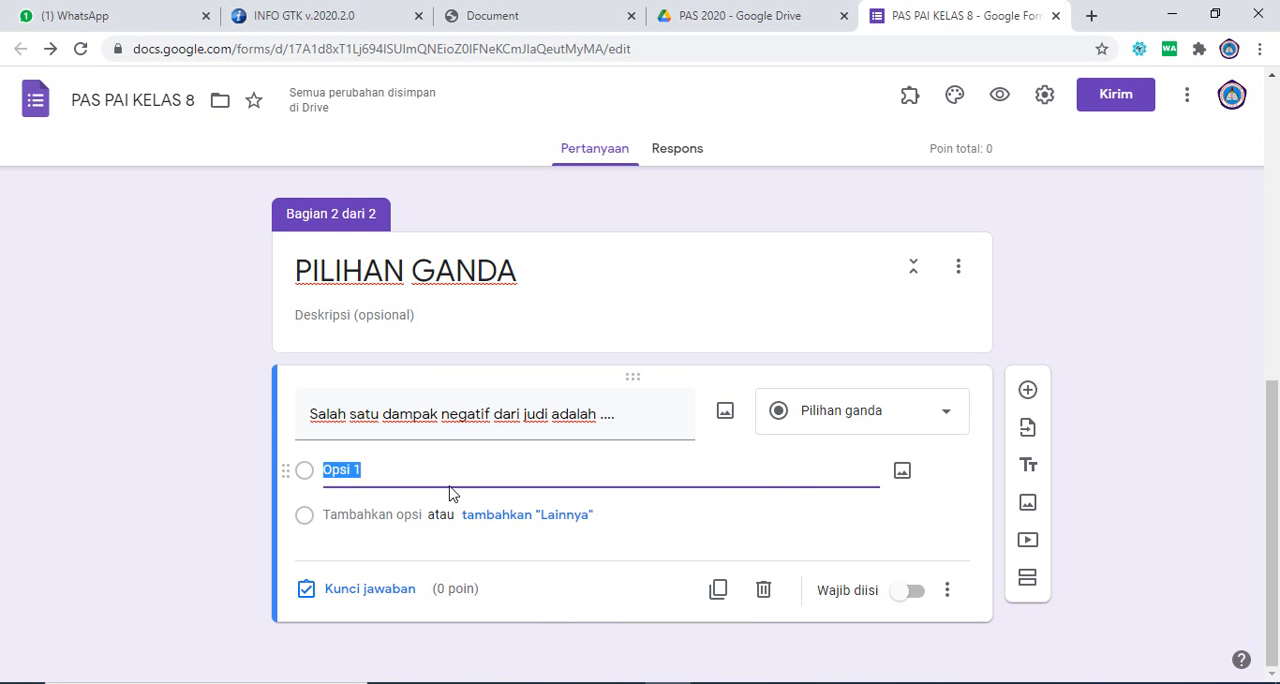
text(penjudi menjadi kurus b. susah makan dan minum c. keluarga menjadi terlantar d. lebih cepat sakit dan meninggal)
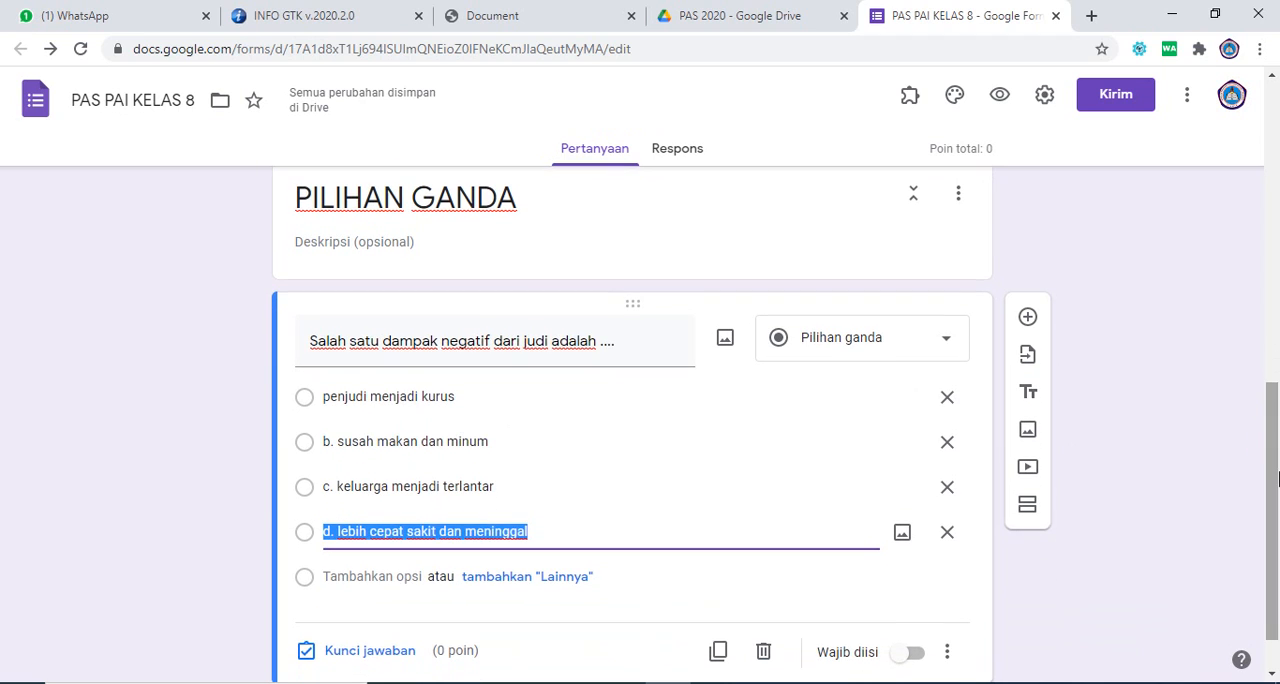
Step: Remove the leading letters "b.", "c." and "d." from the second, third and fourth answer options
click(338, 445)
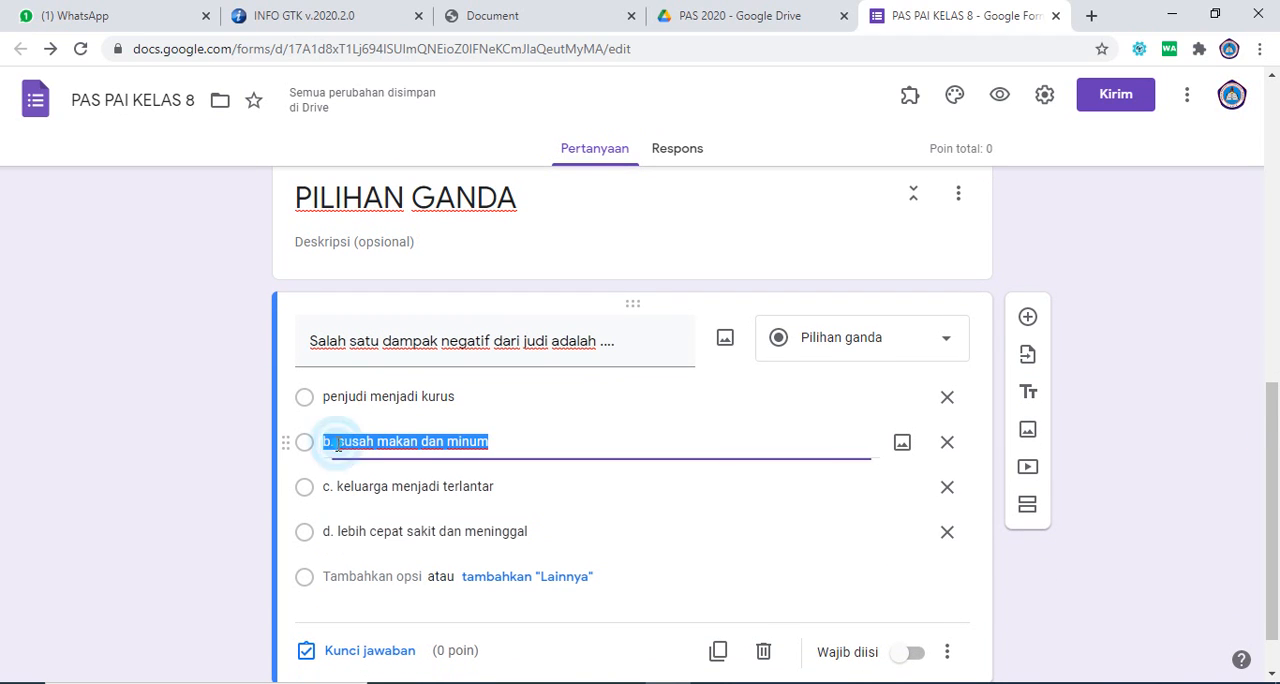
double_click(338, 445)
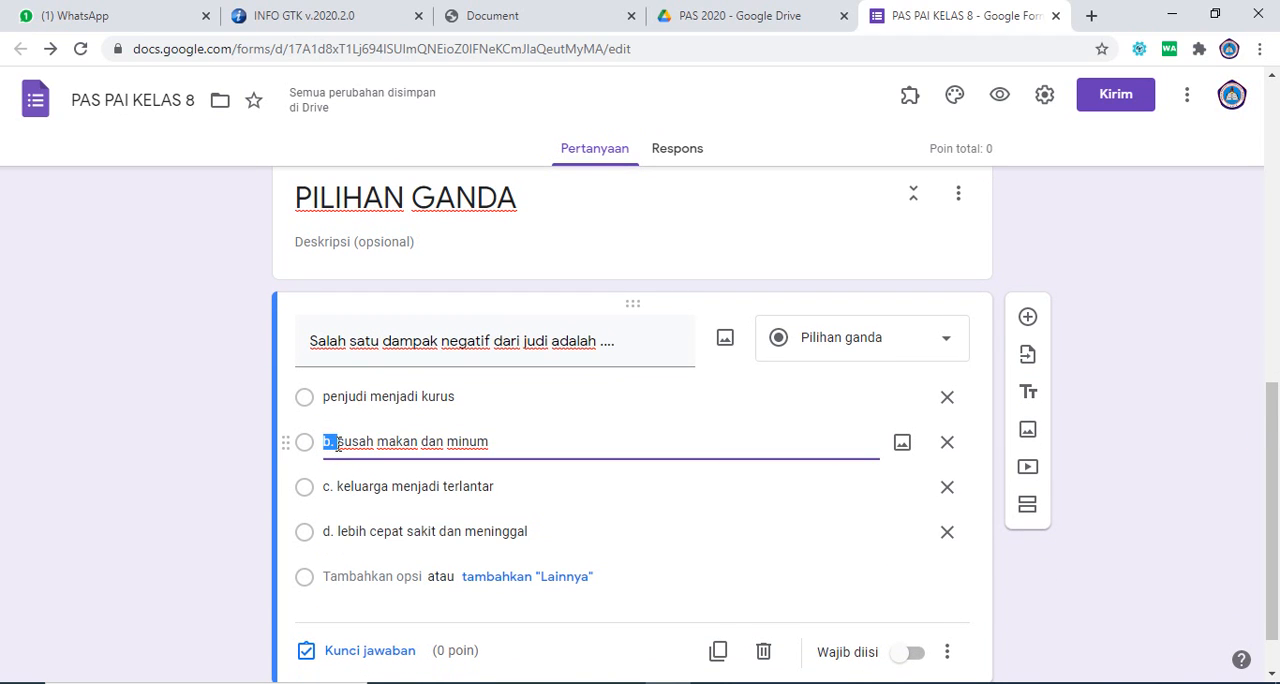
key(BackSpace)
click(334, 484)
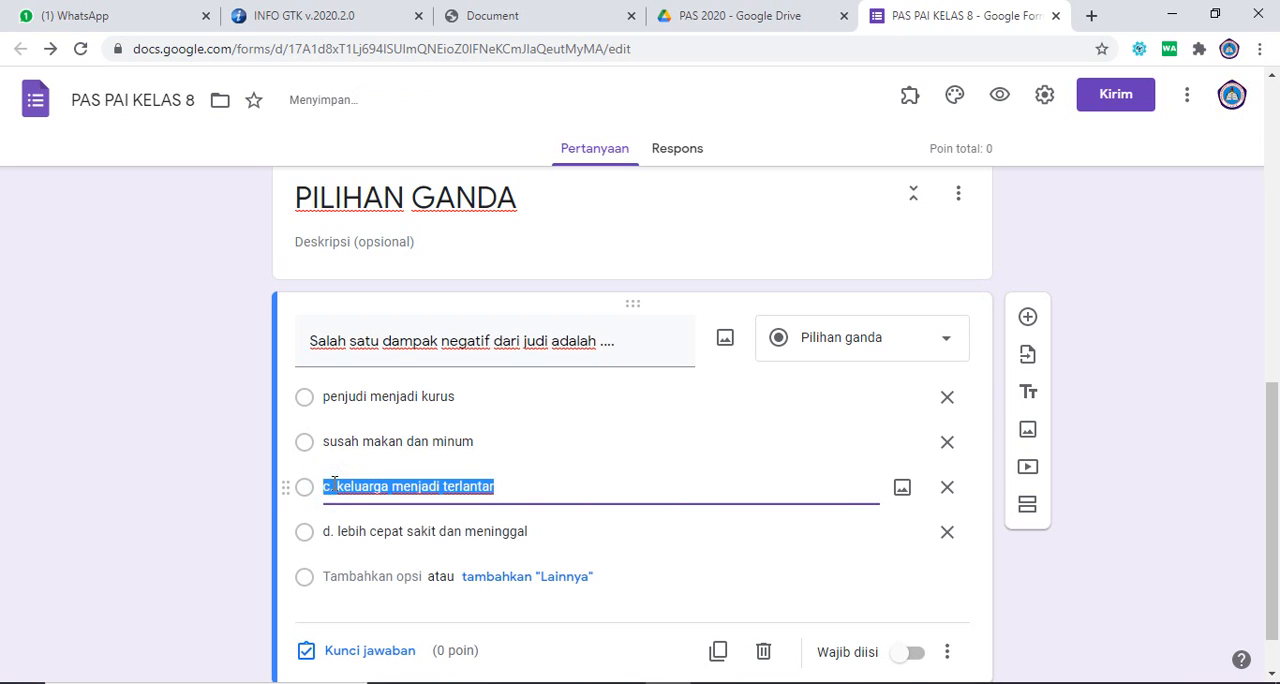
click(334, 484)
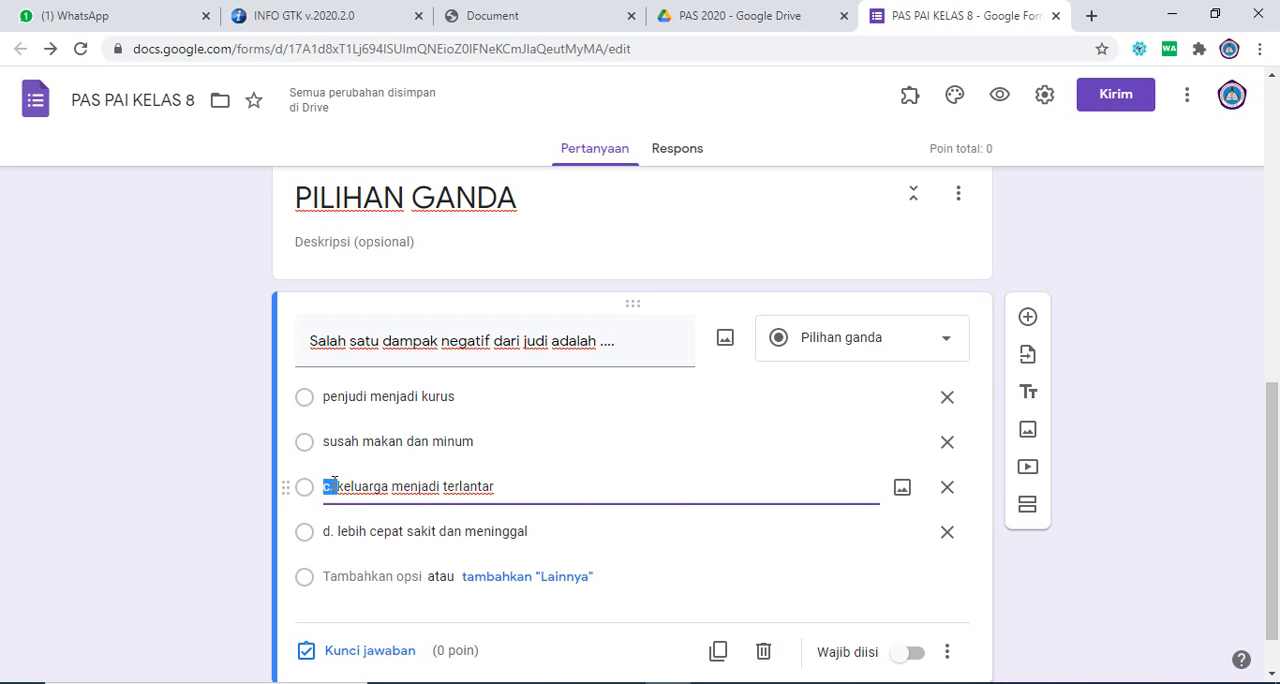
key(BackSpace)
click(336, 528)
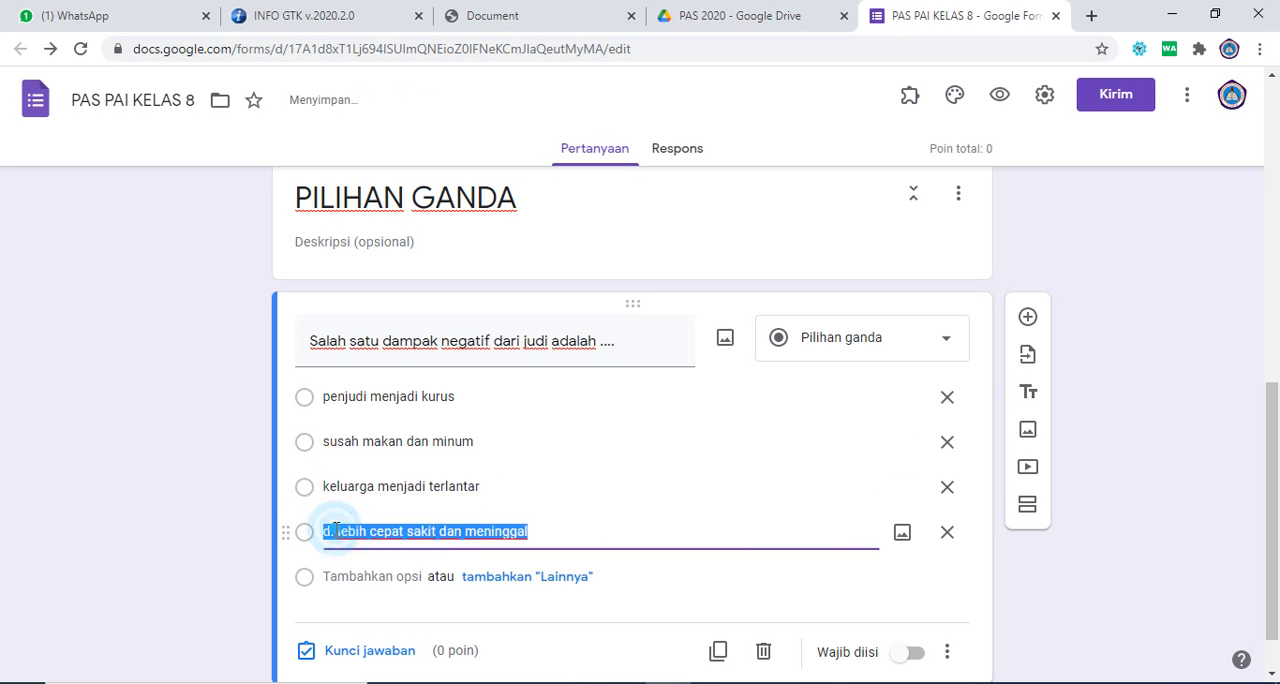
click(336, 530)
key(shift+Right)
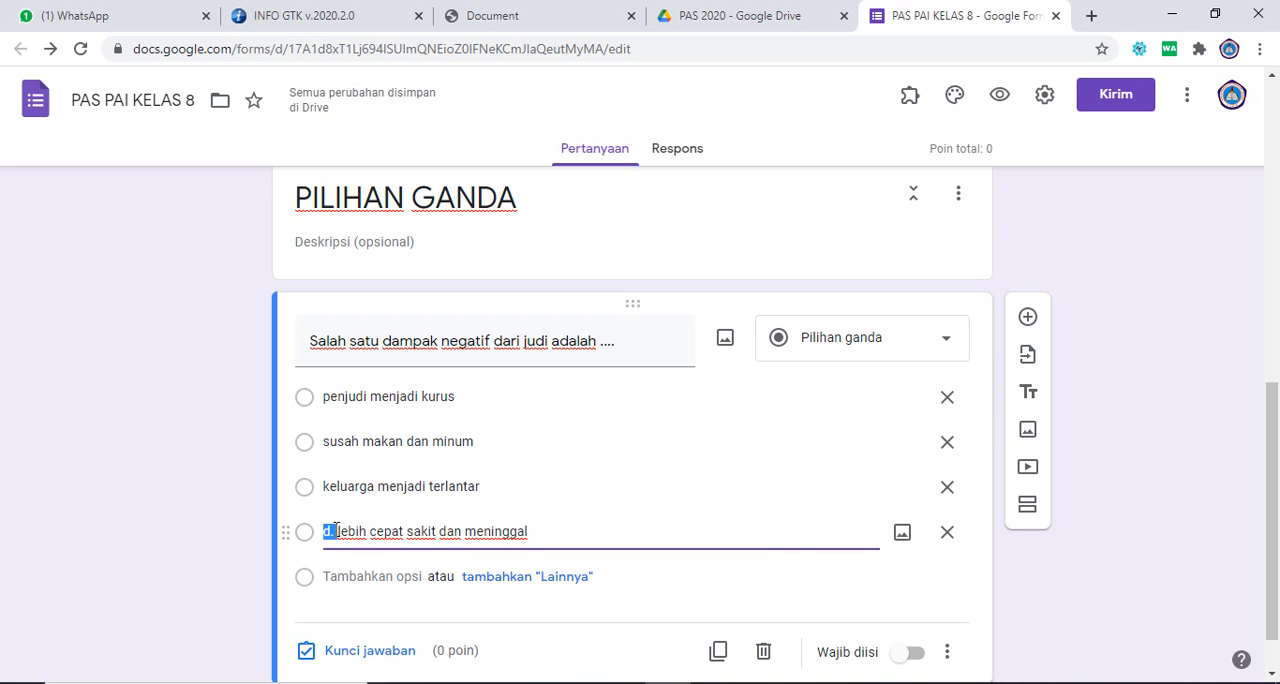
key(BackSpace)
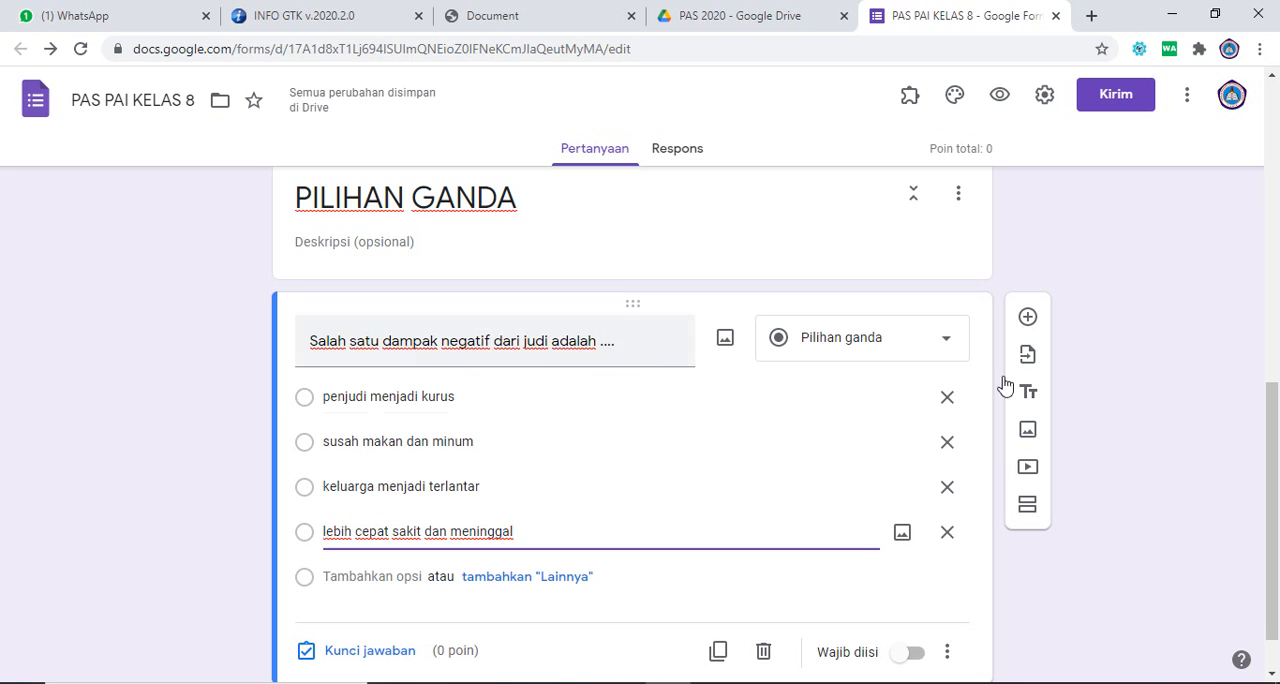
Step: Make the question required (Wajib diisi) and set its answer key to "penjudi menjadi kurus" worth 4 points
drag(1277, 440, 1277, 467)
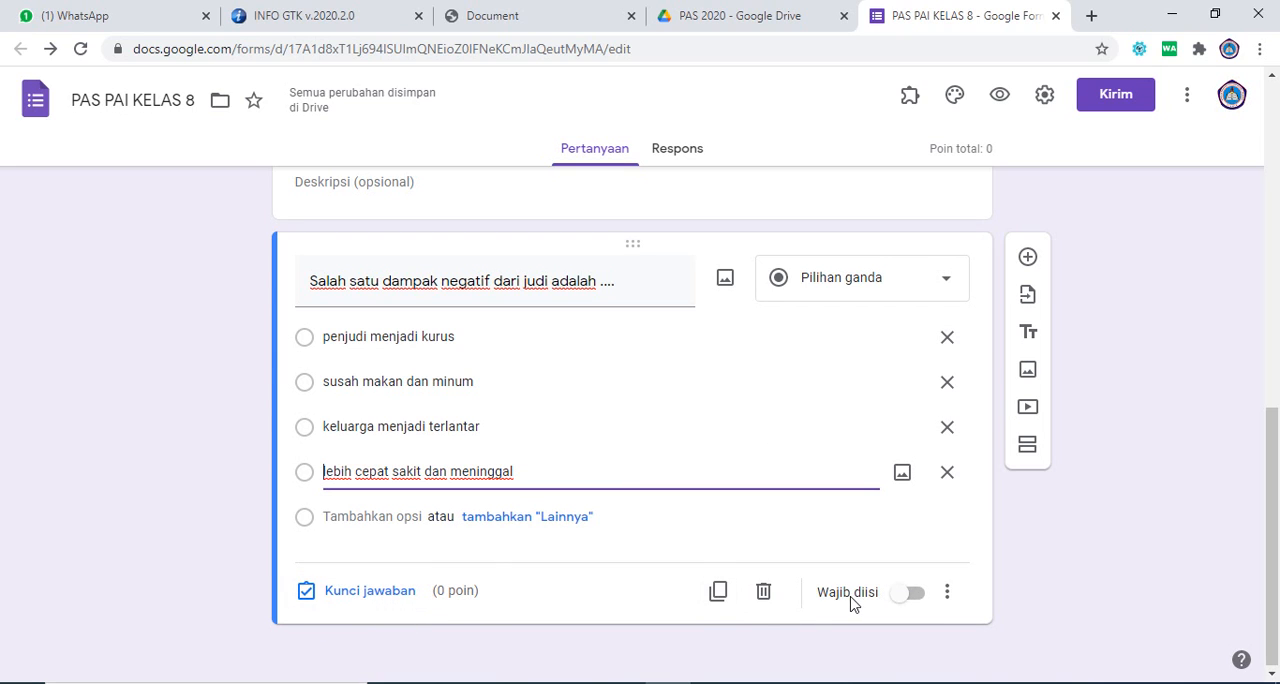
click(918, 594)
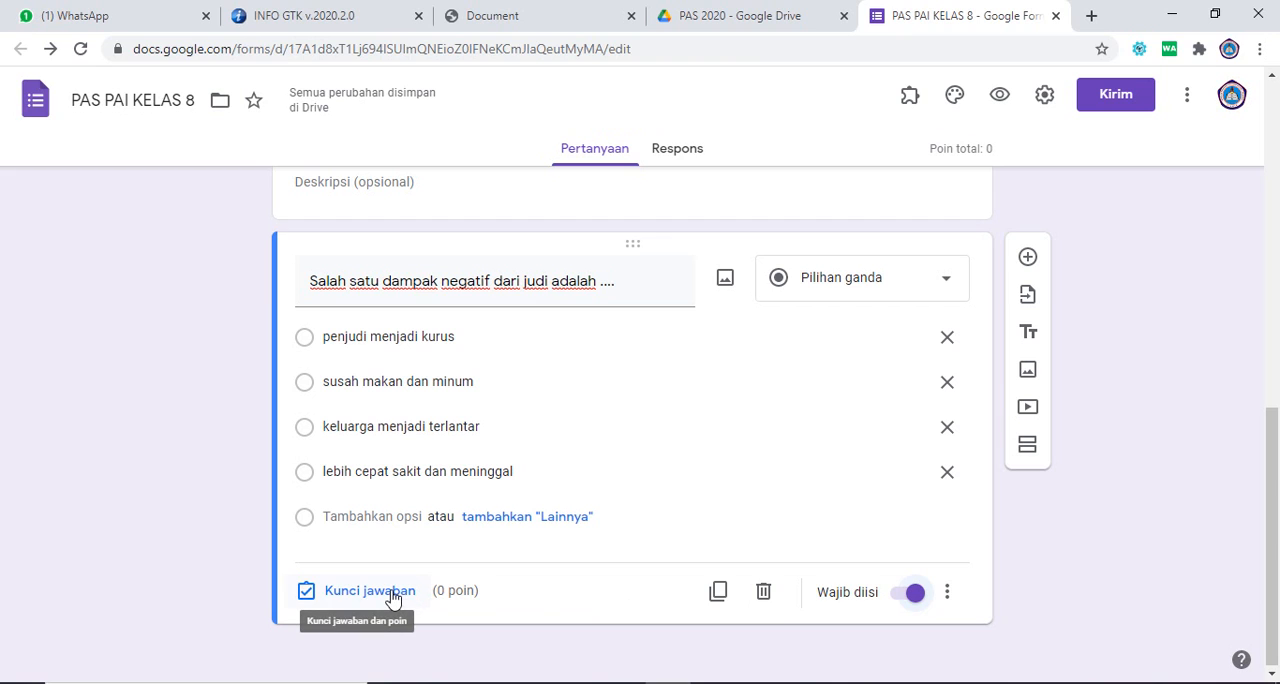
click(318, 596)
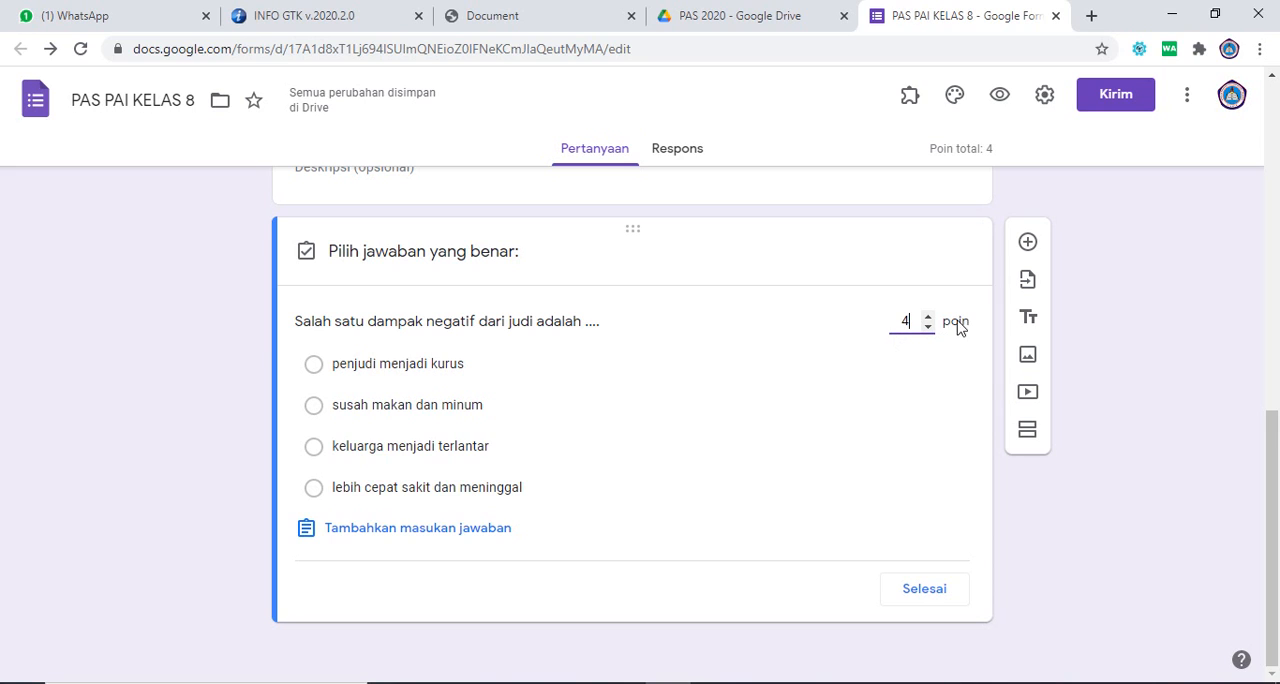
click(856, 341)
click(314, 365)
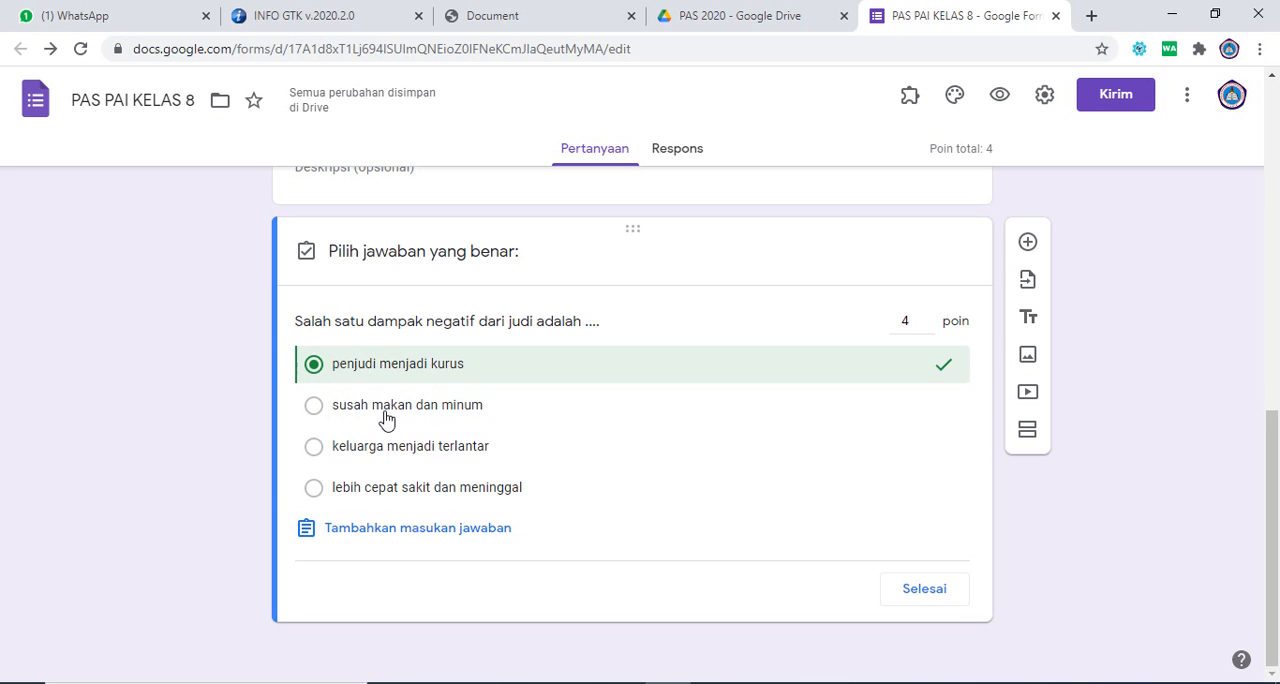
click(924, 590)
Step: Add another question to the form, and snip question 9's verse table with its question text from page 33 of the PDF using Snipping Tool
mouse_move(1268, 472)
mouse_down()
mouse_move(1268, 438)
mouse_move(1268, 487)
mouse_up()
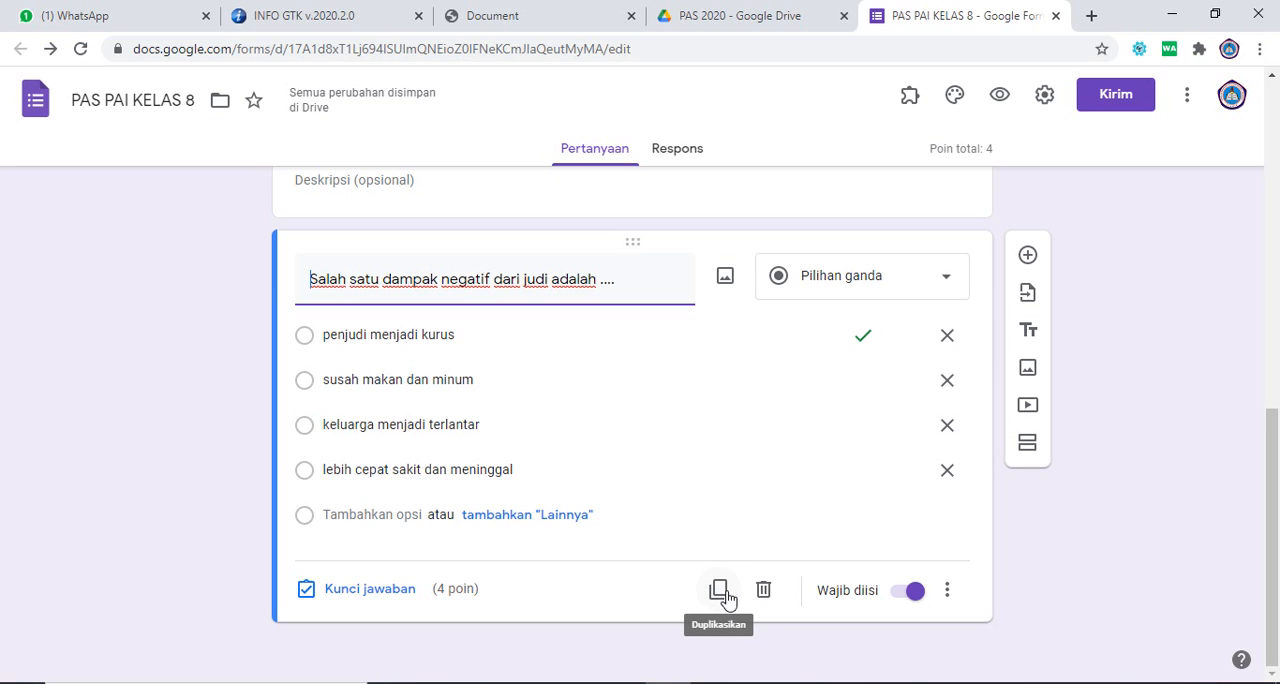
click(1028, 258)
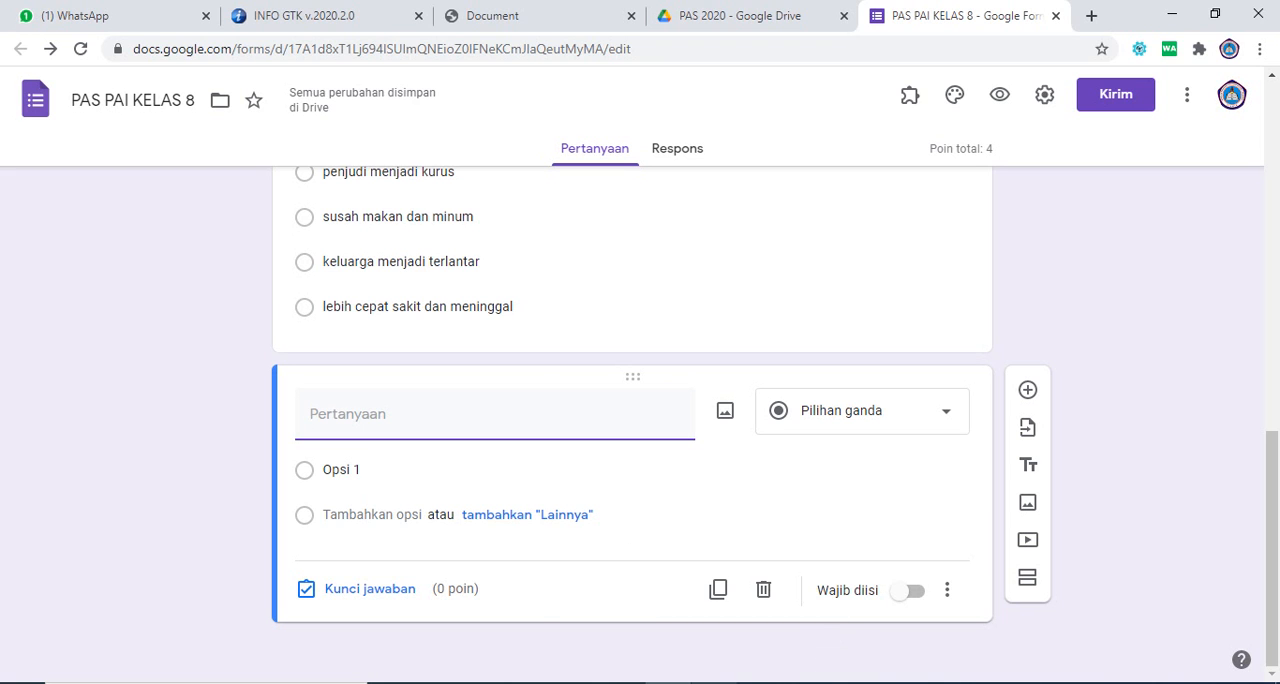
key(alt+Tab)
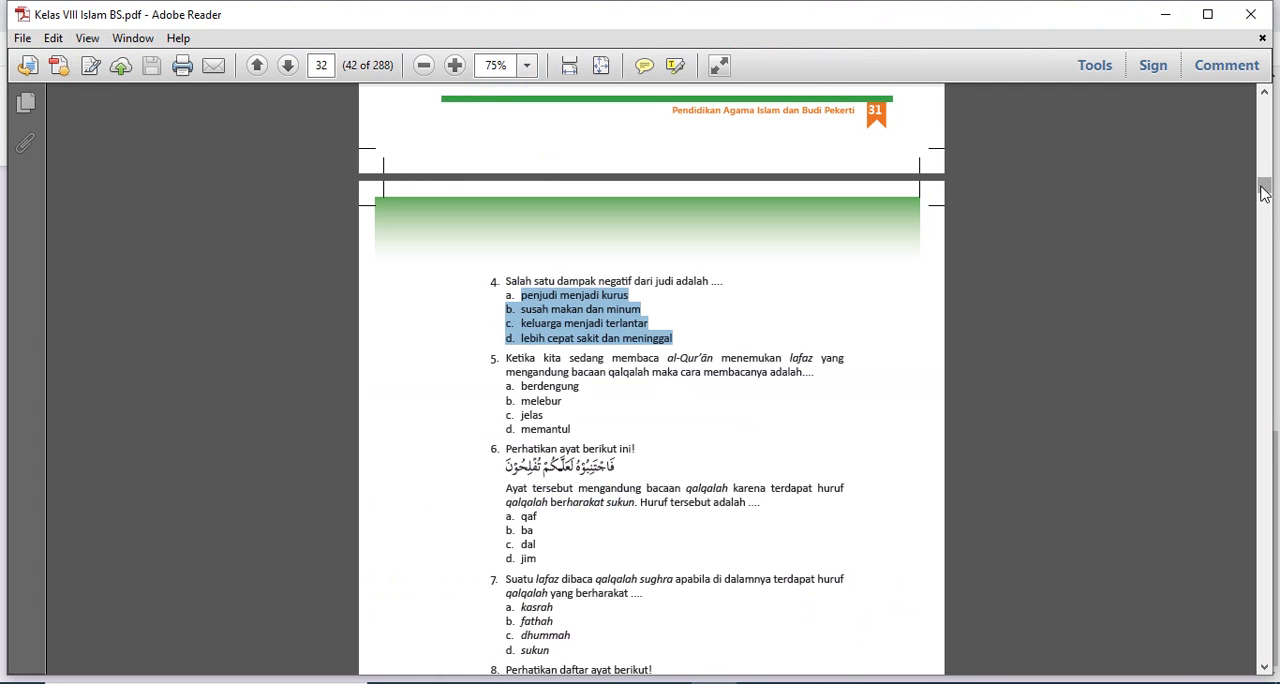
drag(1263, 193, 1263, 195)
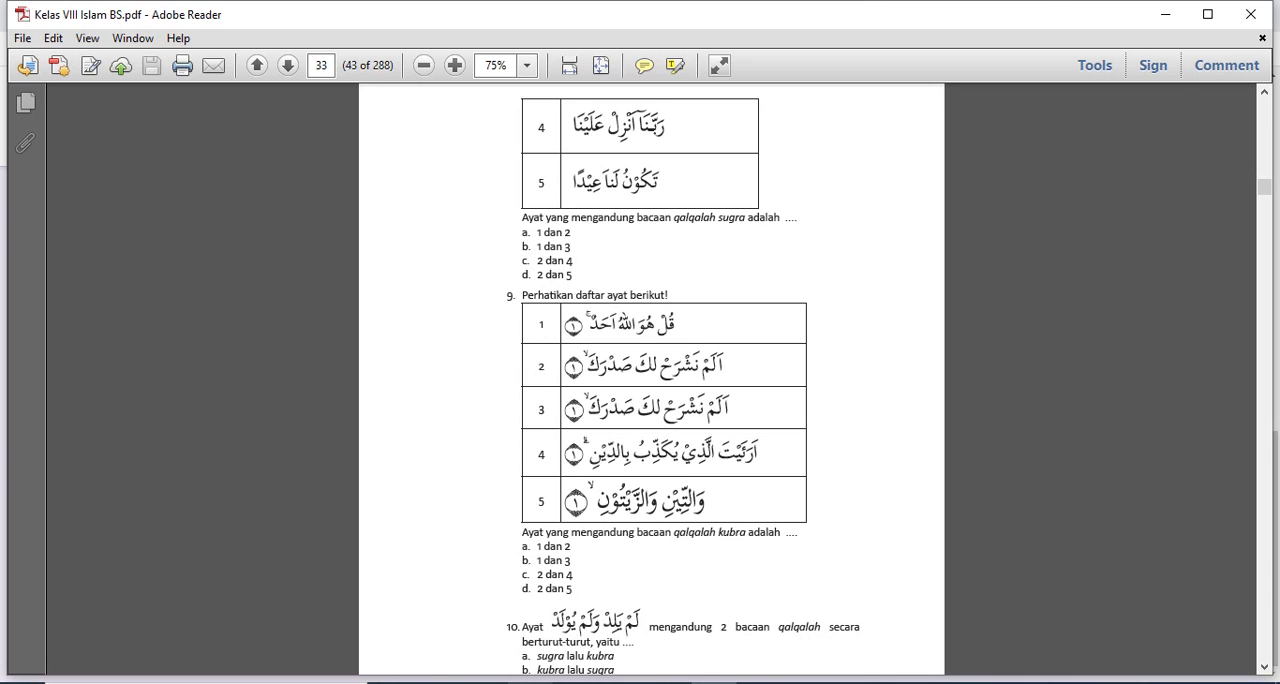
click(760, 681)
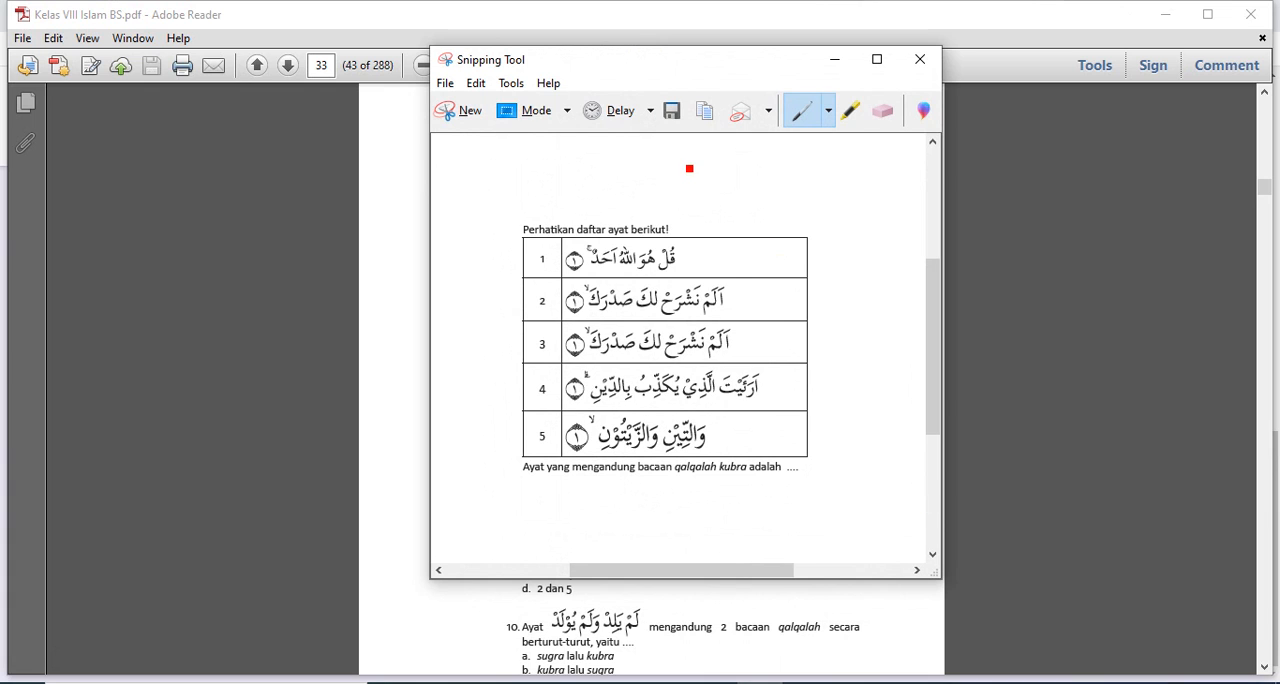
drag(563, 63, 920, 68)
click(820, 116)
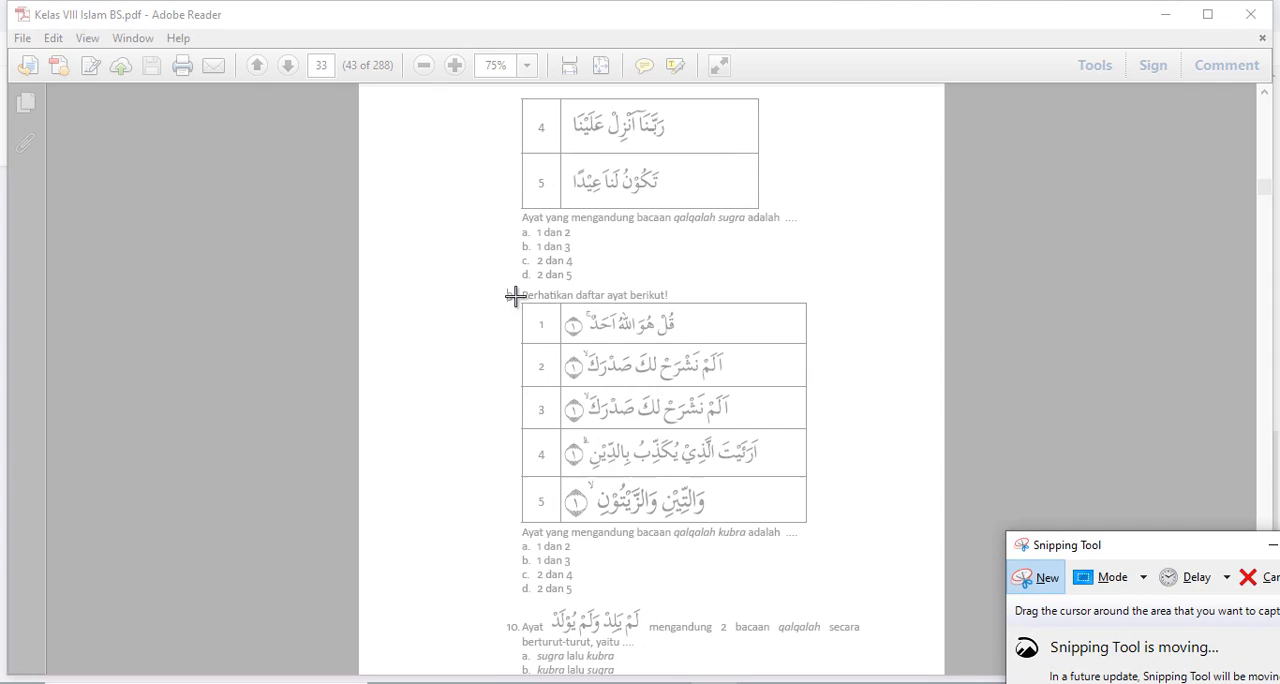
drag(519, 287, 820, 540)
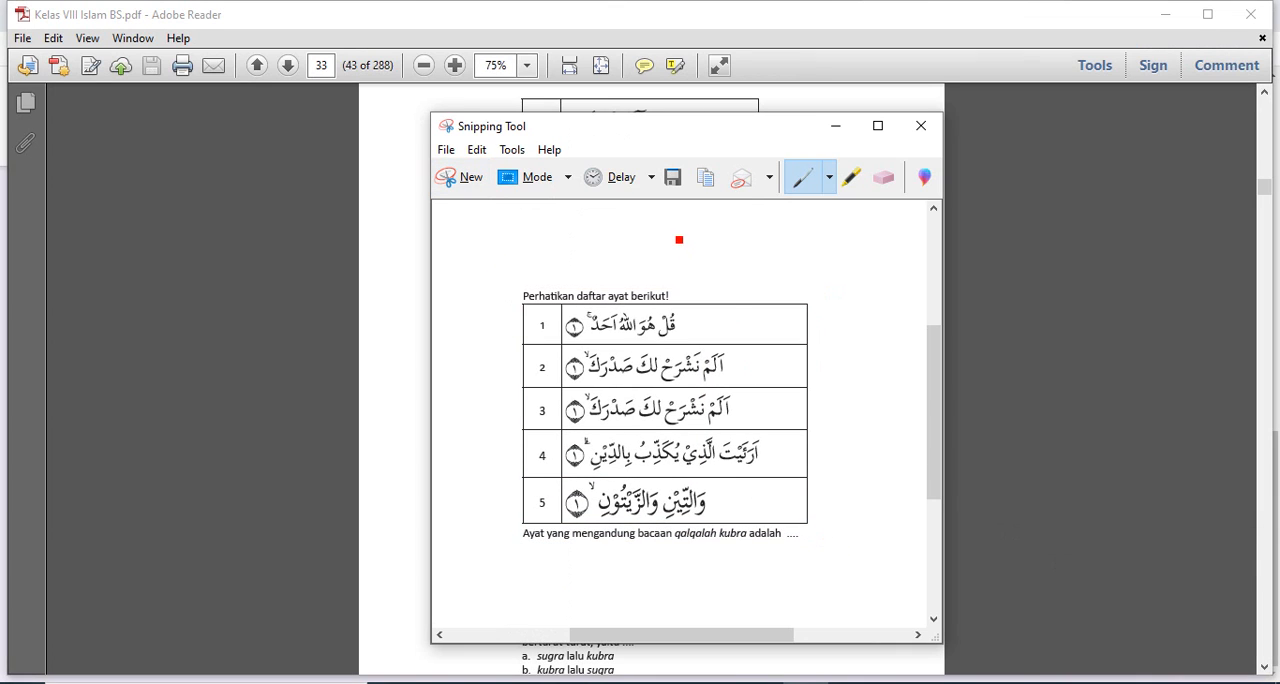
Step: Save the snip as a JPEG file named "SOAL NO 9" in the Pictures folder
click(672, 178)
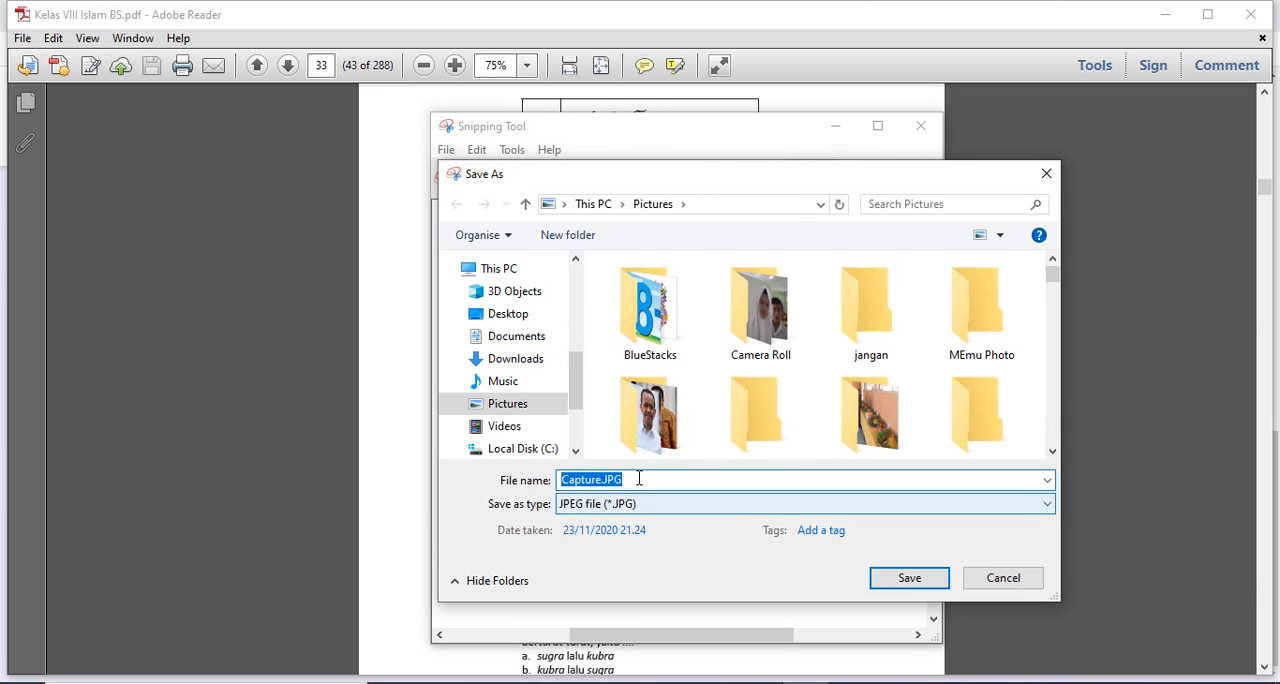
text(SOAL )
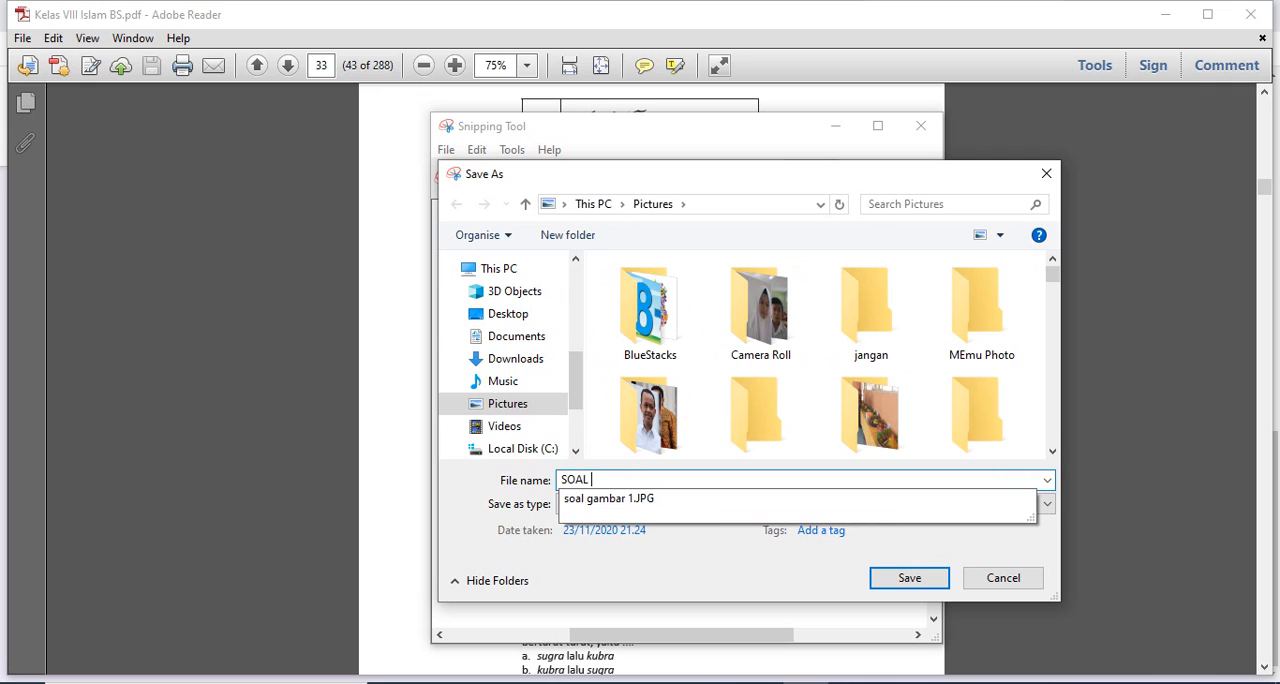
text(NO 9)
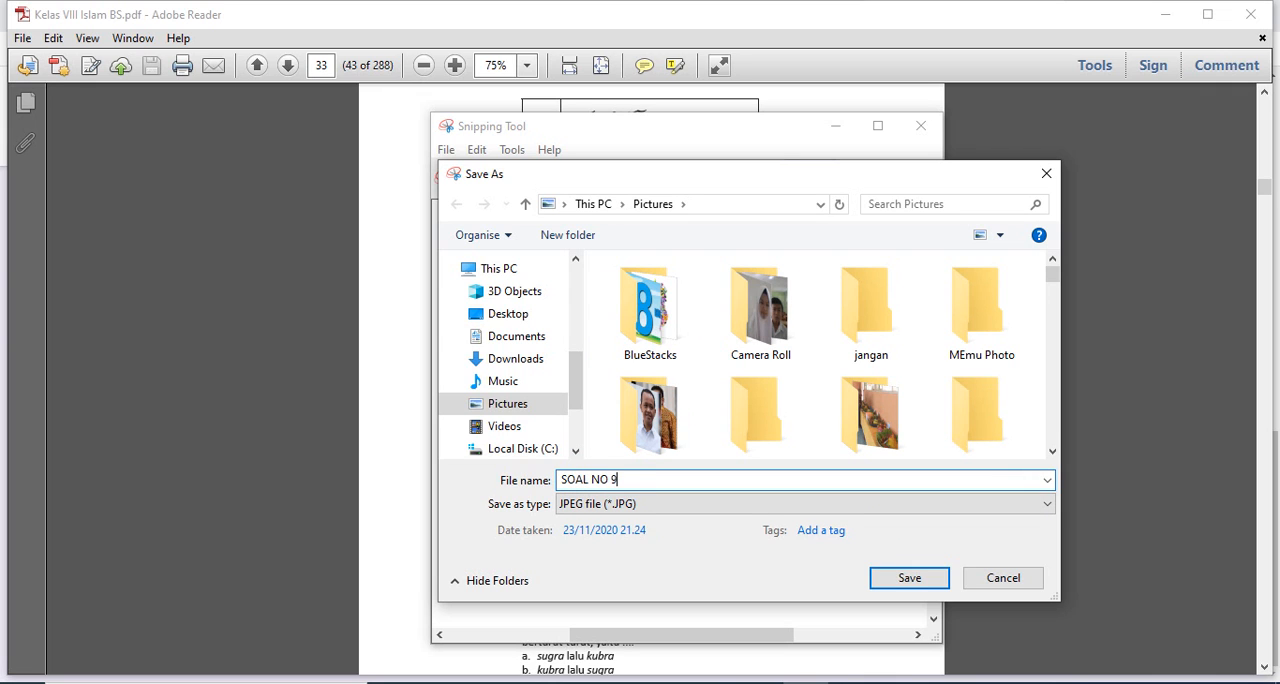
click(910, 578)
Step: Return to the form and insert the image "SOAL NO 9.JPG" from the Pictures folder into the new question
click(666, 682)
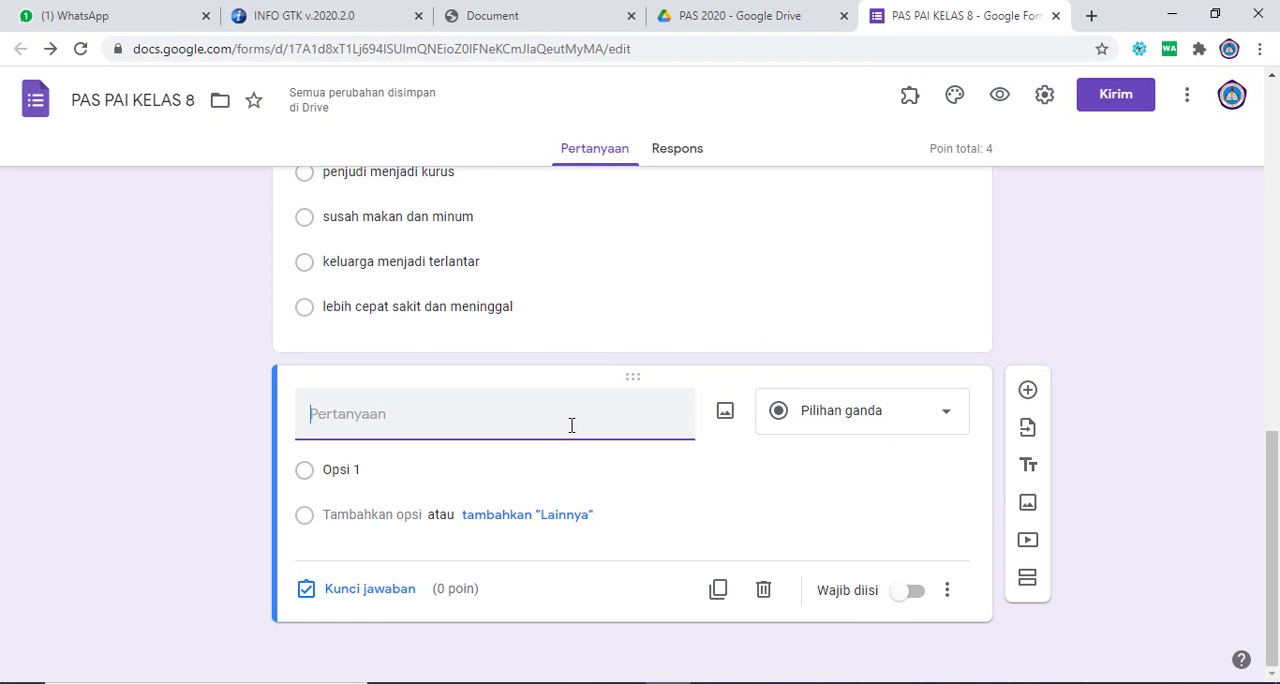
click(725, 414)
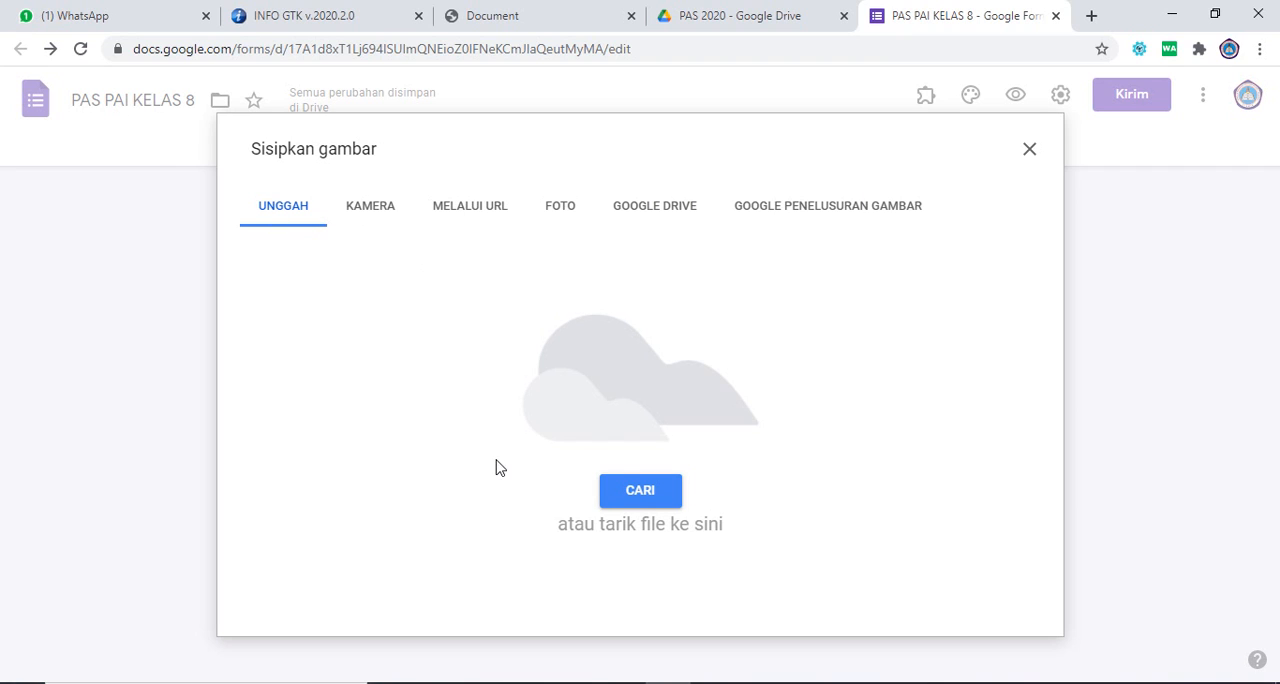
click(640, 491)
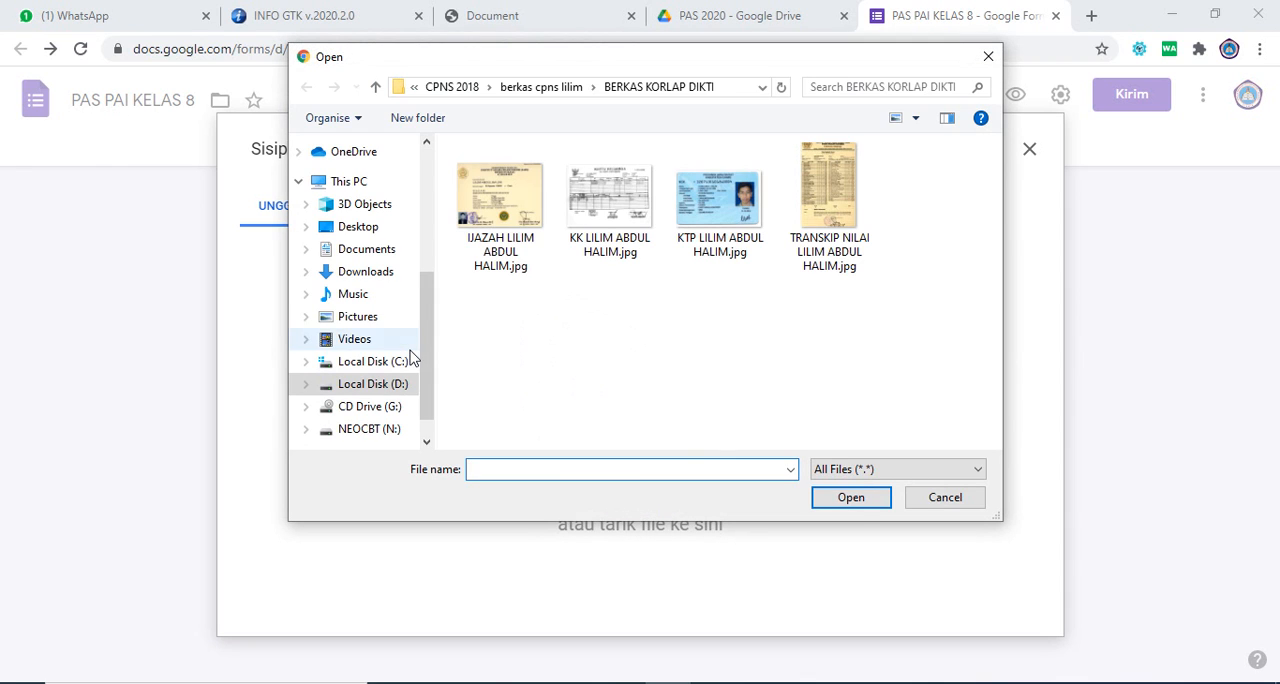
click(357, 316)
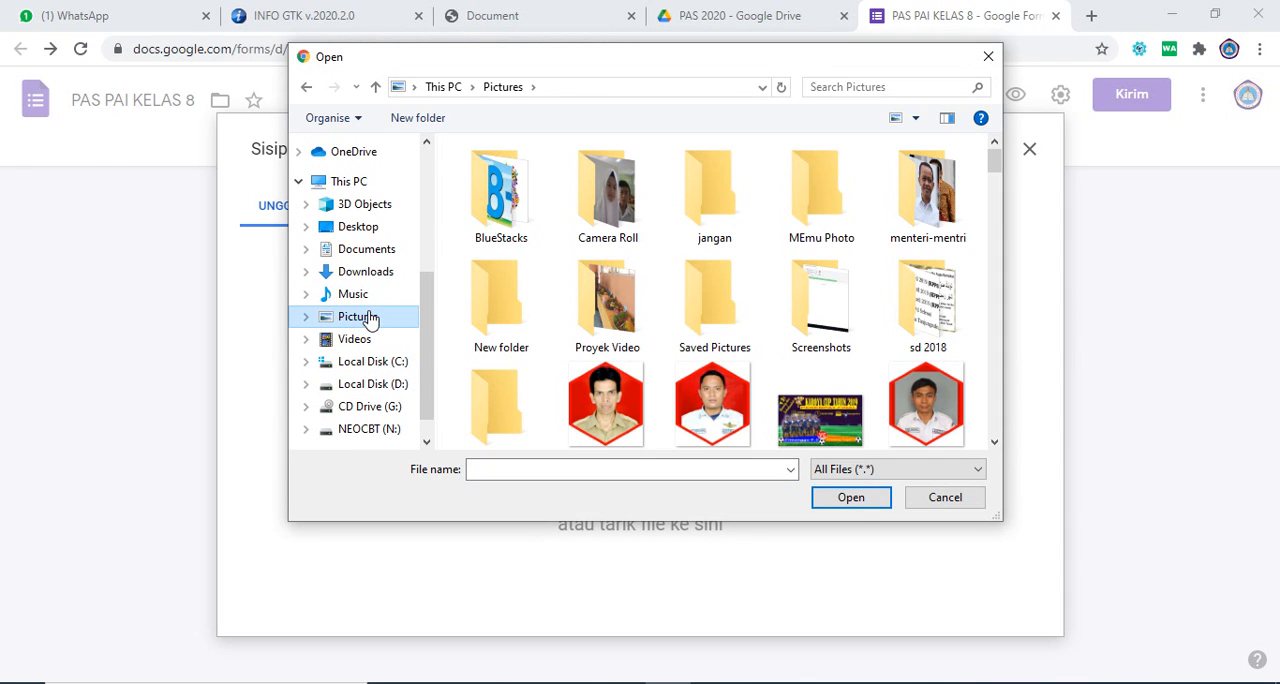
click(953, 276)
key(s)
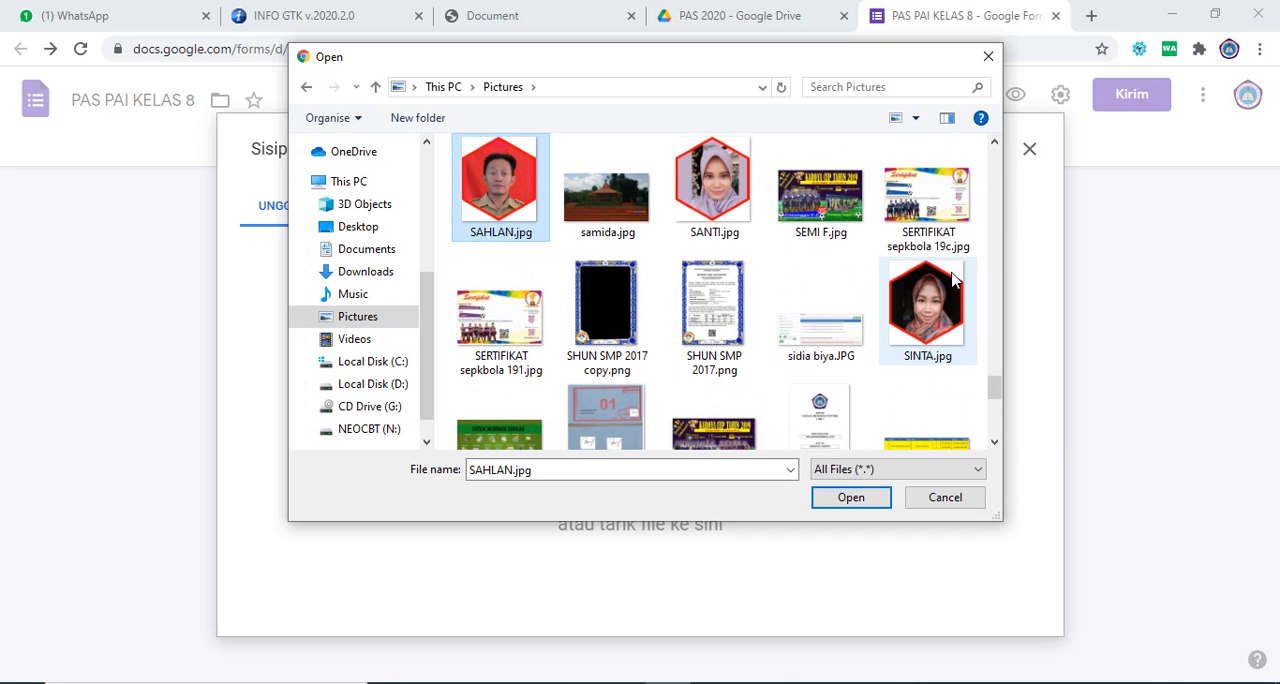
key(s)
key(s)
key(s)
key(s)
key(s)
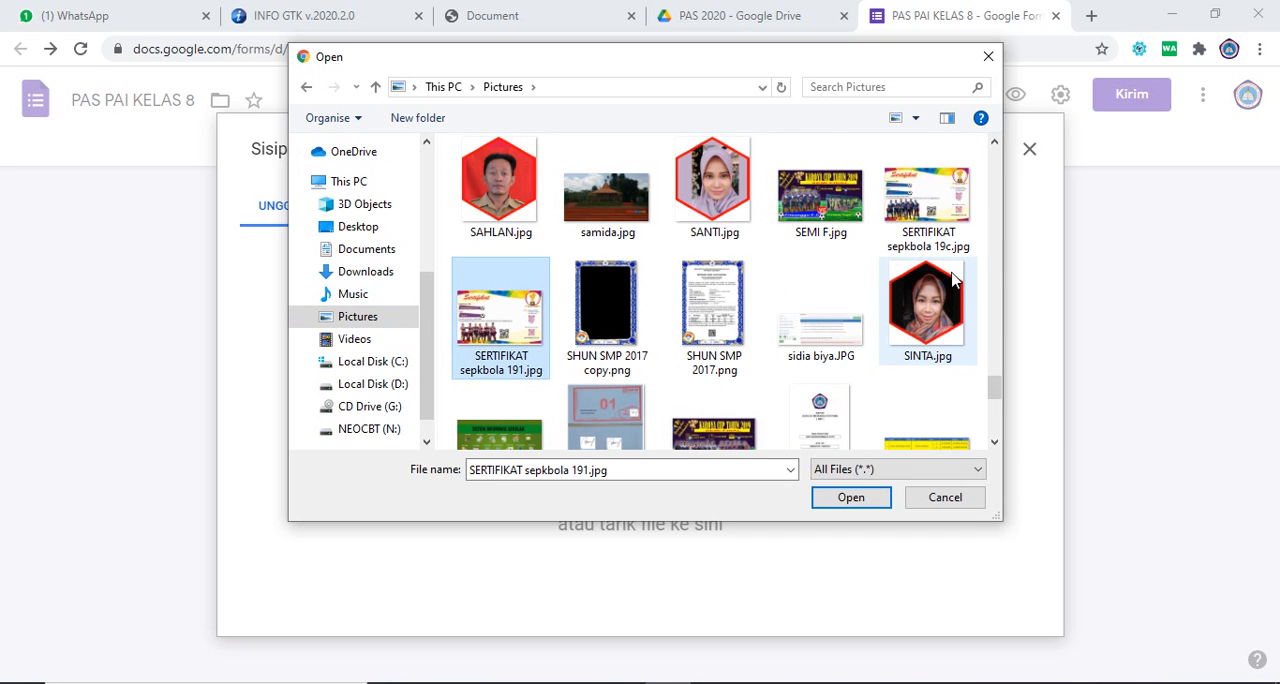
key(s)
key(s)
key(s)
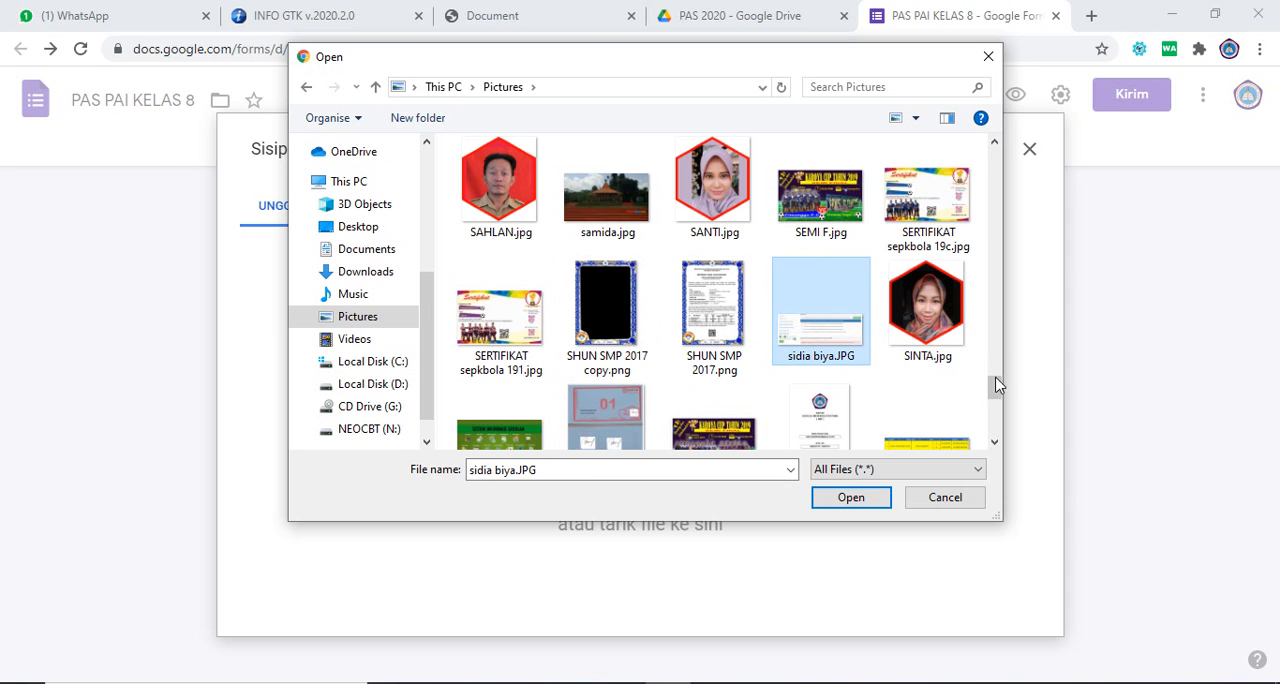
drag(997, 390, 997, 412)
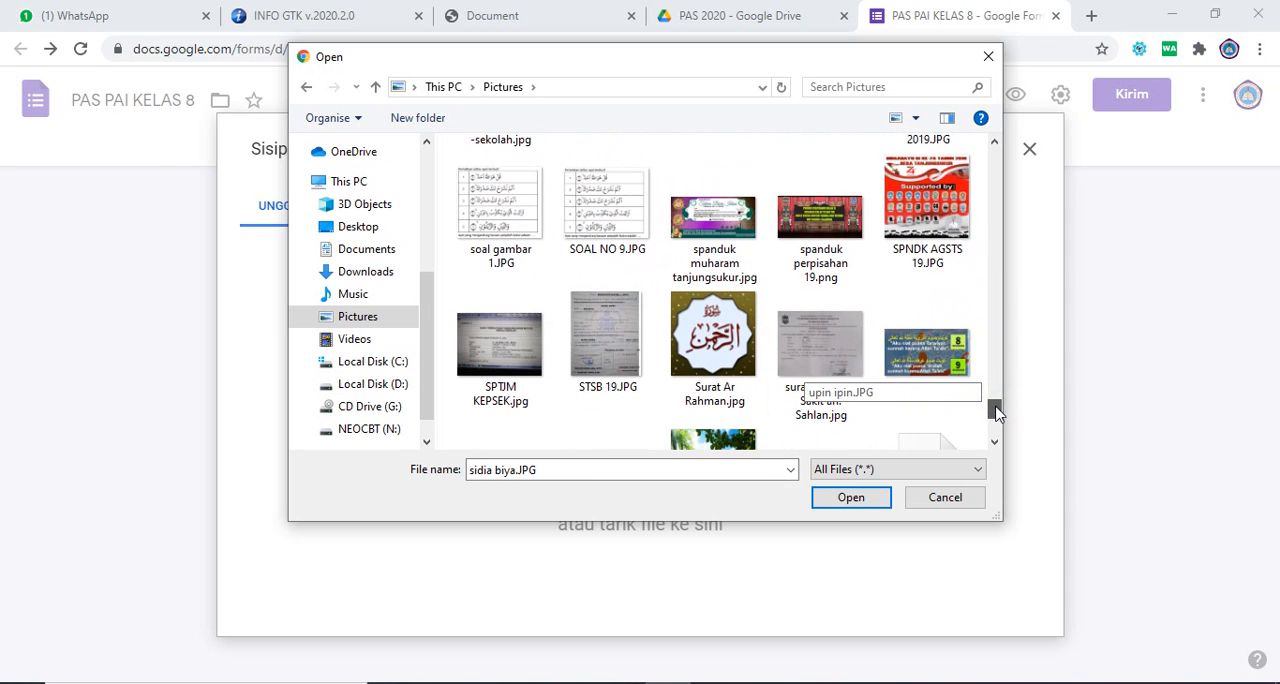
click(585, 248)
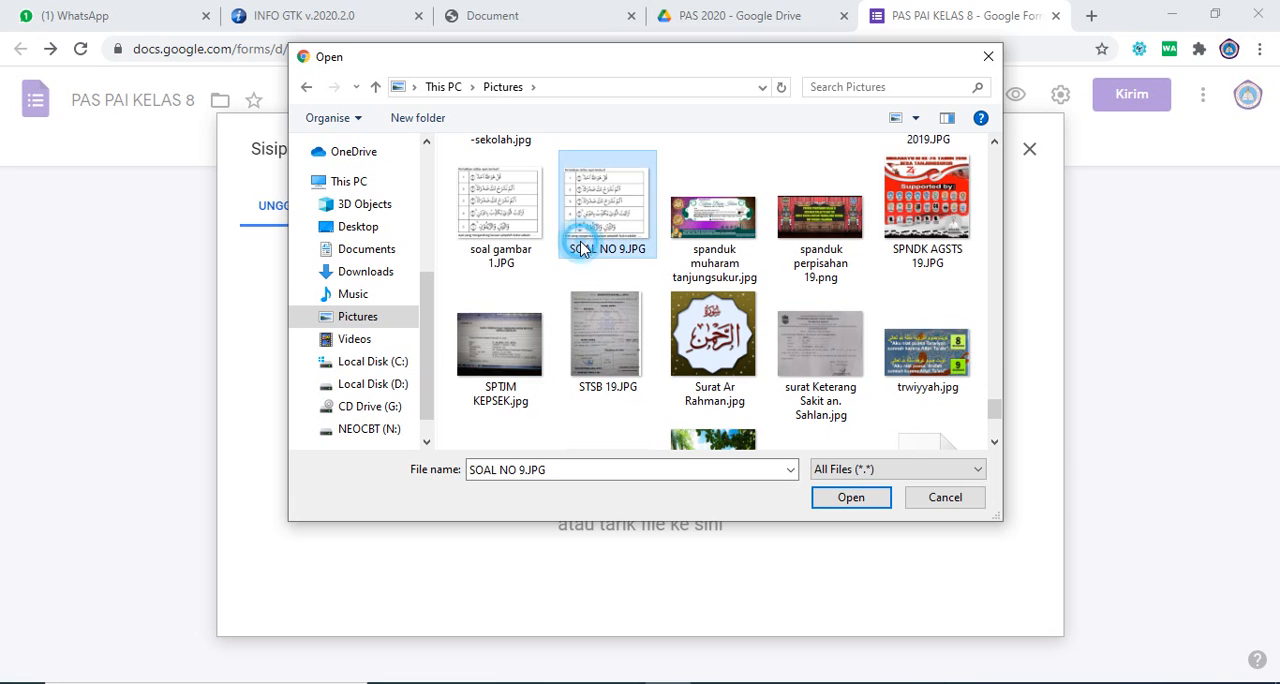
click(857, 497)
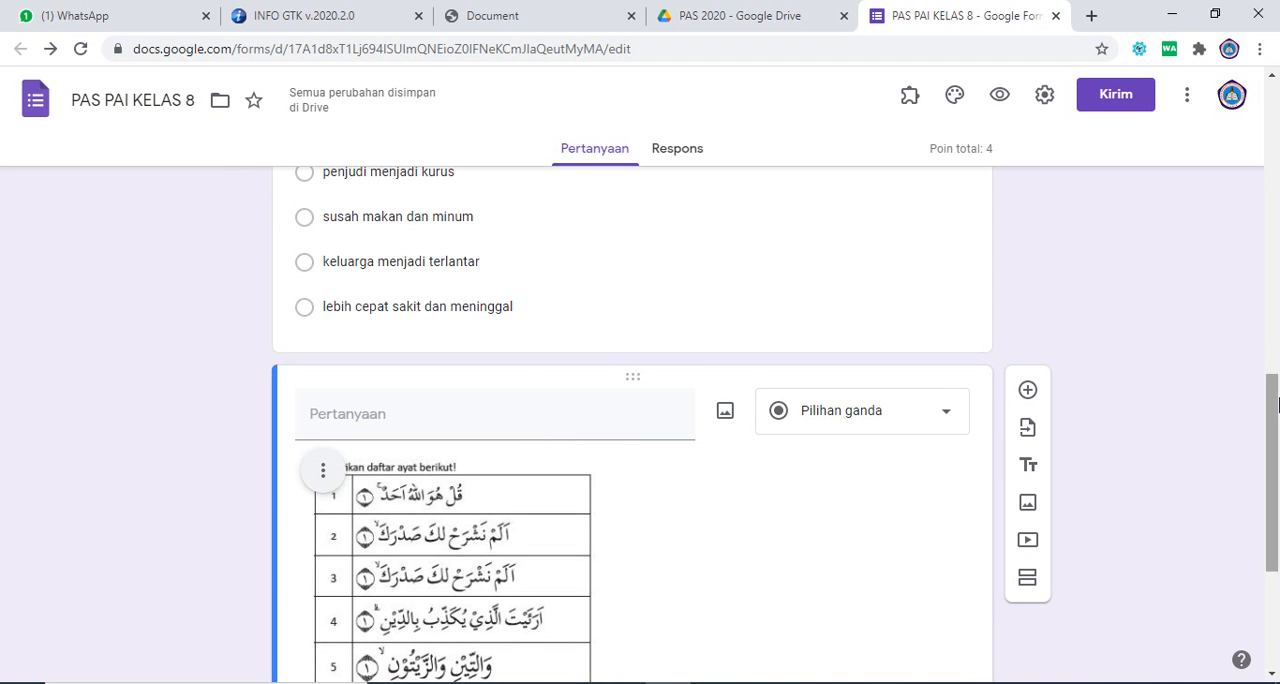
Step: Copy question 9's four answer choices from page 33 of the PDF and paste them as the image question's options
drag(1278, 421, 1278, 491)
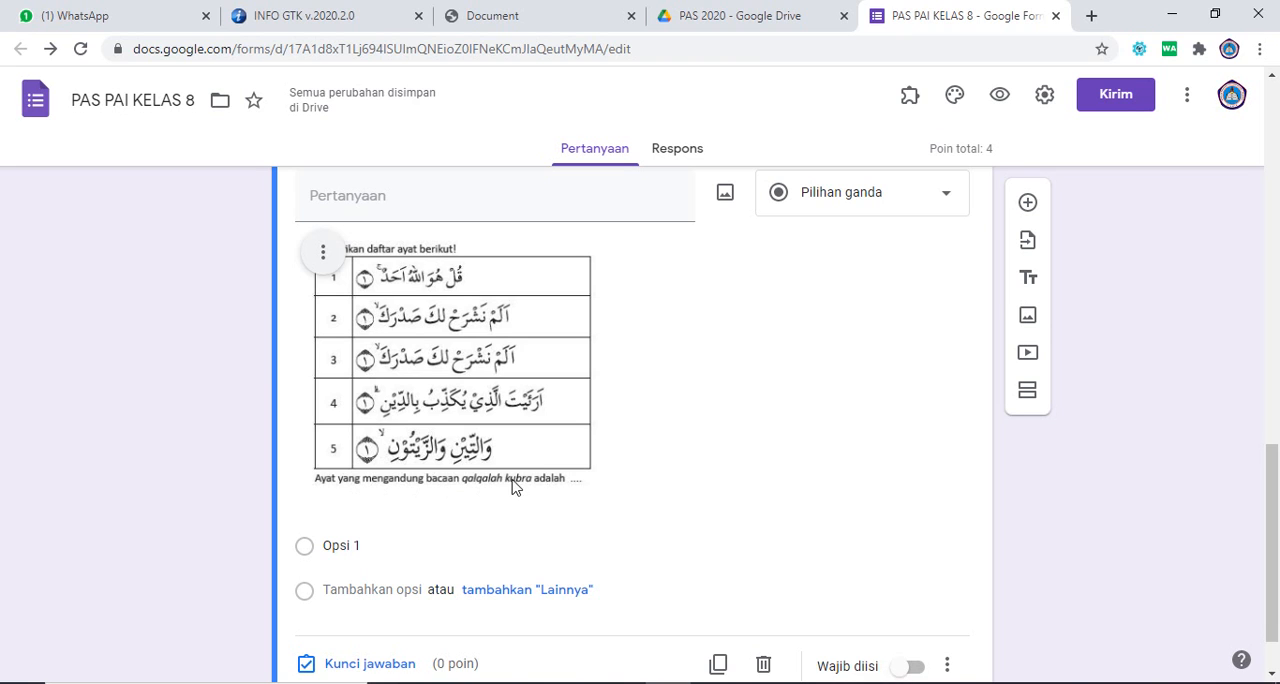
drag(1277, 476, 1277, 502)
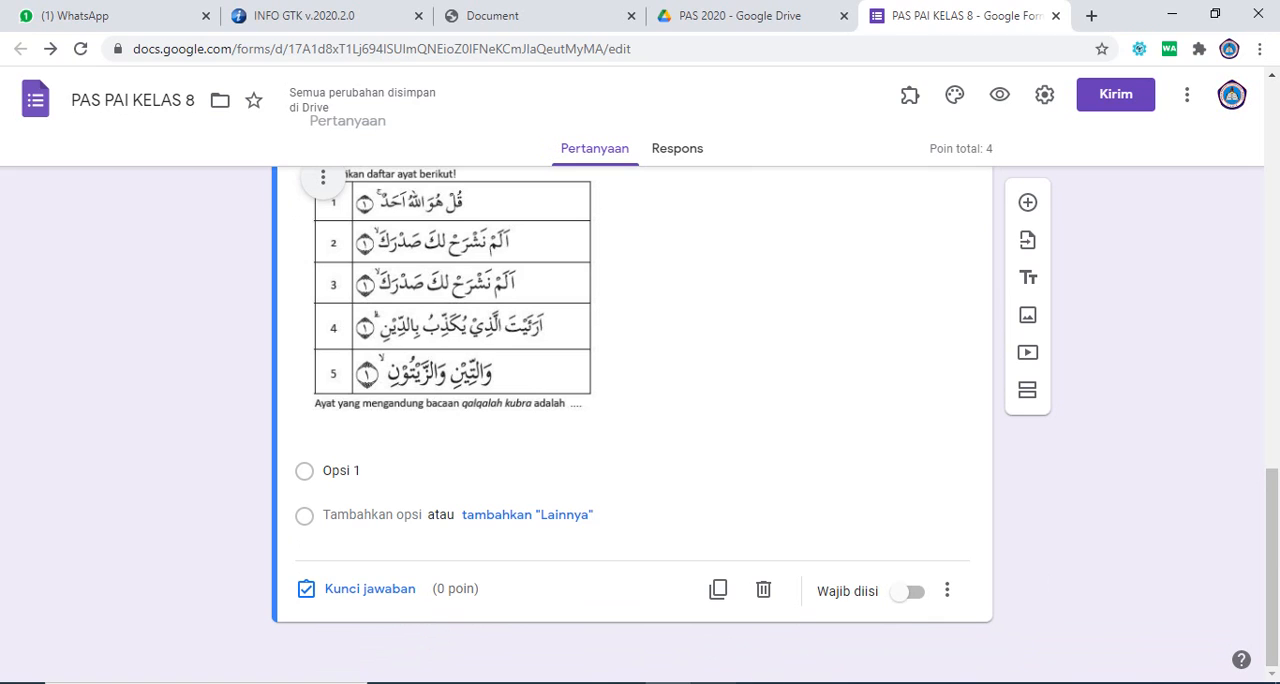
key(alt+Tab)
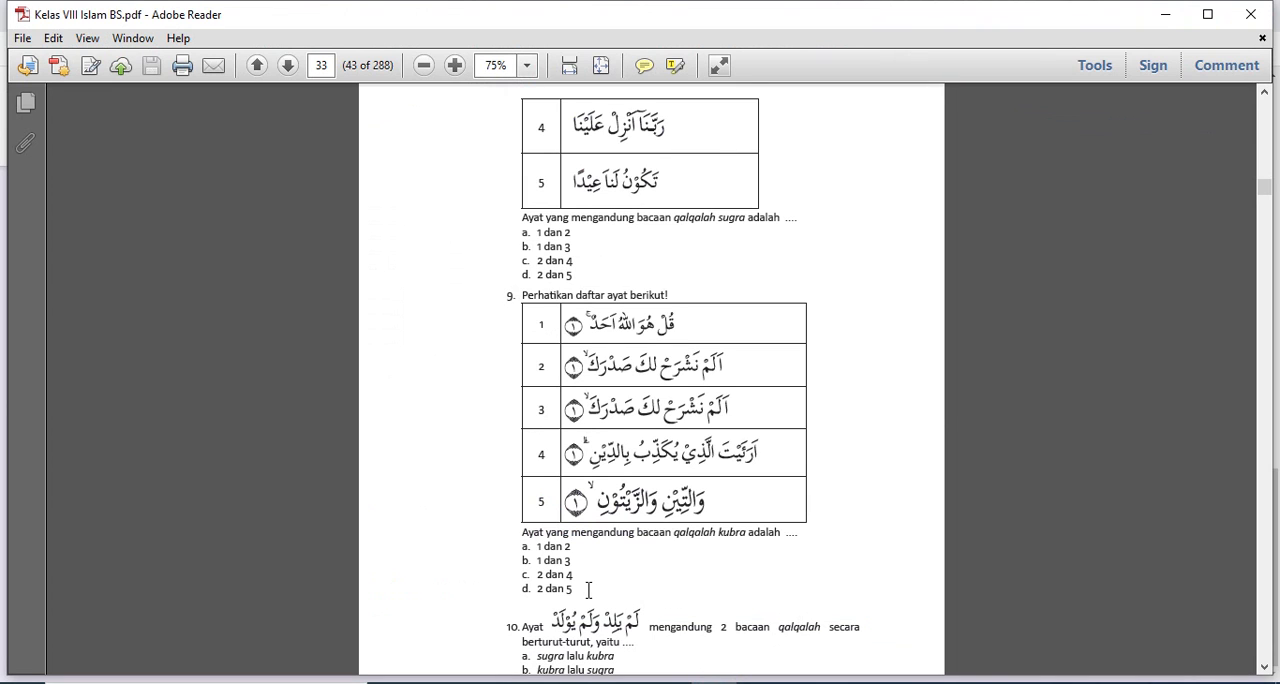
drag(575, 589, 540, 547)
key(ctrl+c)
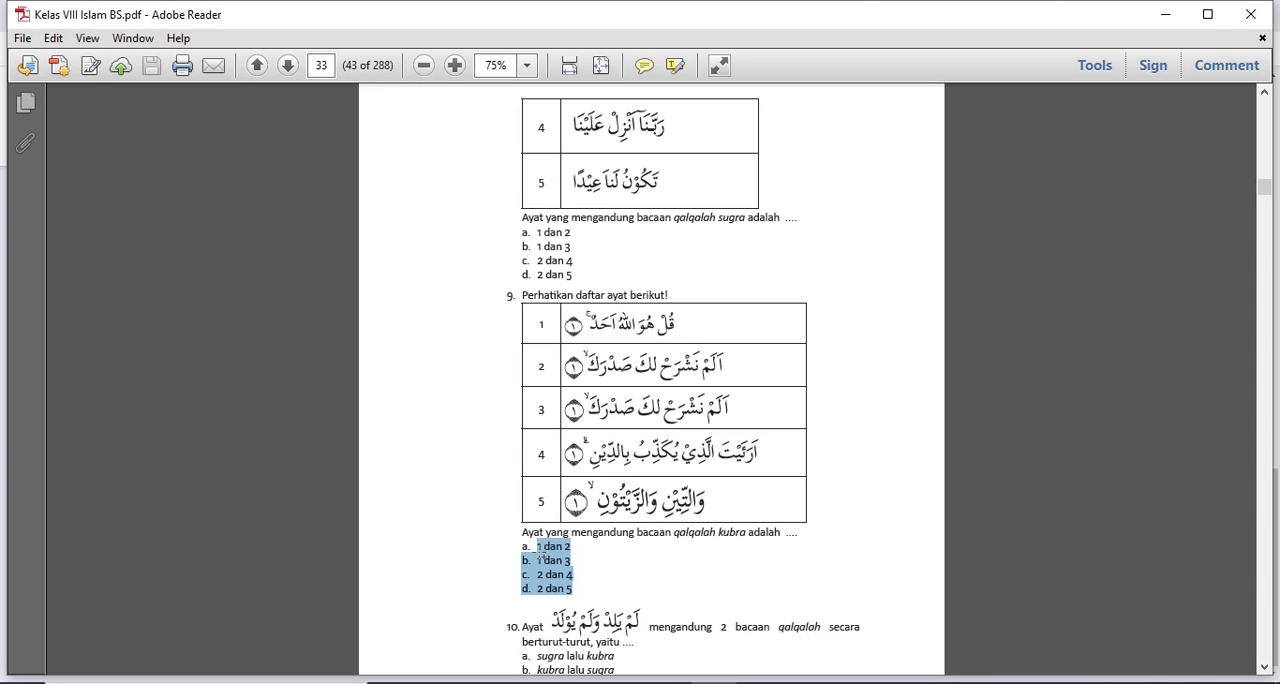
key(alt+Tab)
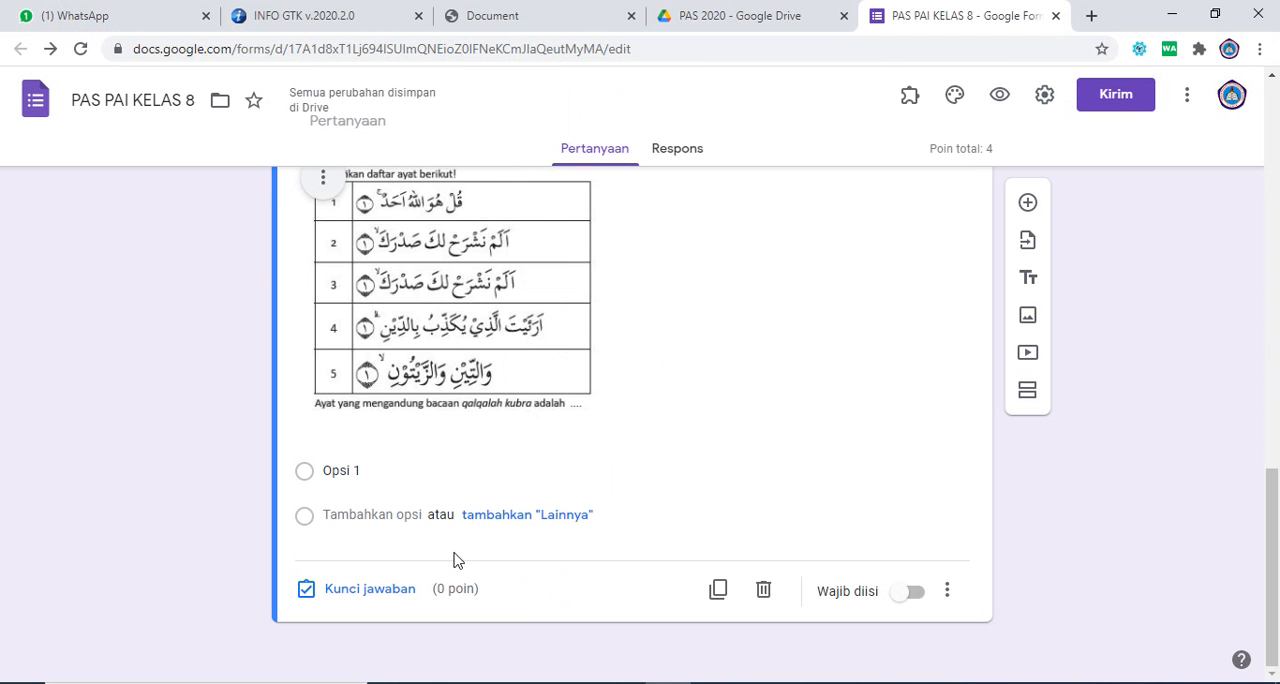
click(352, 472)
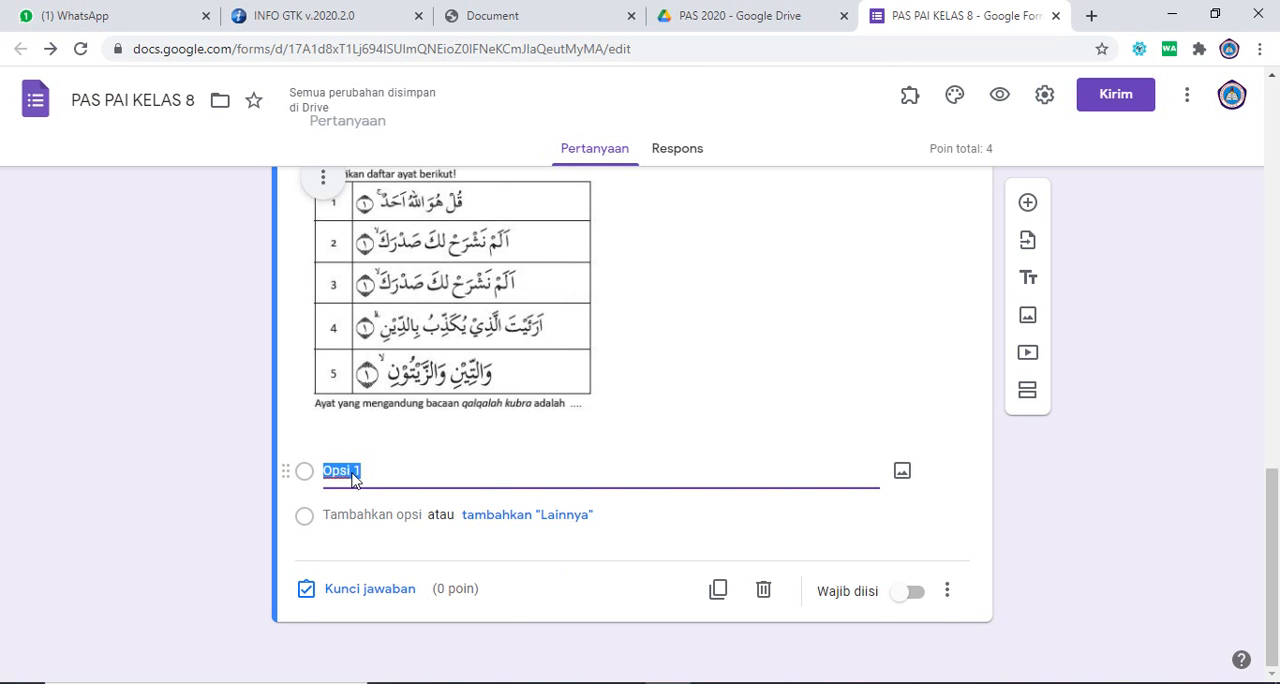
key(ctrl+v)
scroll(600, 560, down, 1)
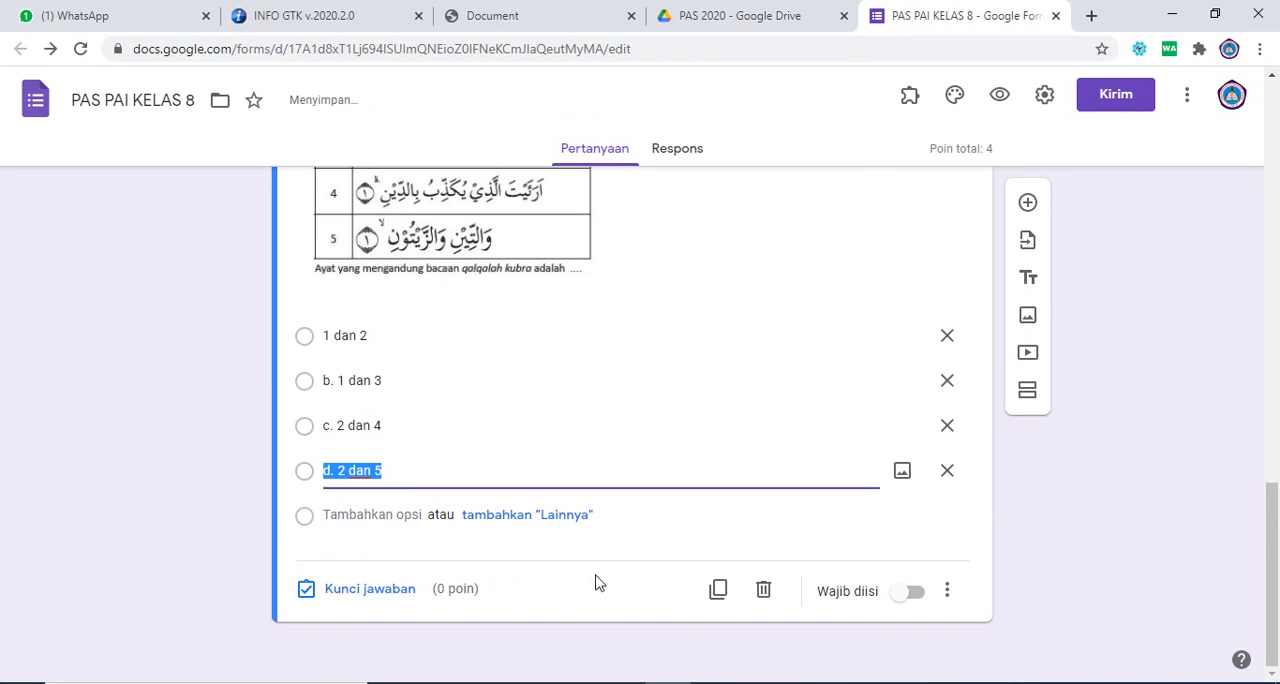
Step: Remove the leading letters "d.", "c." and "b." from the fourth, third and second options of the verse table question
key(Left)
key(shift+Right)
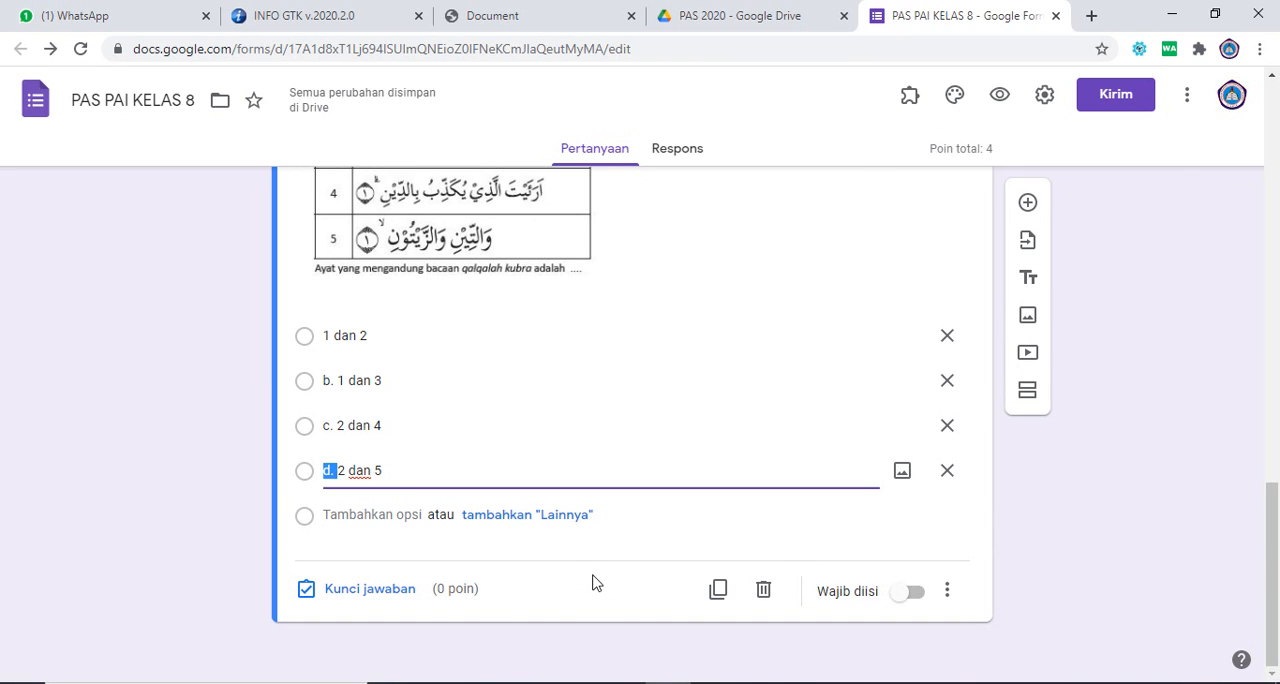
key(BackSpace)
triple_click(335, 425)
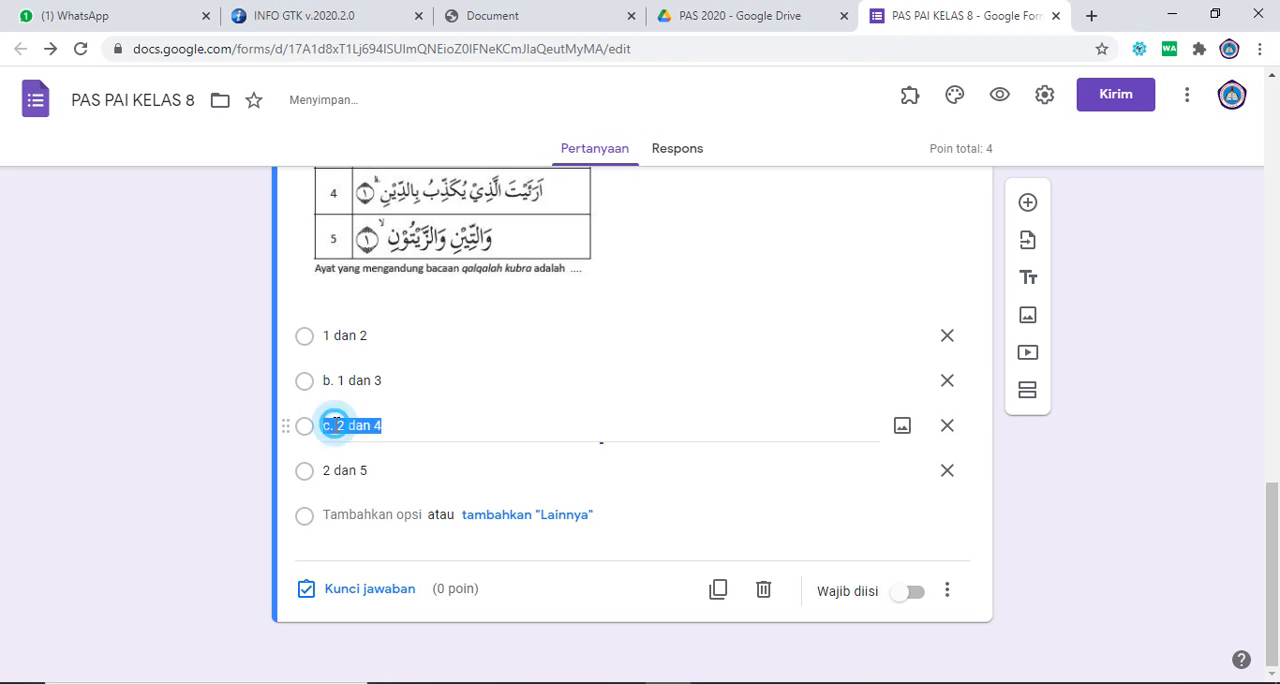
key(Left)
key(shift+Right)
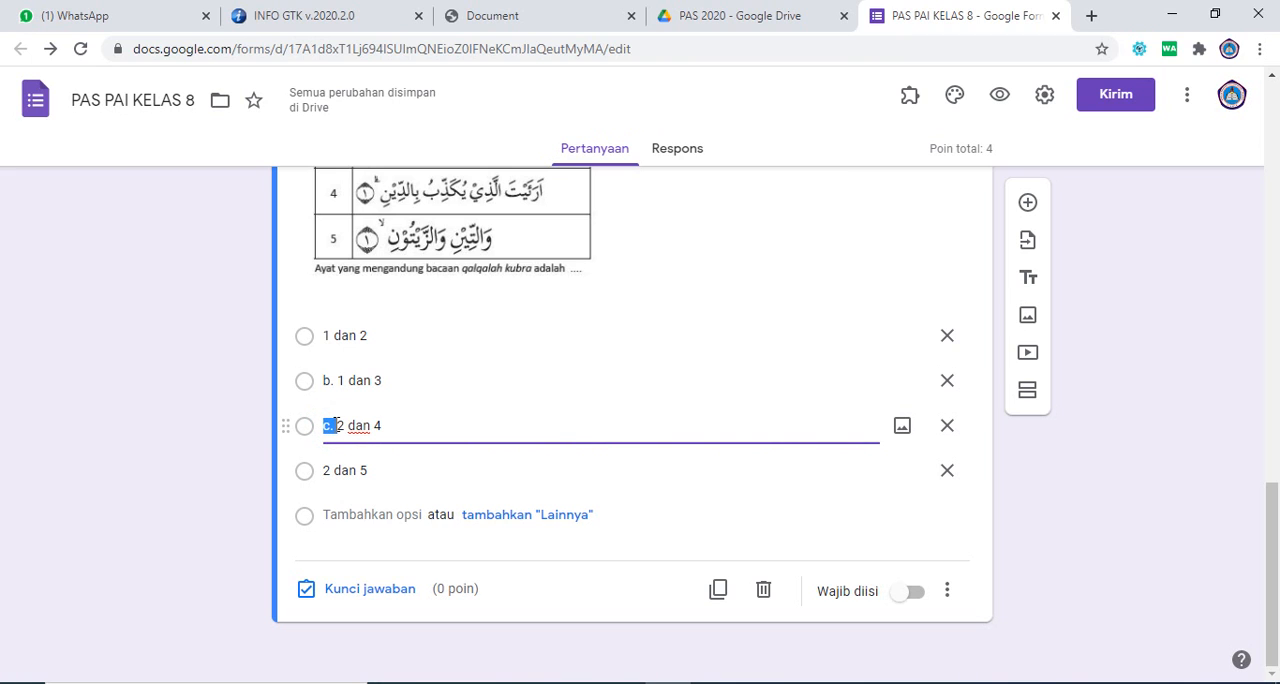
key(BackSpace)
triple_click(335, 382)
key(Left)
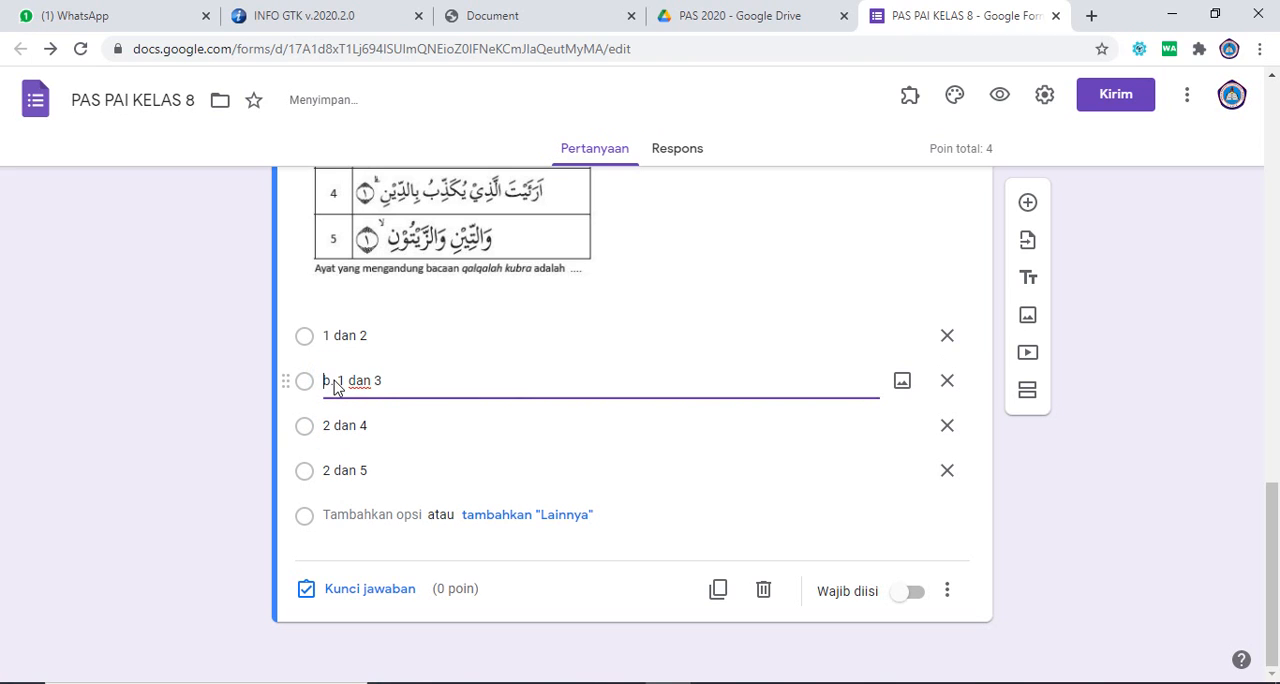
drag(336, 381, 338, 381)
key(BackSpace)
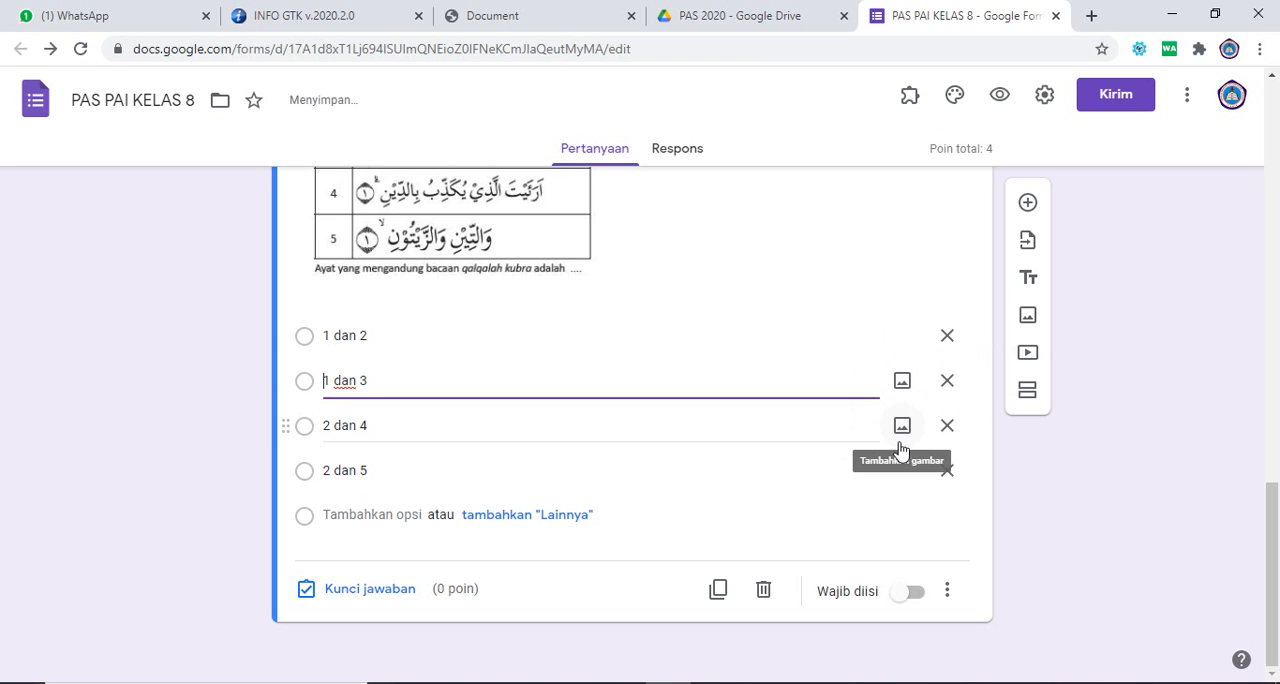
Step: Set the verse table question's answer key to "1 dan 3" worth 6 points and make the question required (Wajib diisi)
click(368, 592)
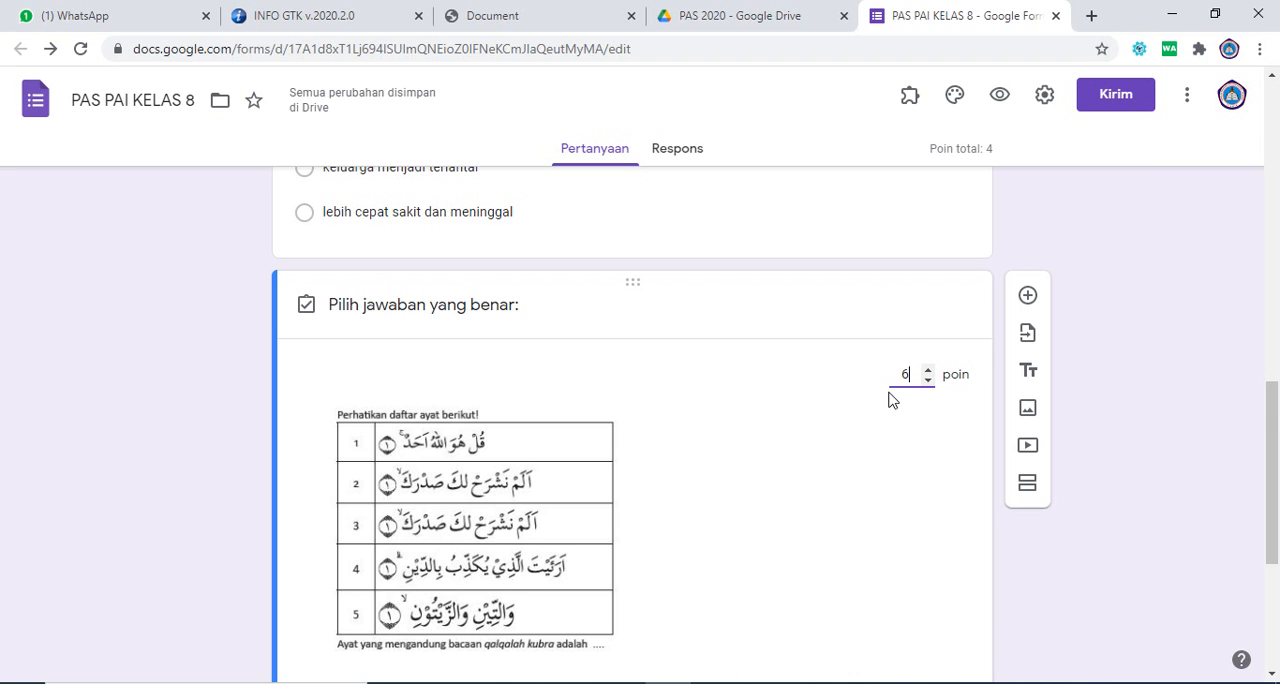
drag(1274, 428, 1275, 510)
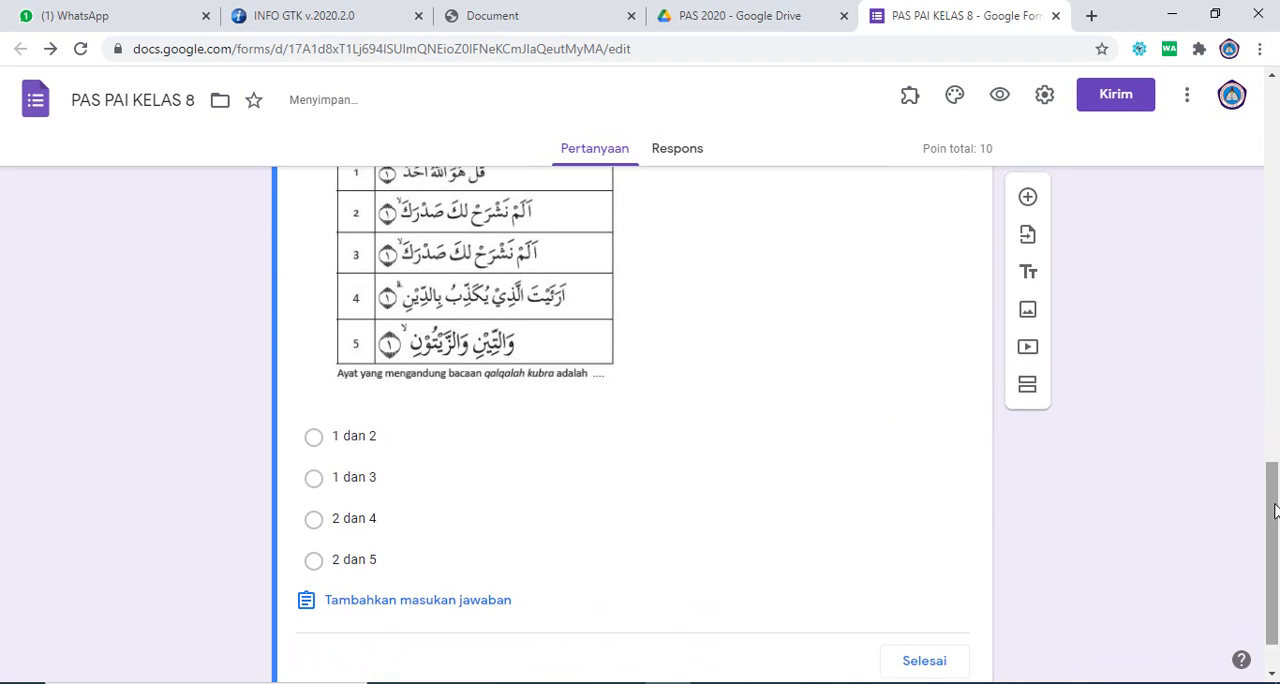
click(314, 481)
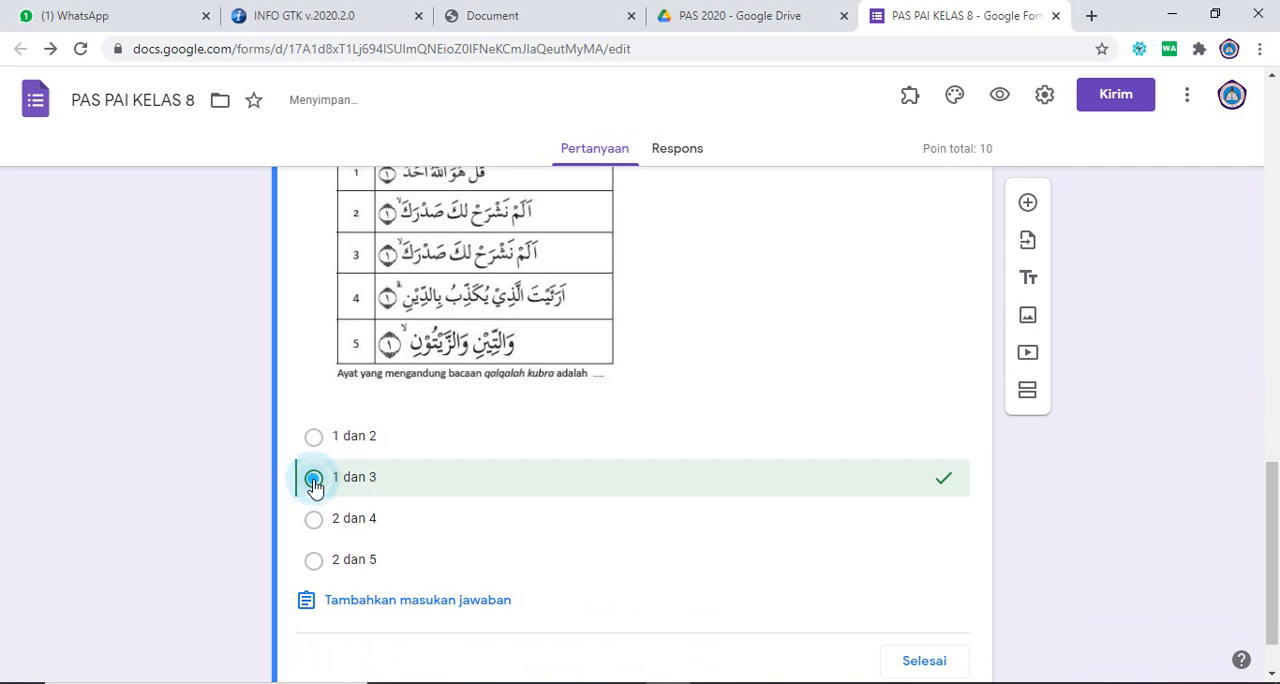
drag(1270, 510, 1275, 585)
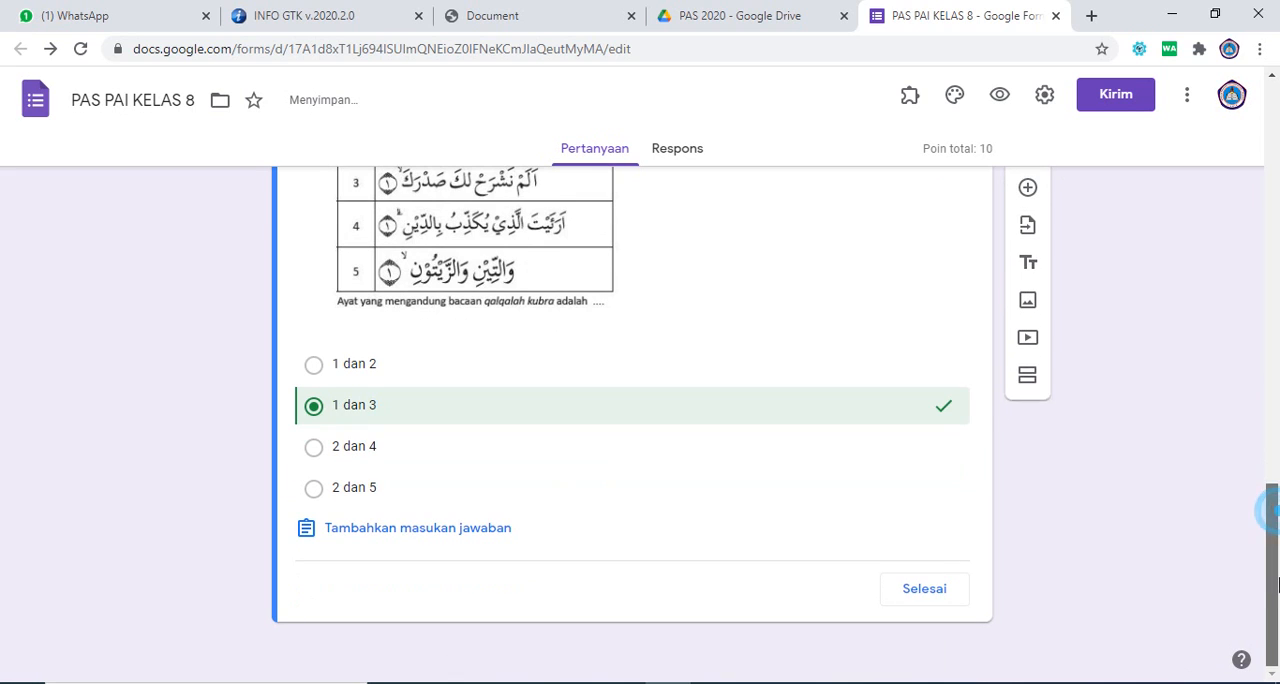
click(930, 596)
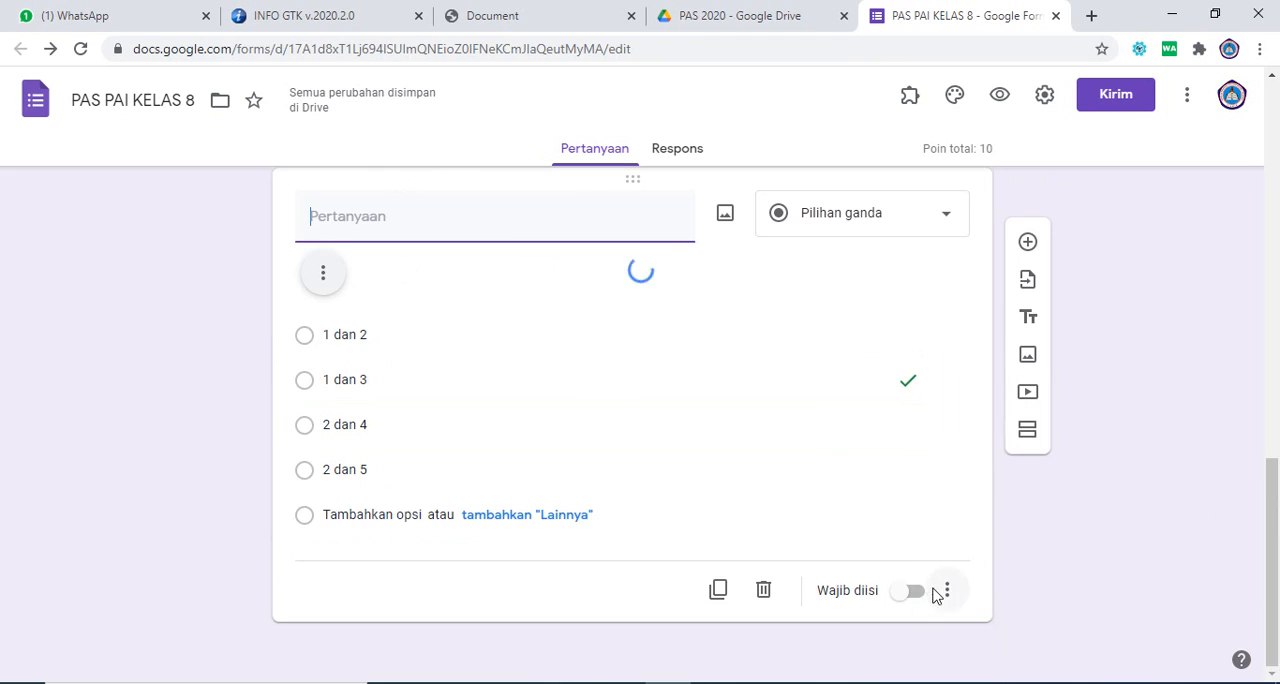
drag(1270, 450, 1275, 583)
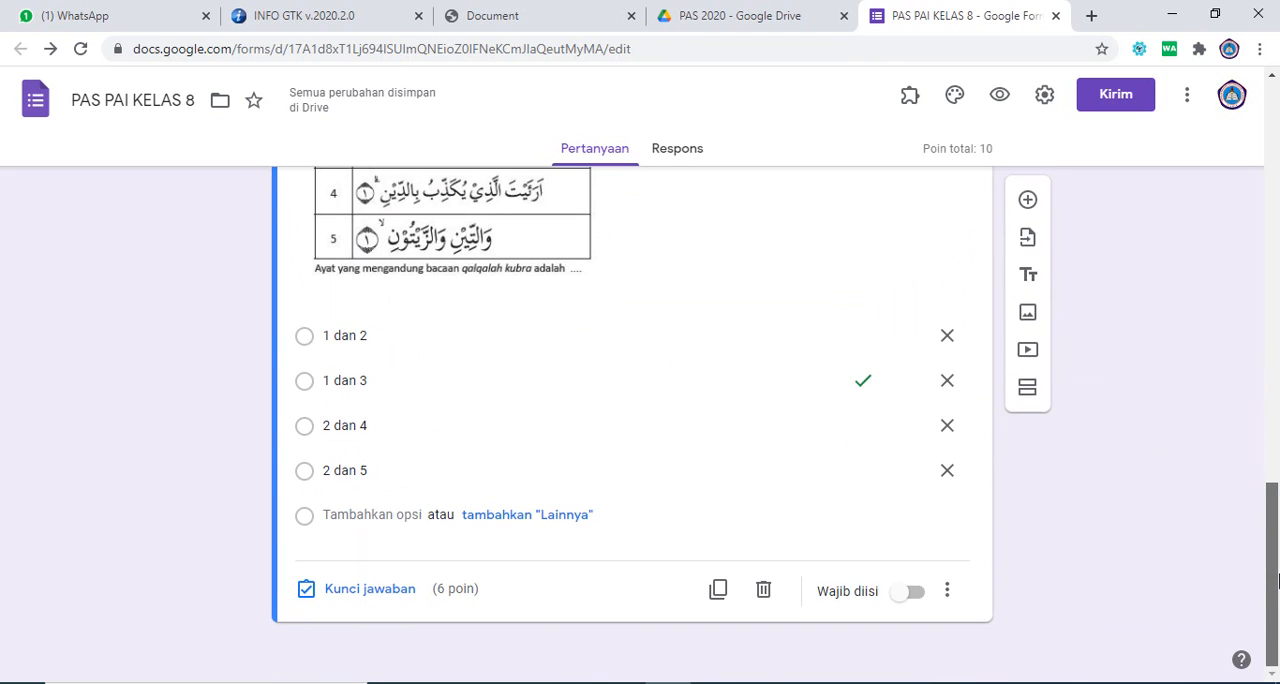
click(916, 594)
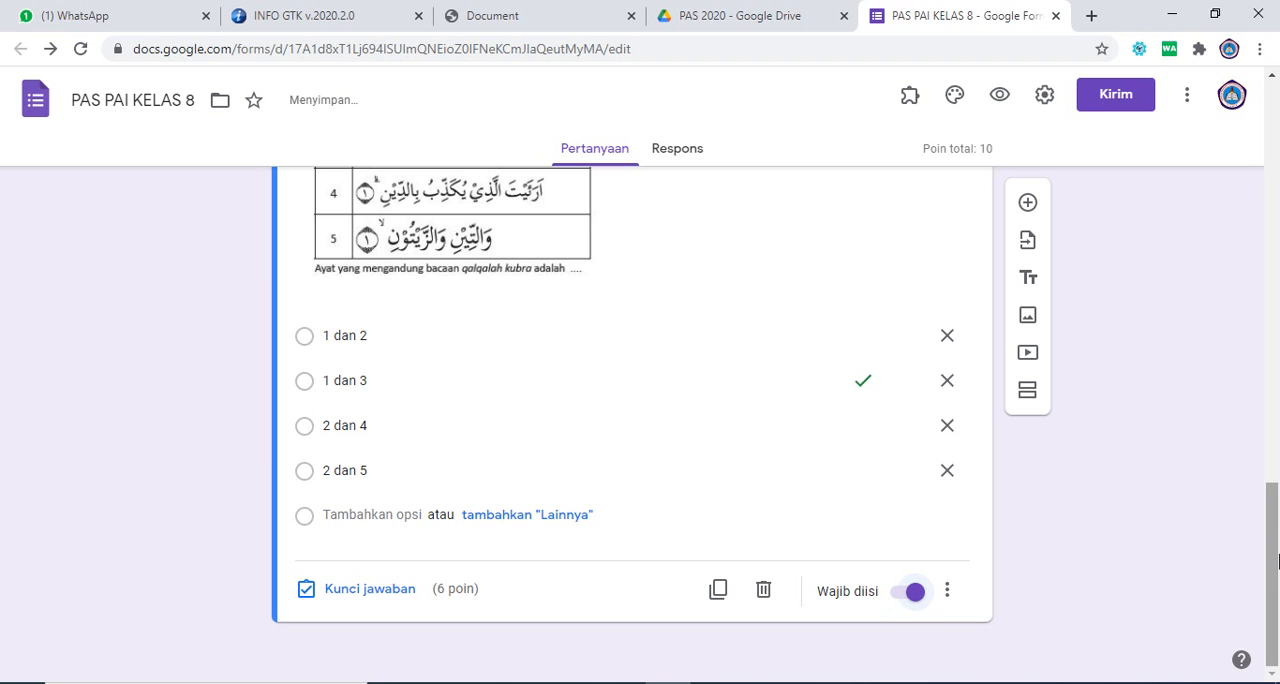
Step: Open the form's preview and enter the student's name in the "Nama Lengkap Siswa" question
drag(1275, 564, 1276, 160)
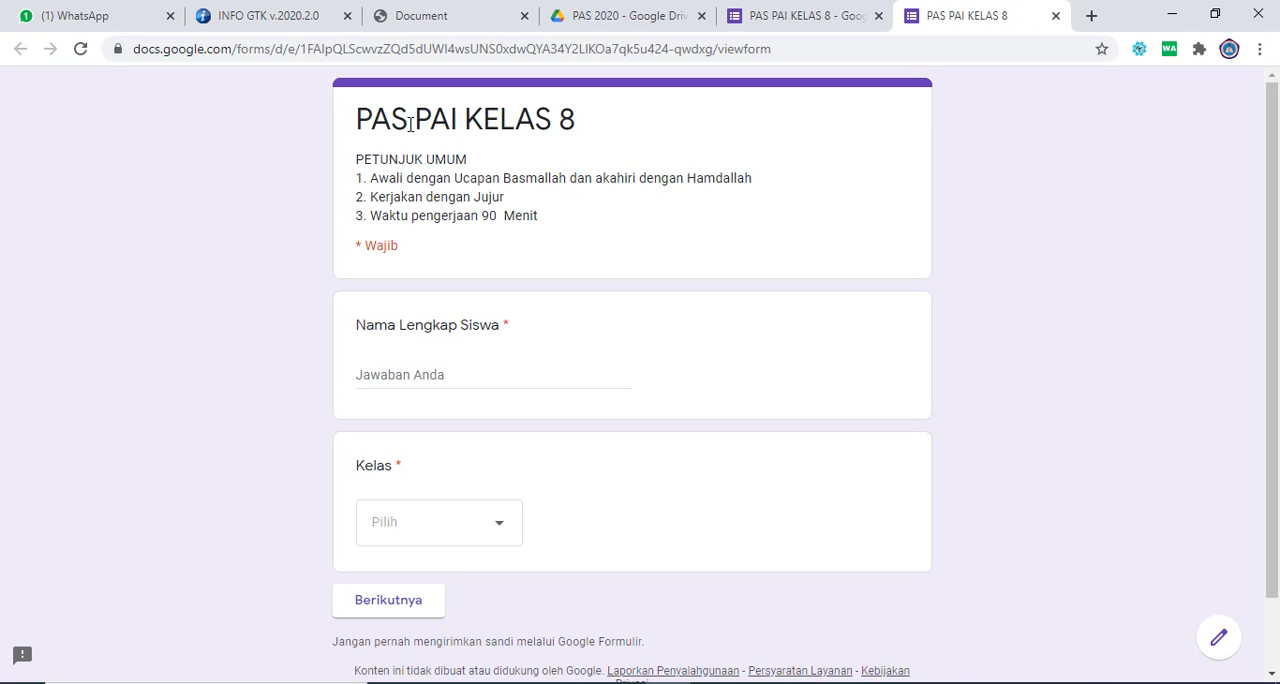
click(402, 372)
click(390, 378)
click(489, 520)
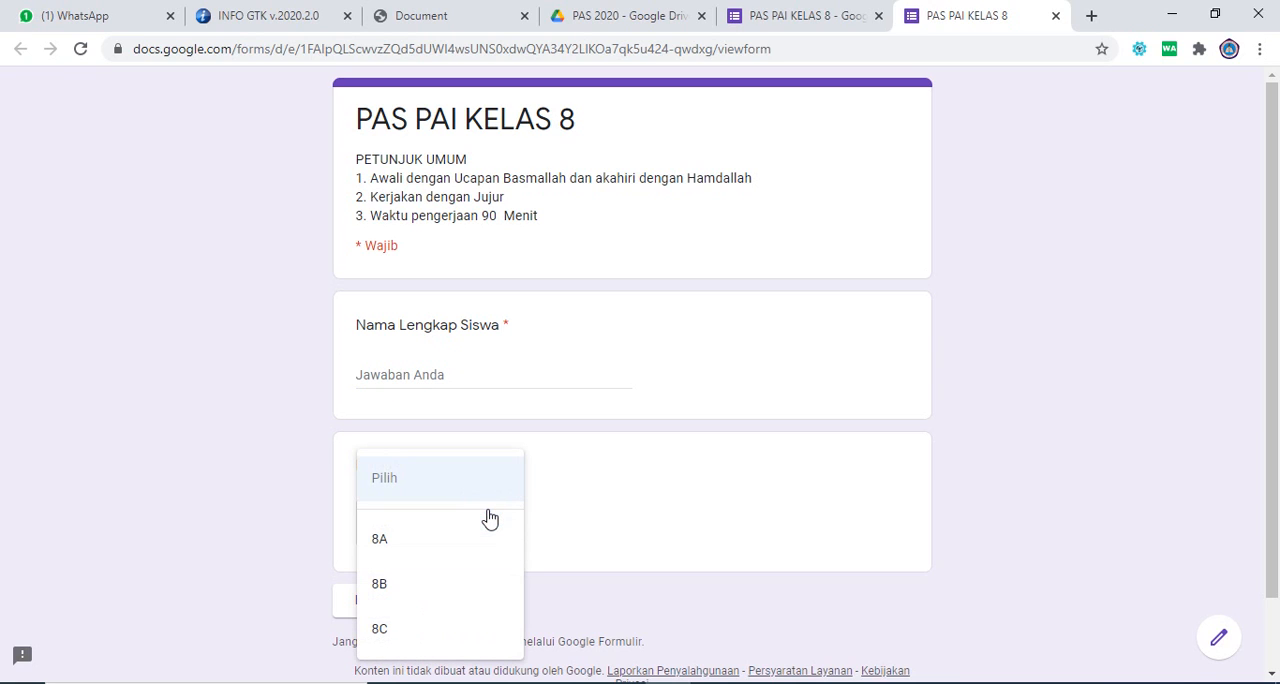
click(428, 378)
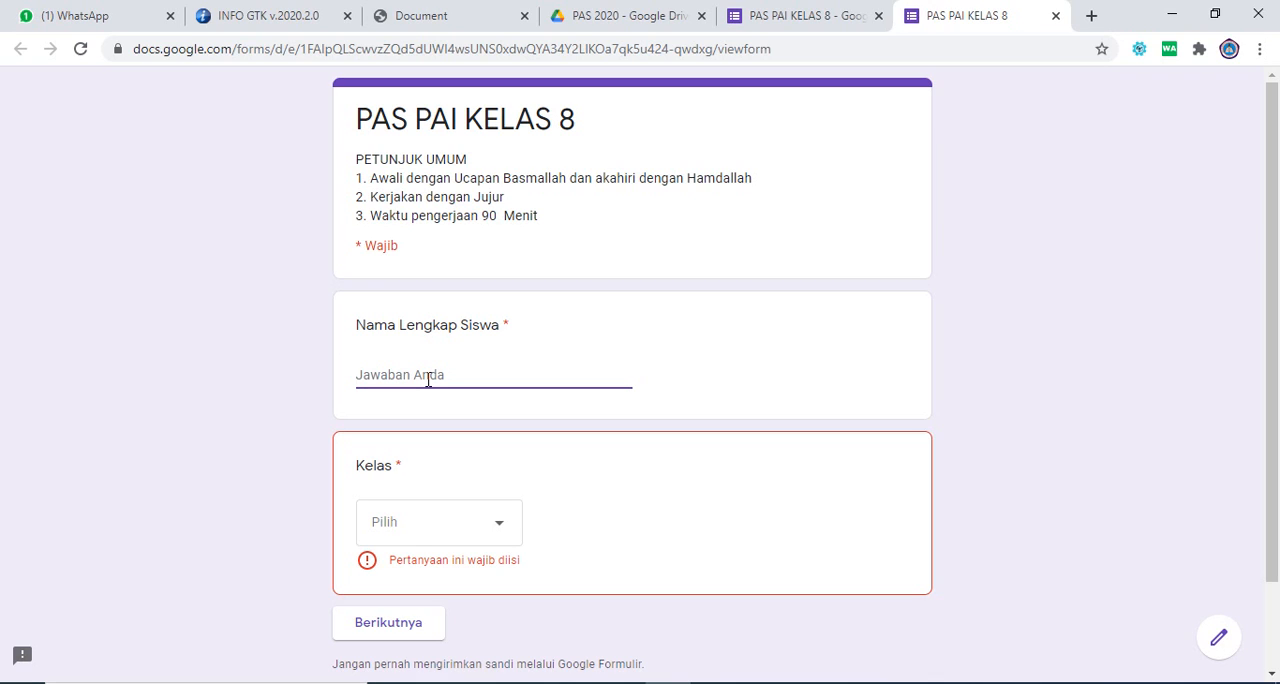
text(aBD)
key(BackSpace)
text(Abdul)
Step: Choose class 8B for the "Kelas" question in the preview and continue to the PILIHAN GANDA section
click(508, 522)
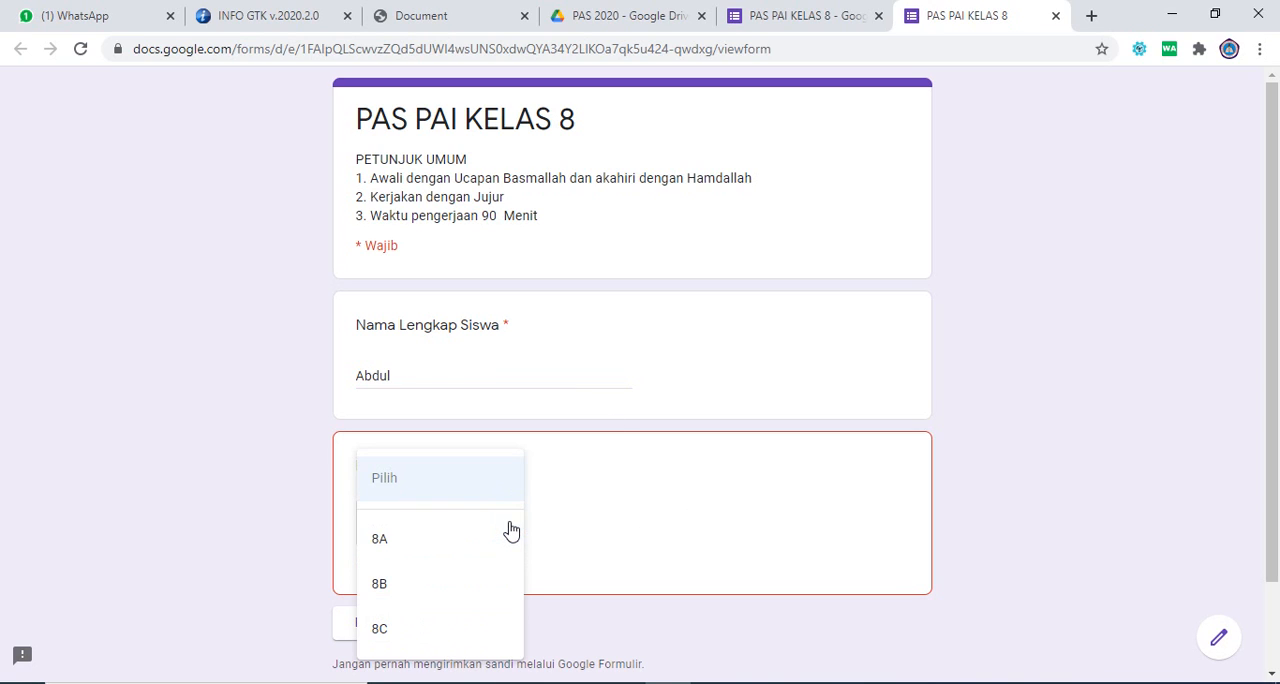
click(630, 524)
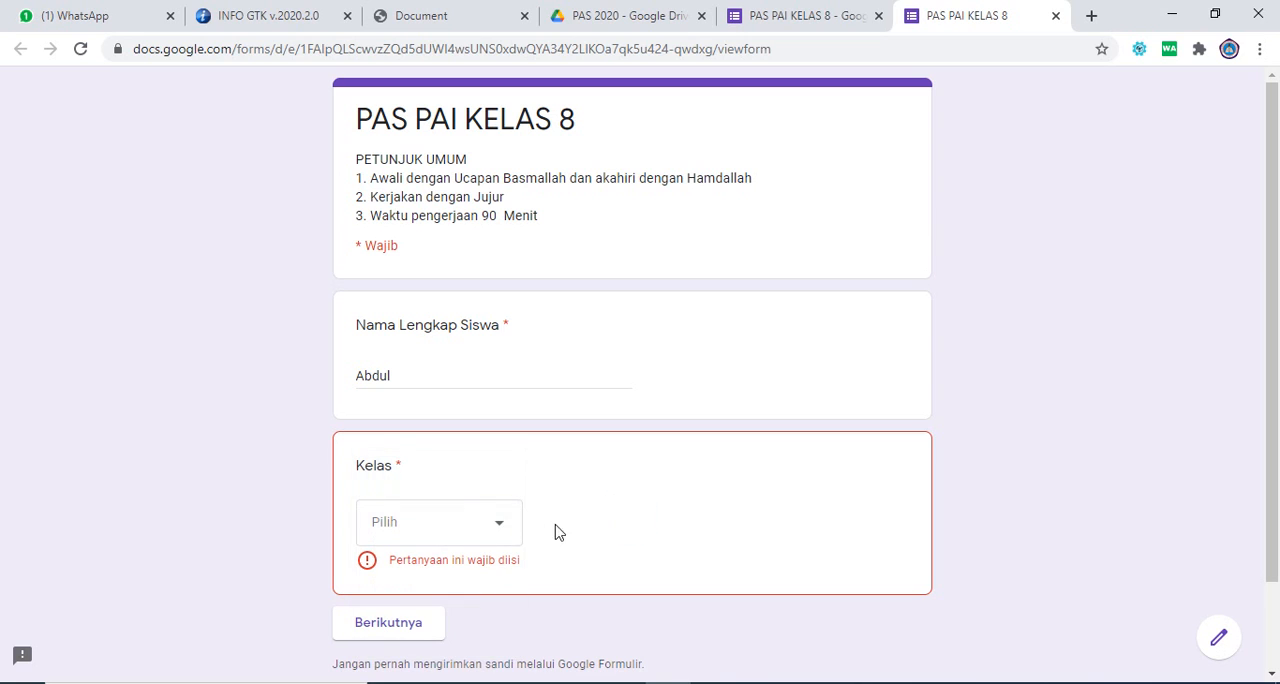
click(505, 526)
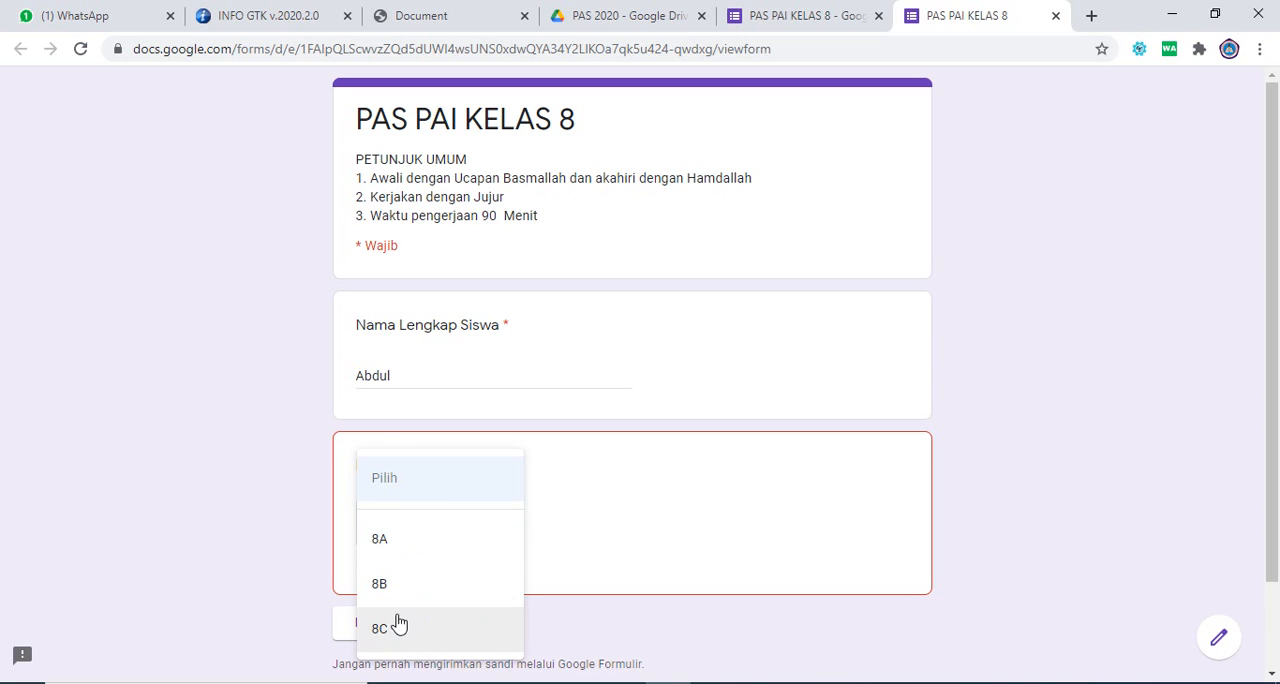
click(423, 584)
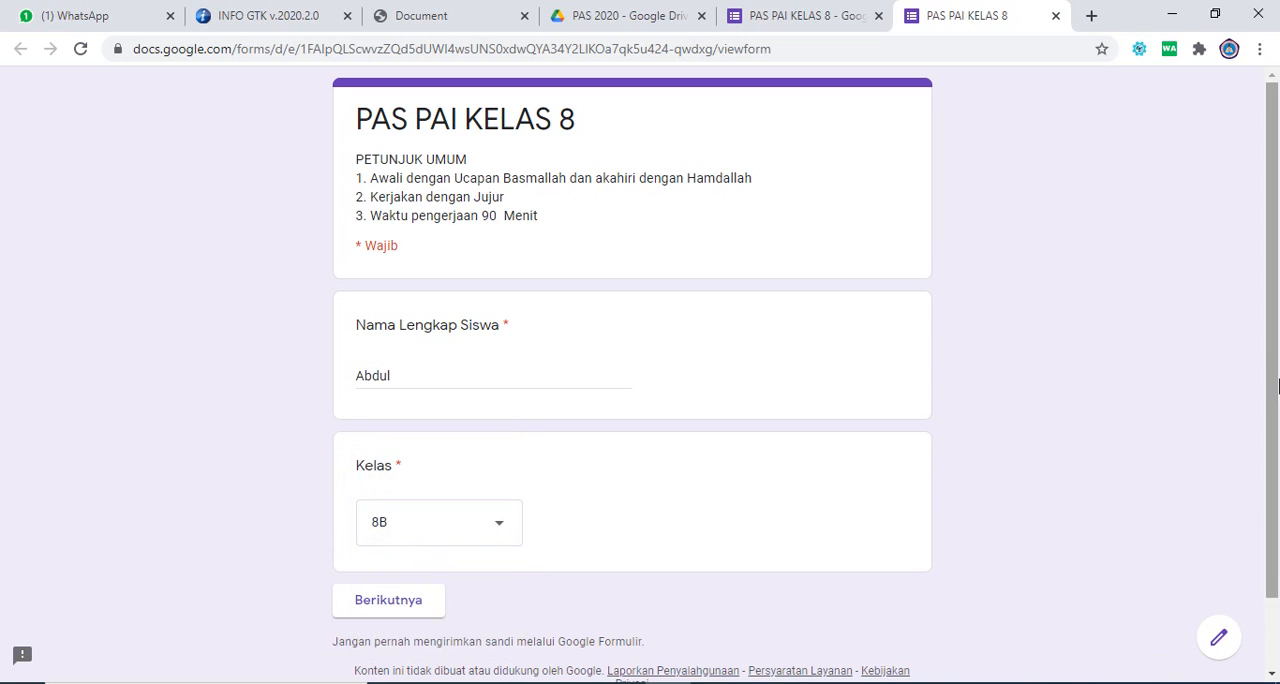
scroll(1278, 386, down, 2)
click(405, 530)
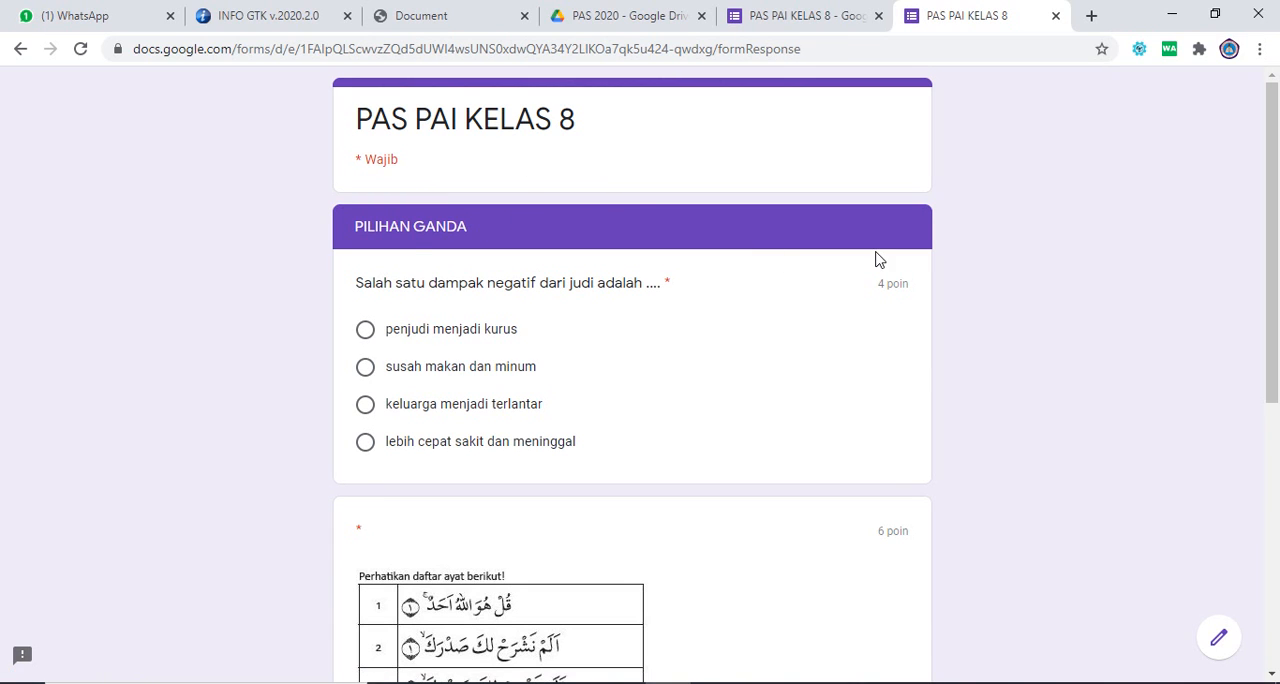
Step: Answer the gambling question with "keluarga menjadi terlantar" and the verse table question with "1 dan 3", and submit the form
drag(1277, 252, 1278, 312)
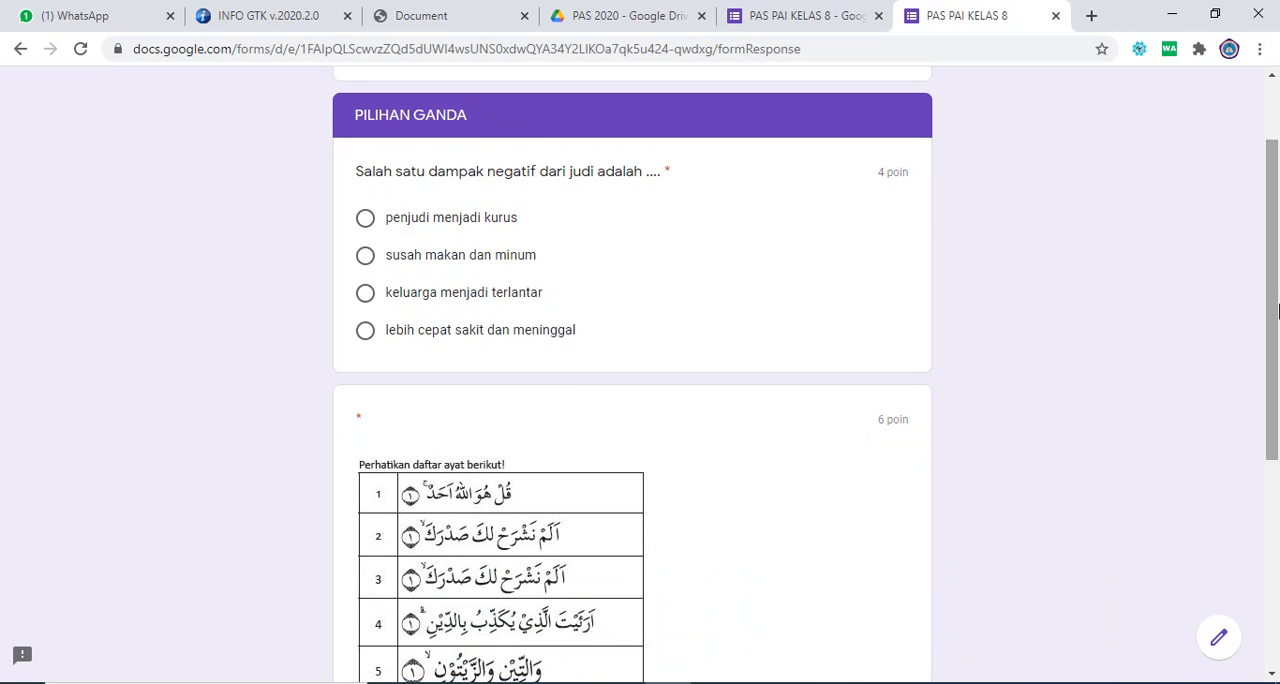
click(366, 293)
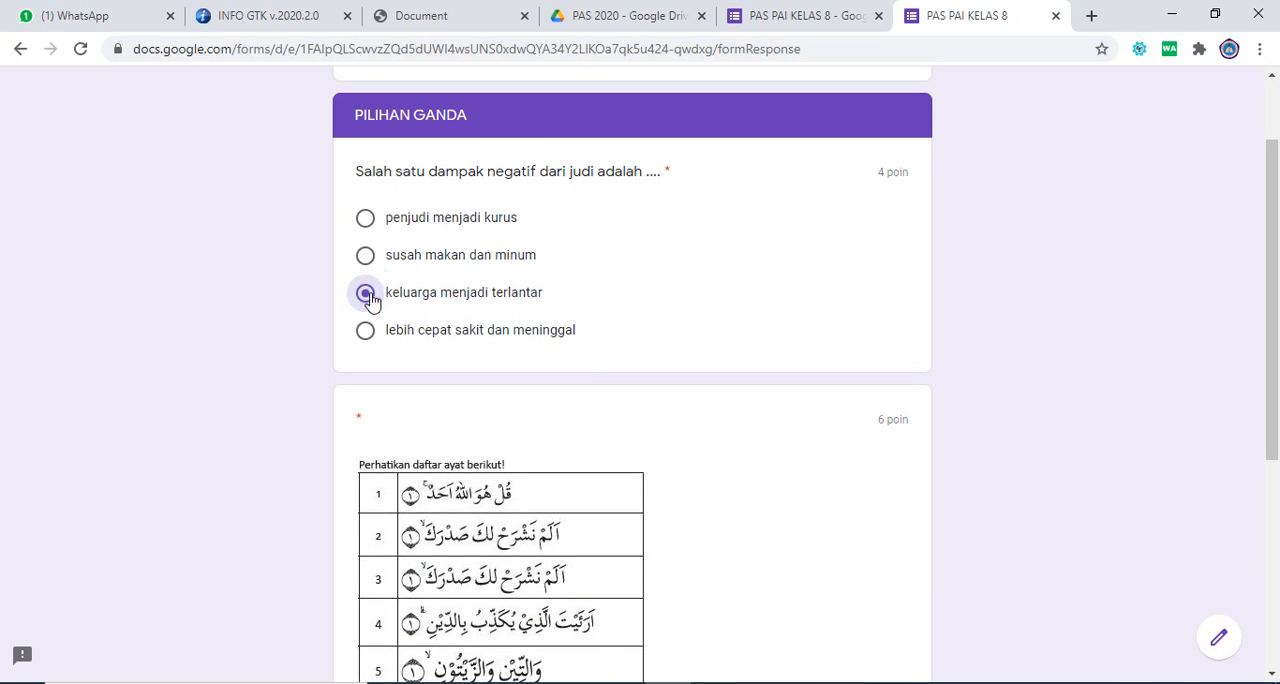
drag(1277, 345, 1277, 463)
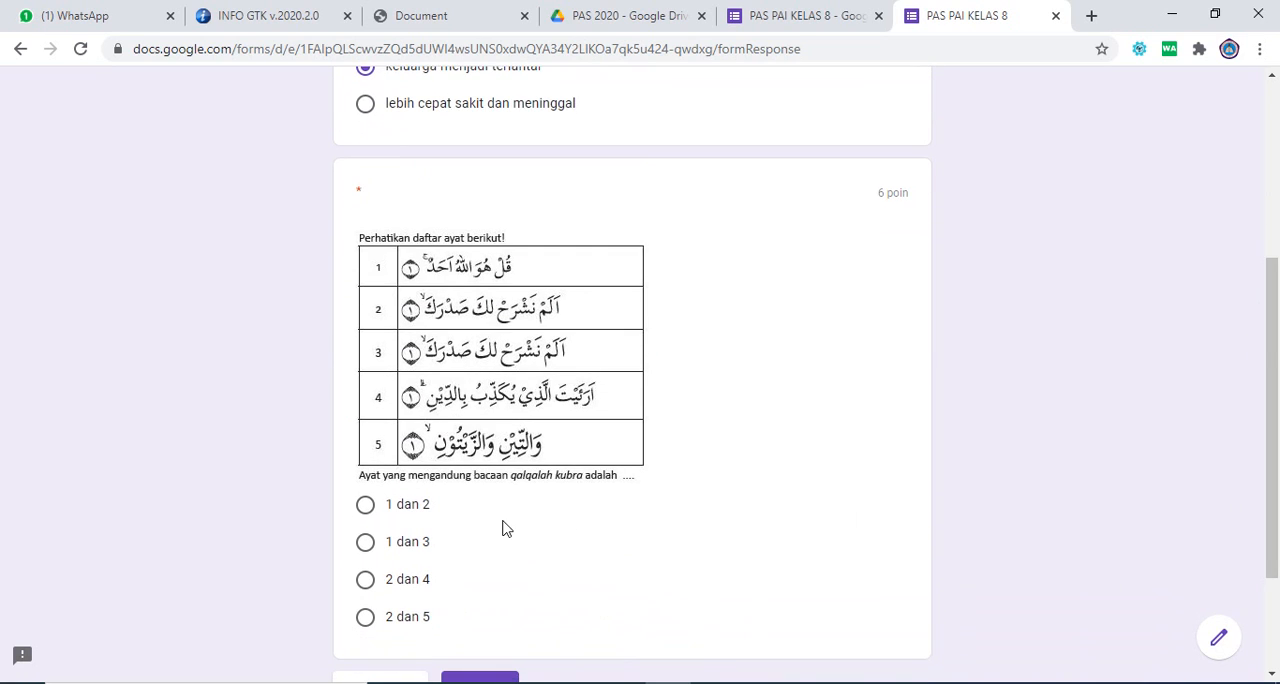
click(367, 550)
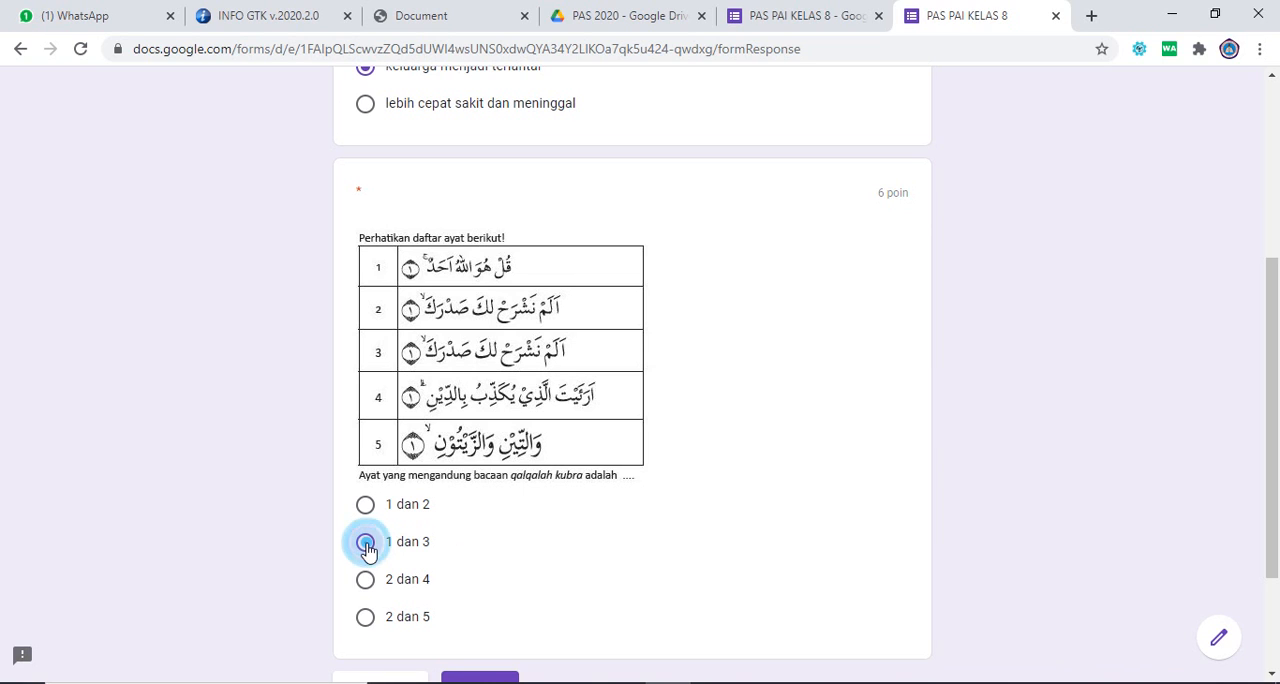
drag(1278, 523, 1278, 610)
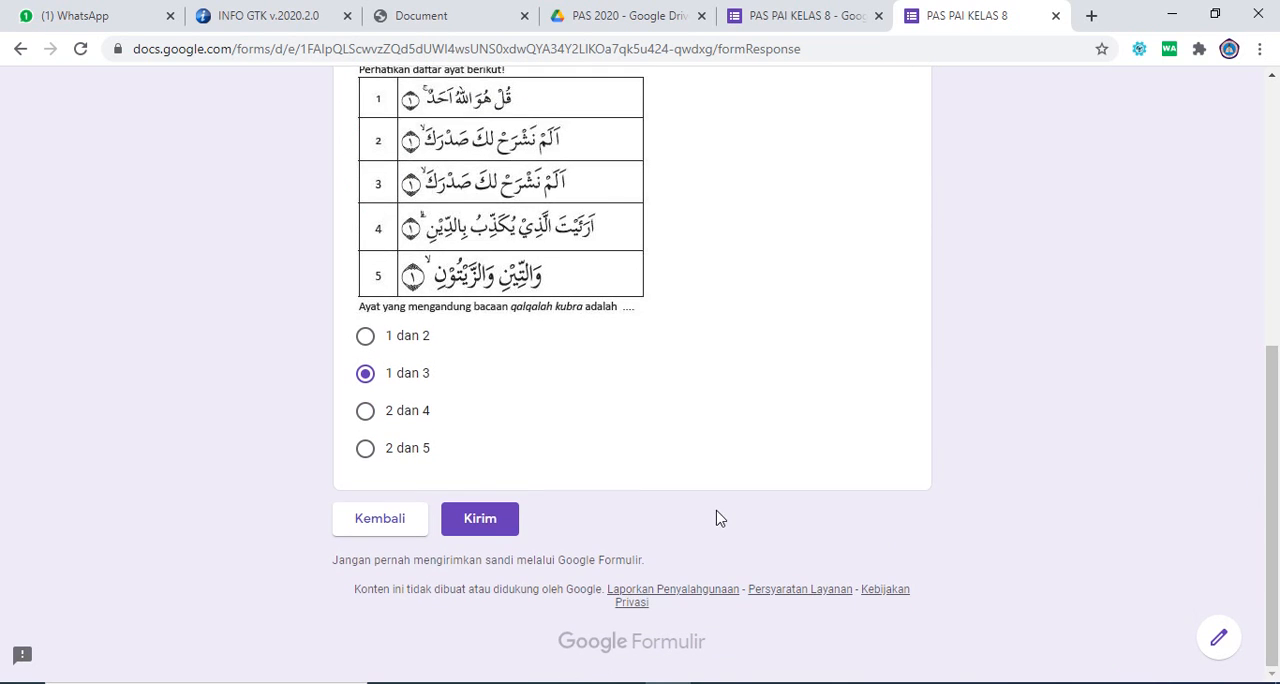
click(488, 527)
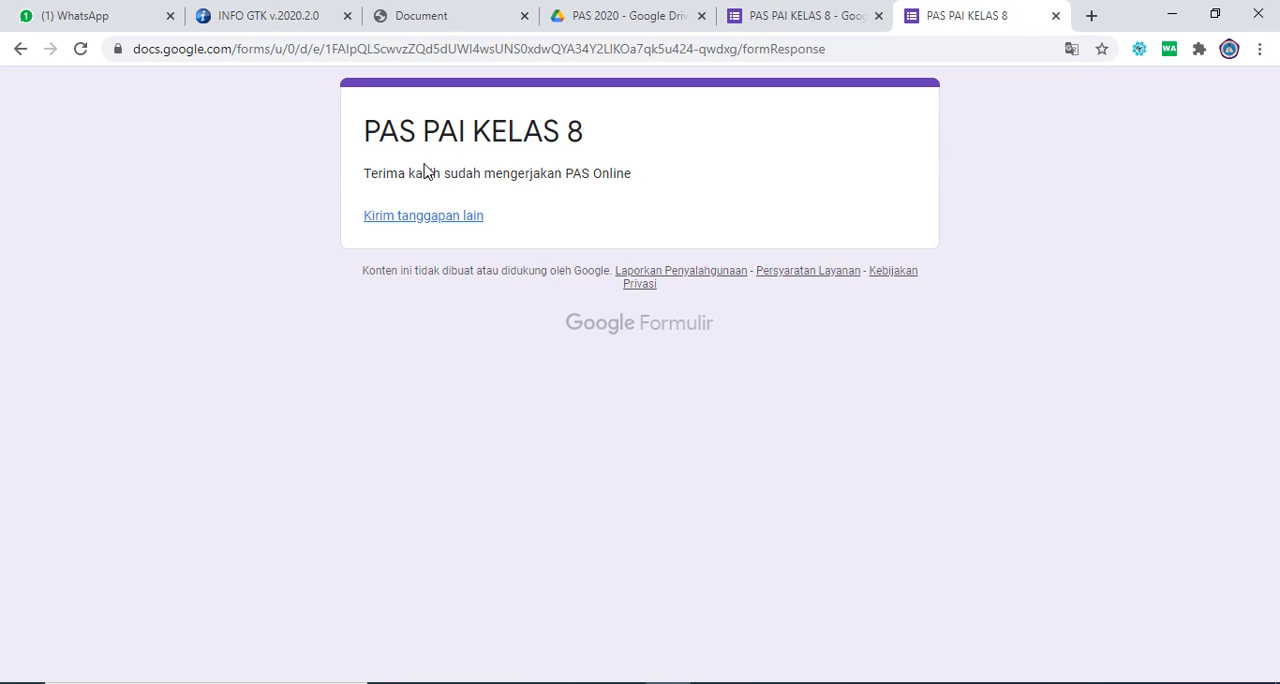
Step: Return to the form editor and copy the form's sharing link with the shortened URL (Perpendek URL) option enabled
click(786, 17)
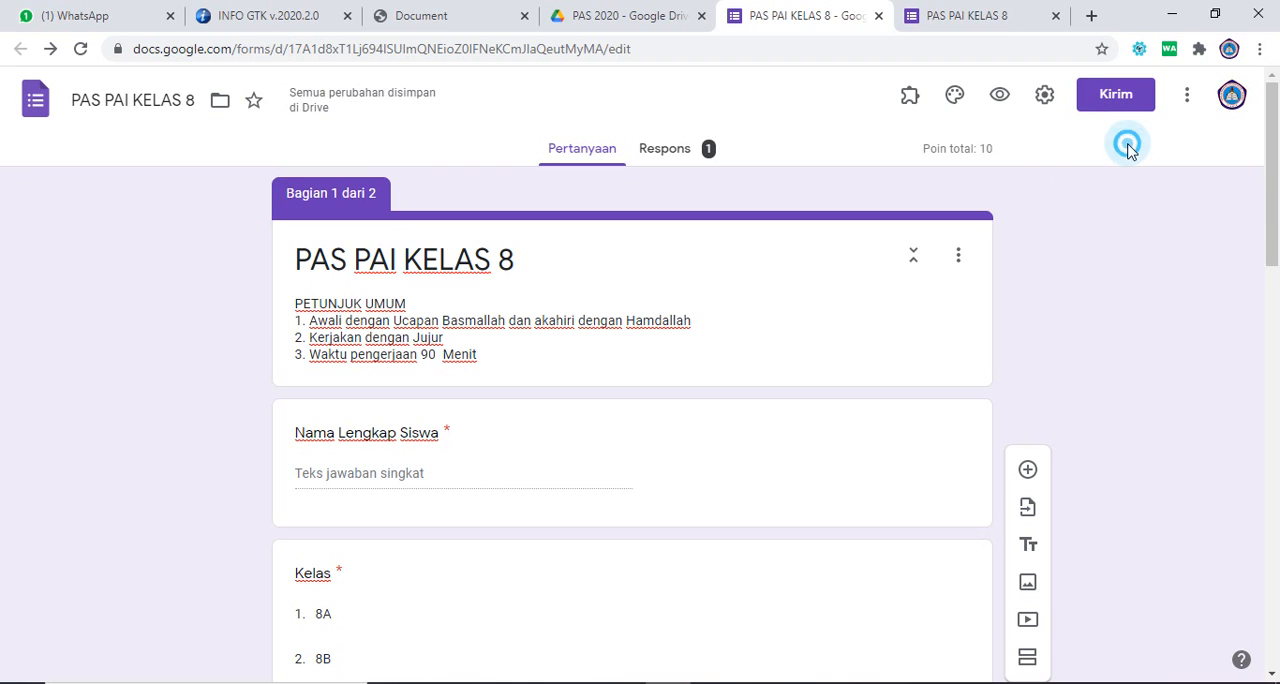
click(1116, 100)
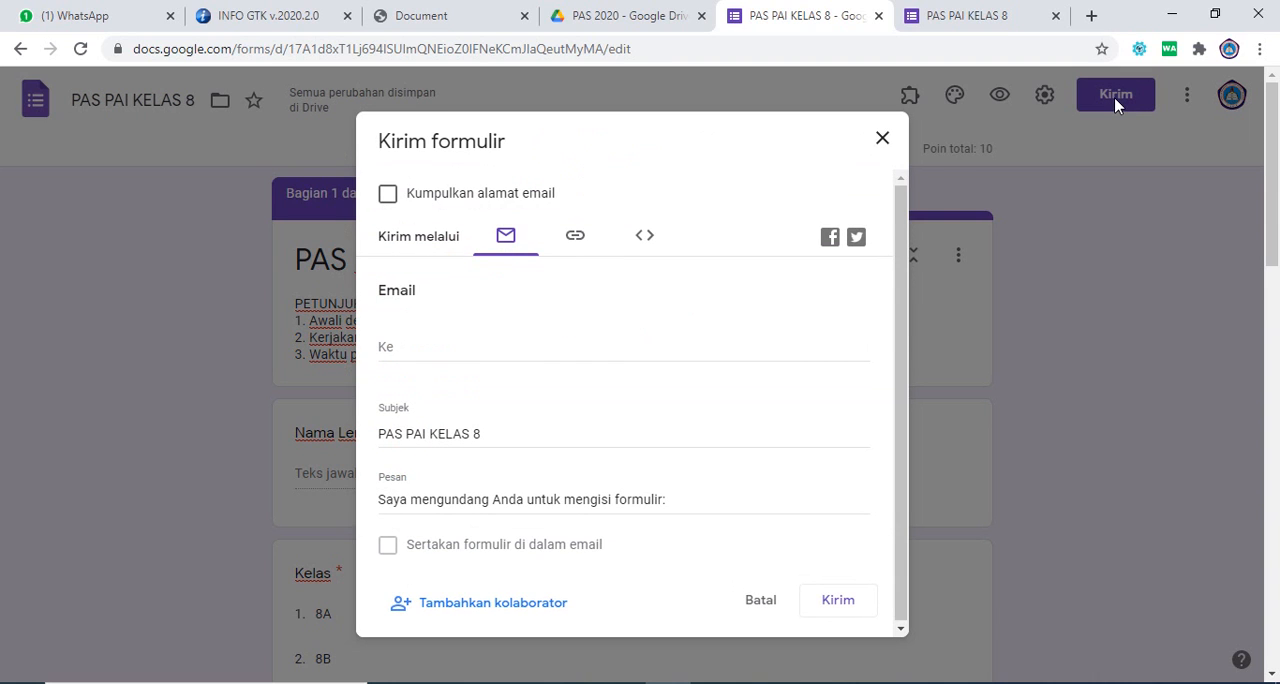
click(578, 240)
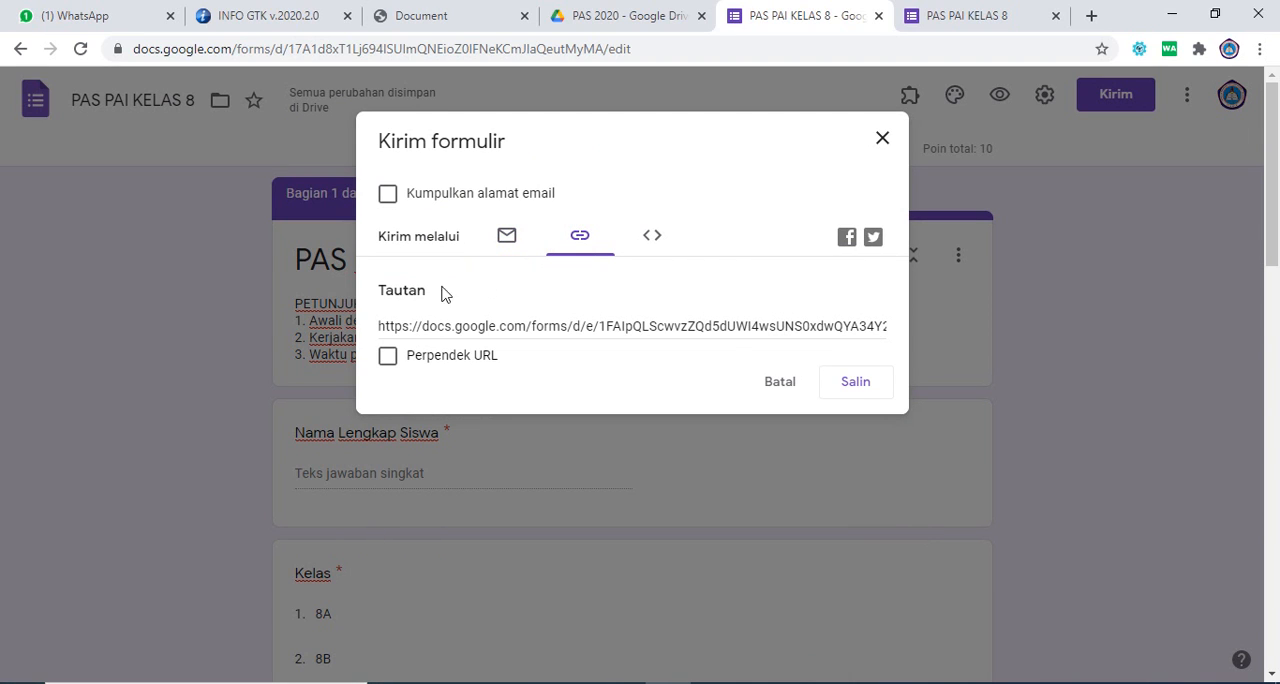
click(388, 357)
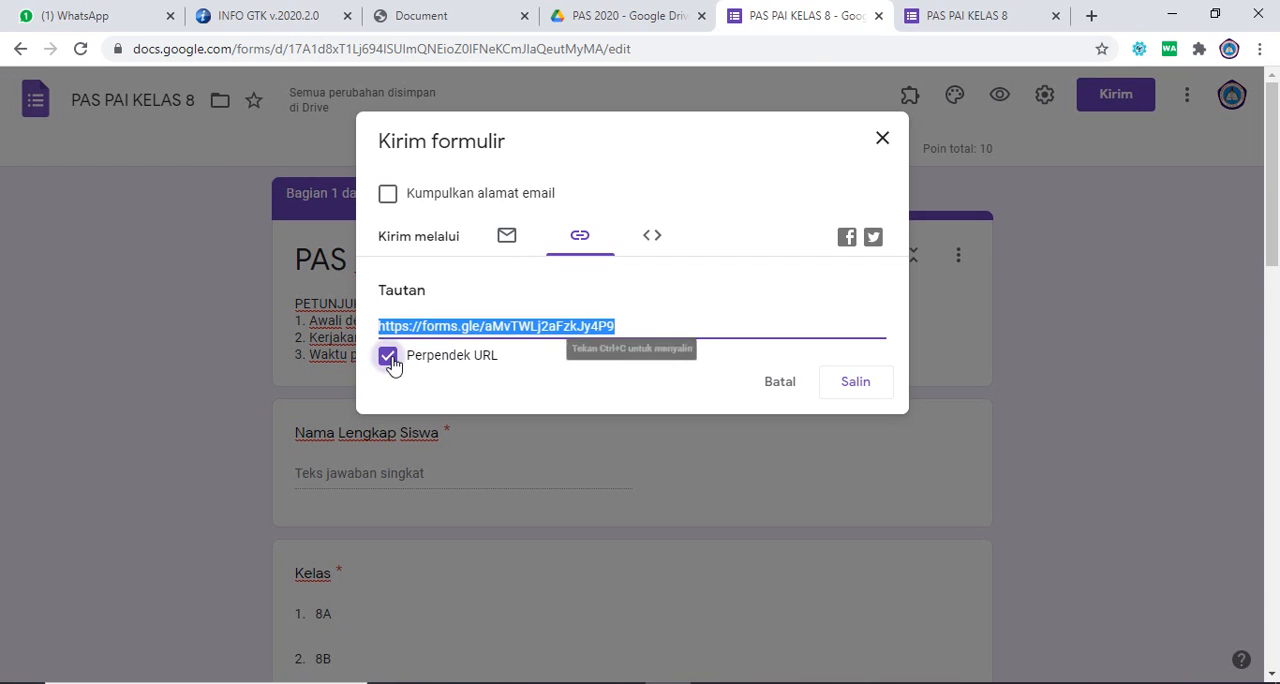
click(852, 386)
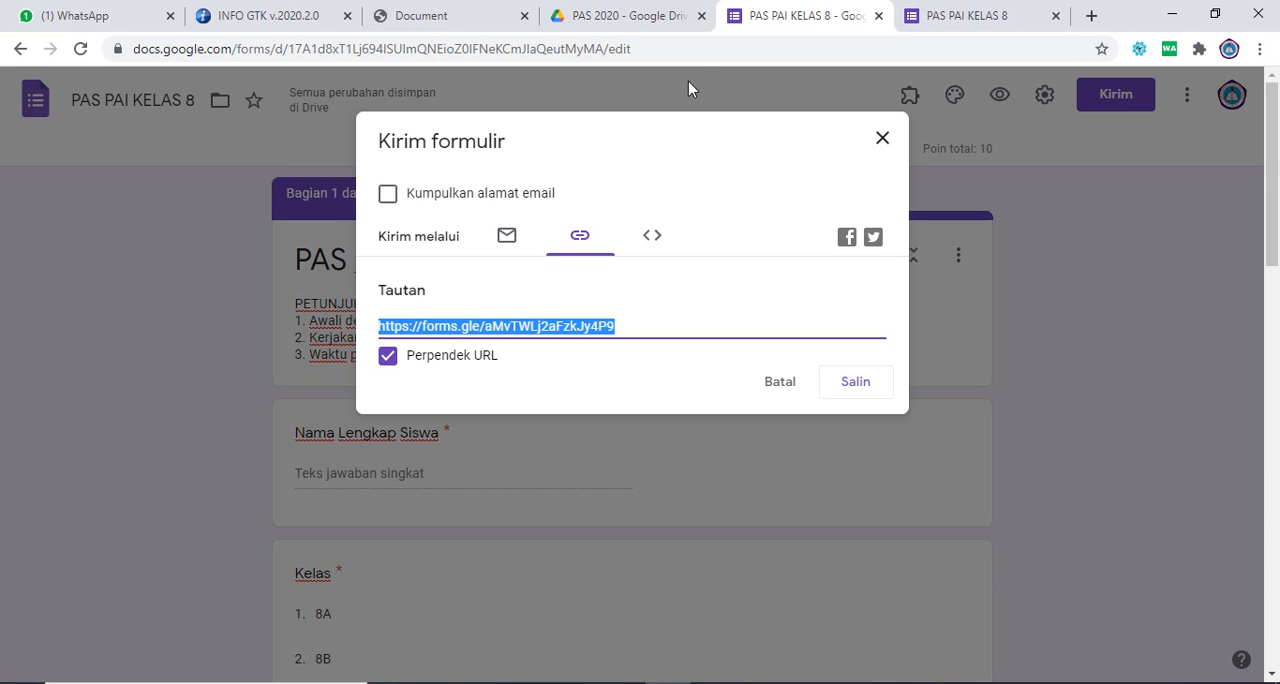
click(781, 391)
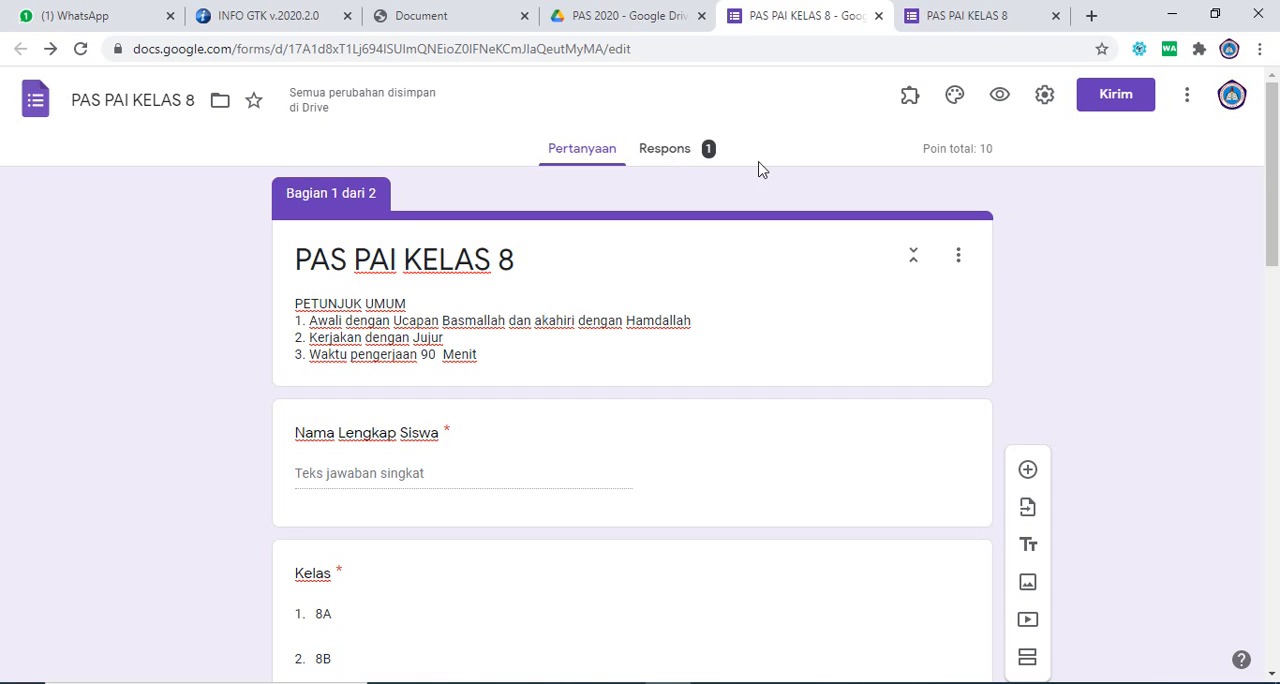
Step: Review the summary of the form's responses and return to the submitted quiz's confirmation page
click(675, 158)
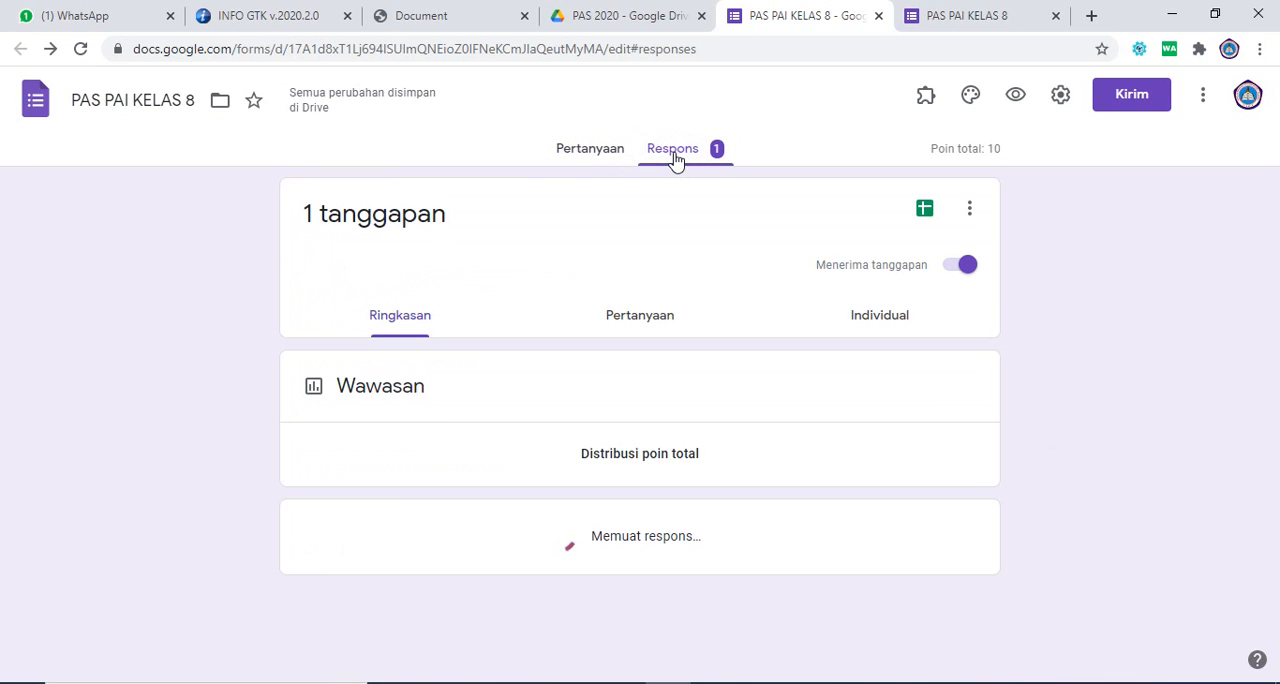
drag(1270, 215, 1272, 170)
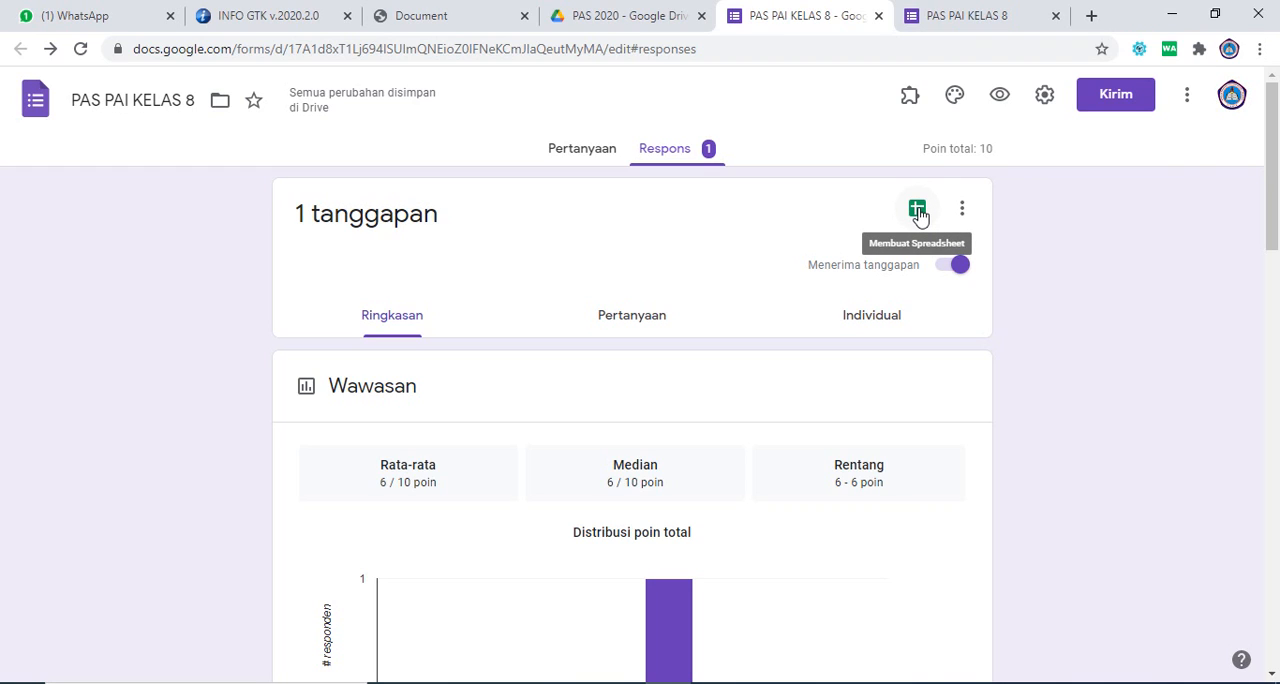
click(938, 24)
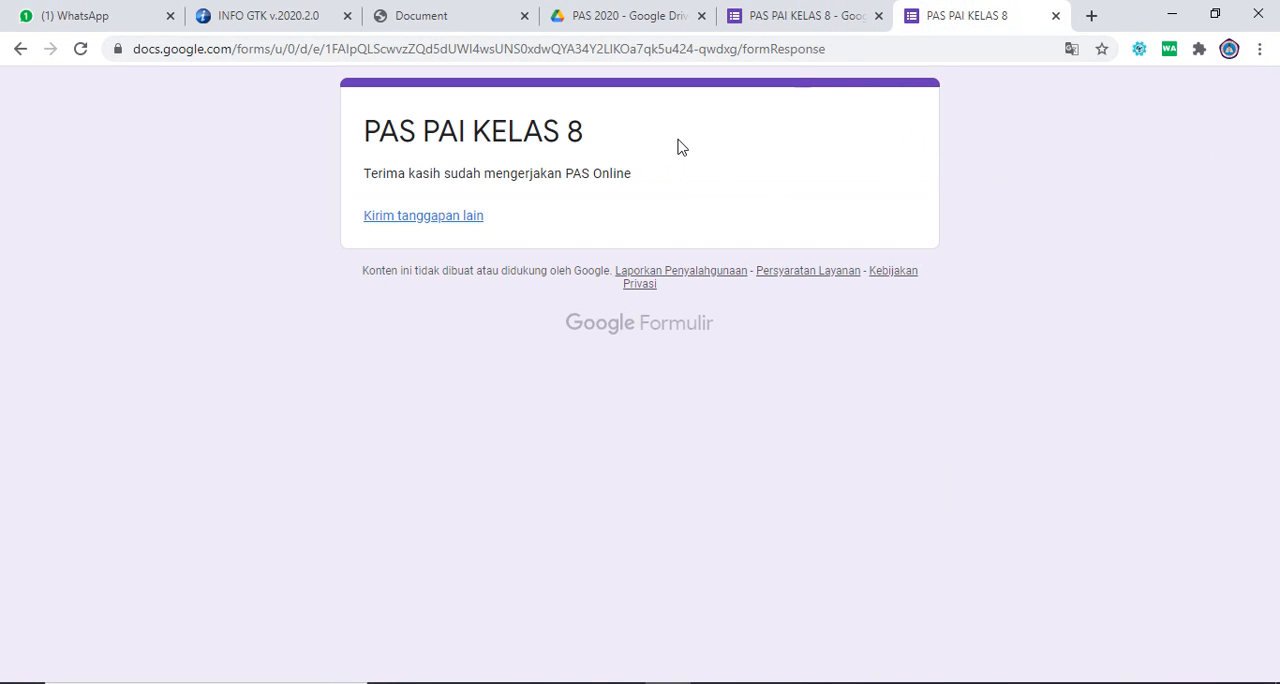